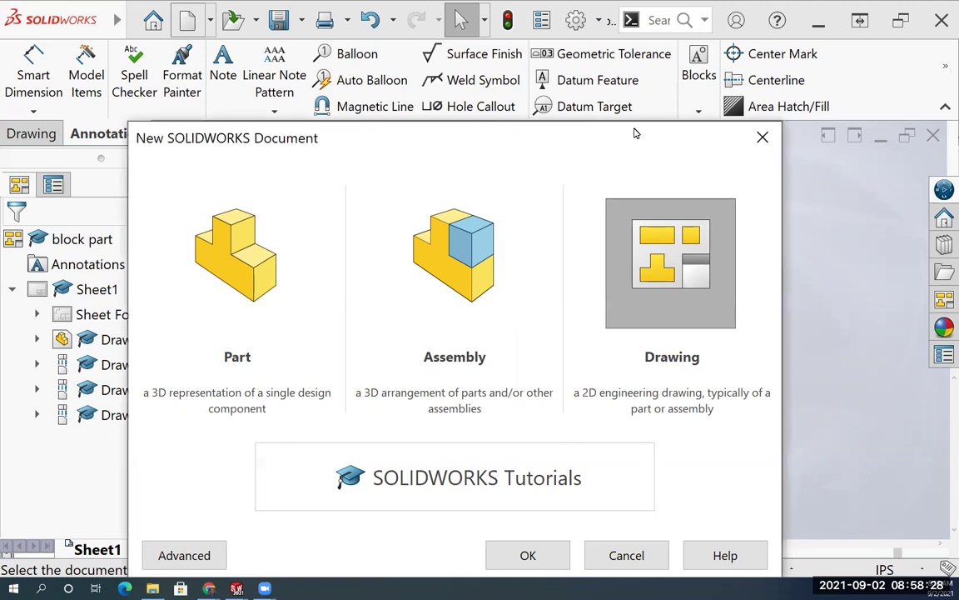
- Create a new part document and view its Top Plane straight on
drag(634, 134, 640, 66)
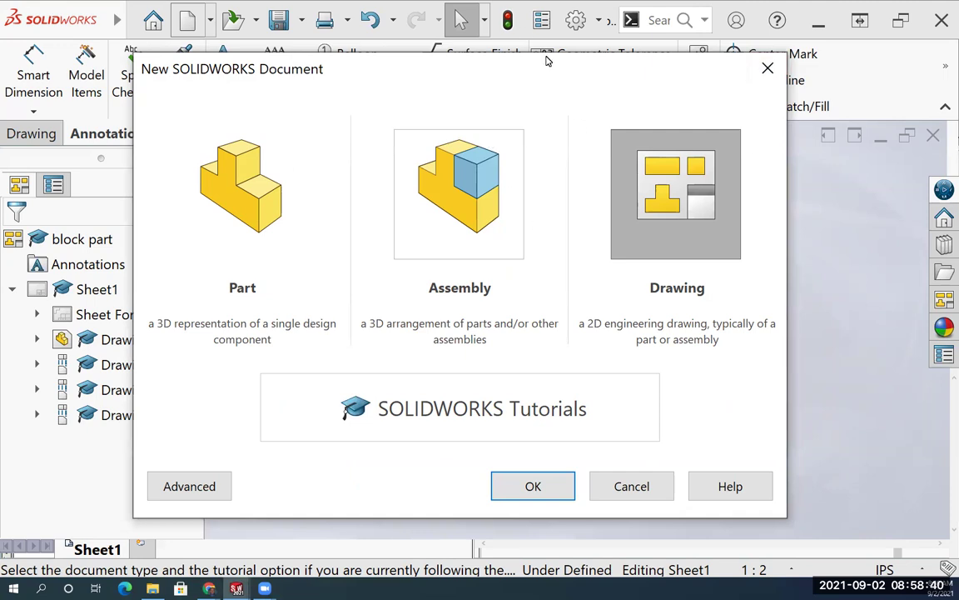
drag(552, 64, 552, 64)
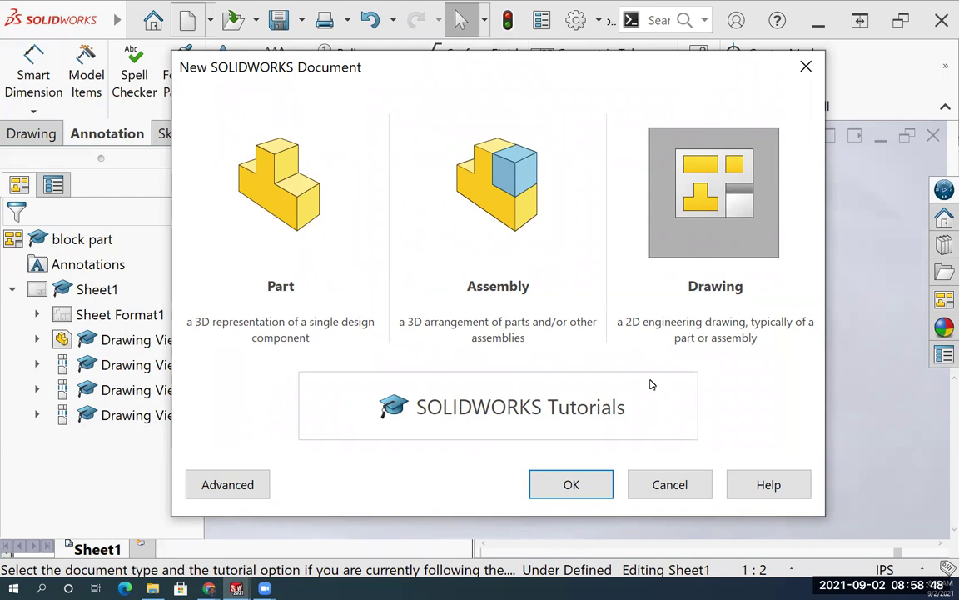
click(233, 171)
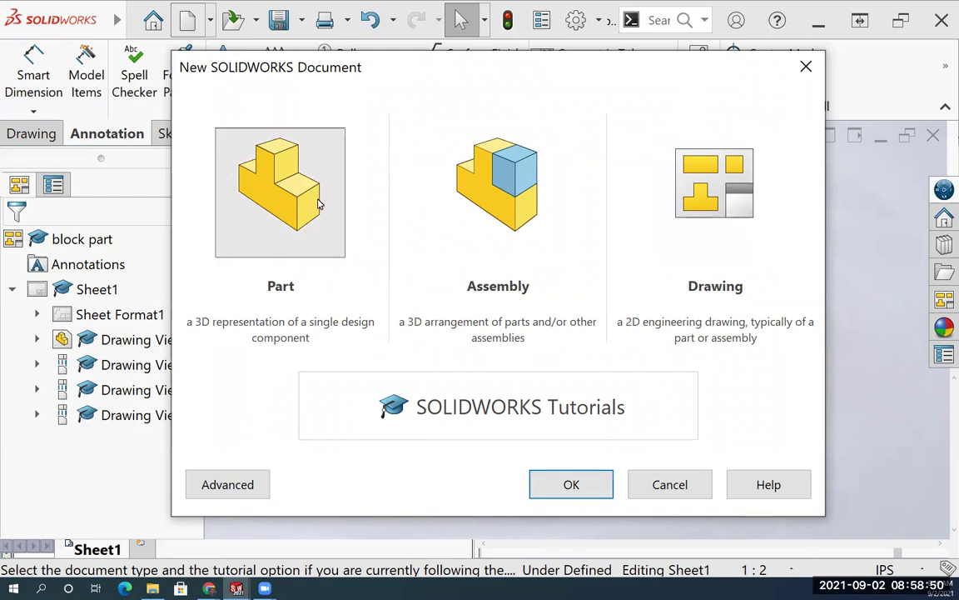
click(575, 485)
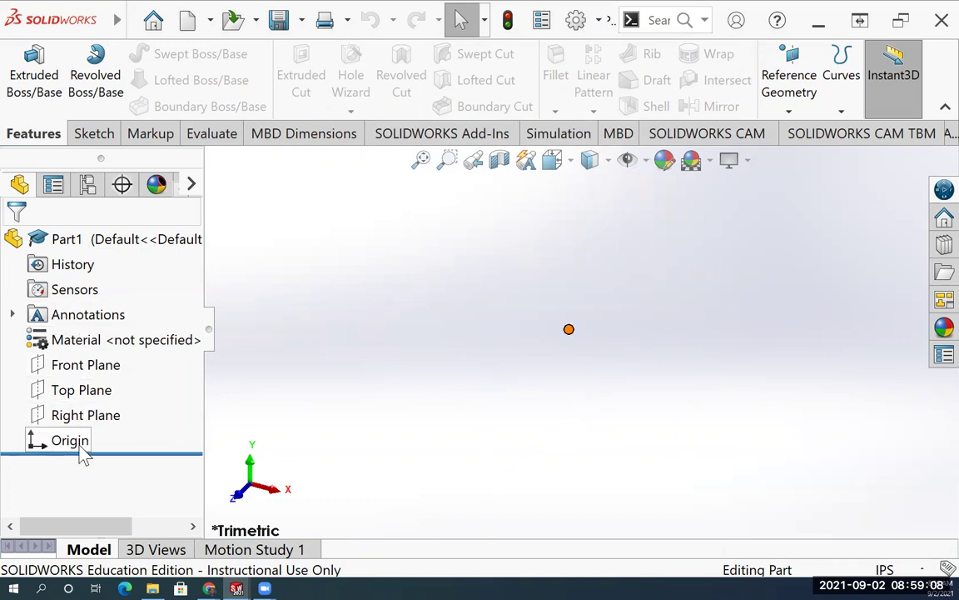
click(72, 395)
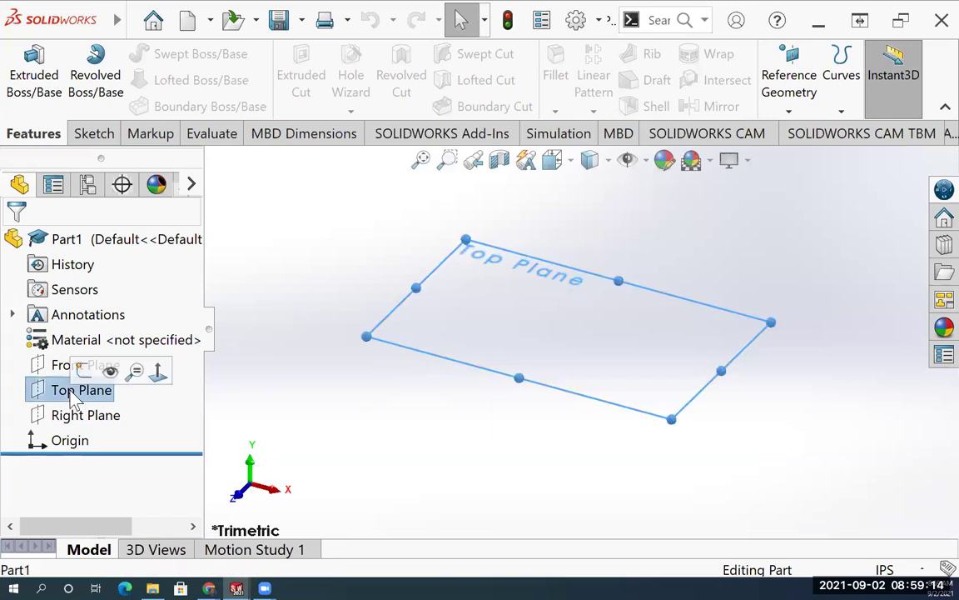
click(158, 372)
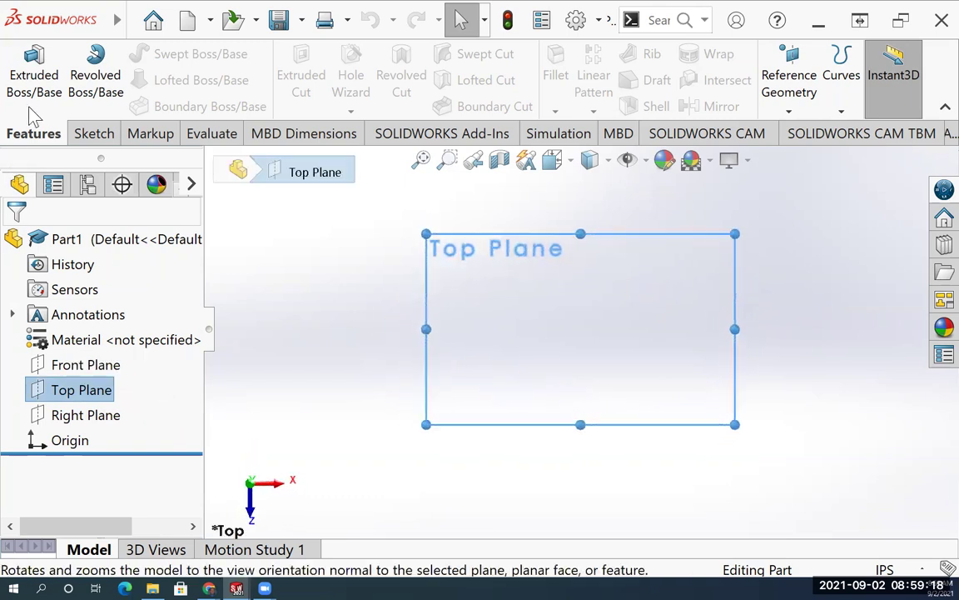
- Start an extrusion sketch on the Top Plane and draw a rectangle from the origin
click(26, 75)
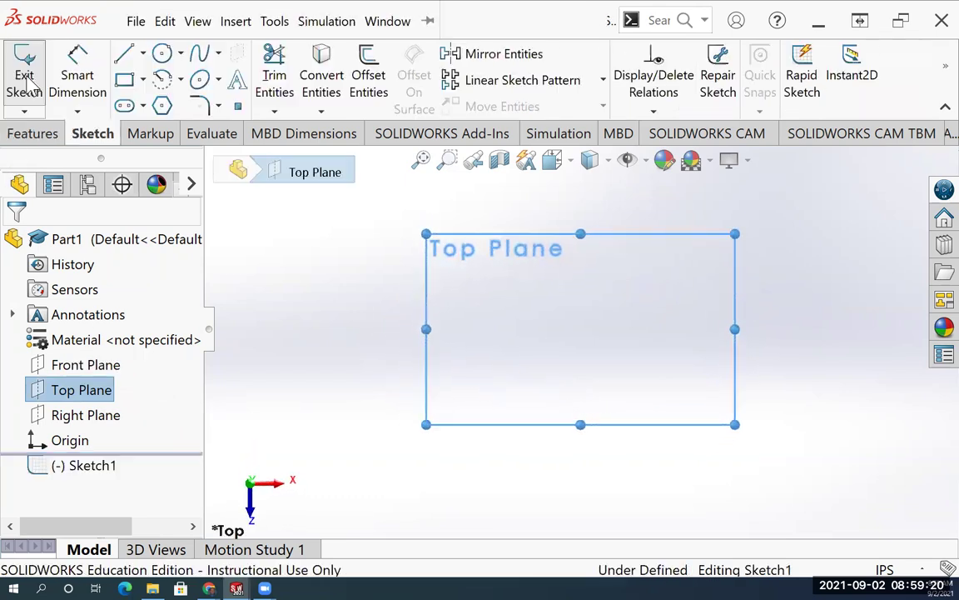
click(124, 79)
click(581, 329)
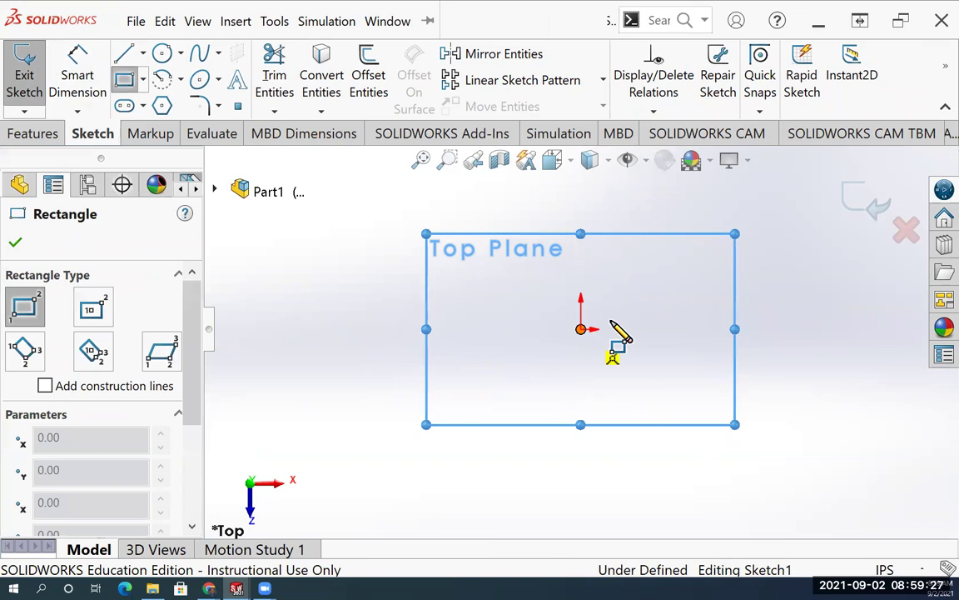
click(801, 230)
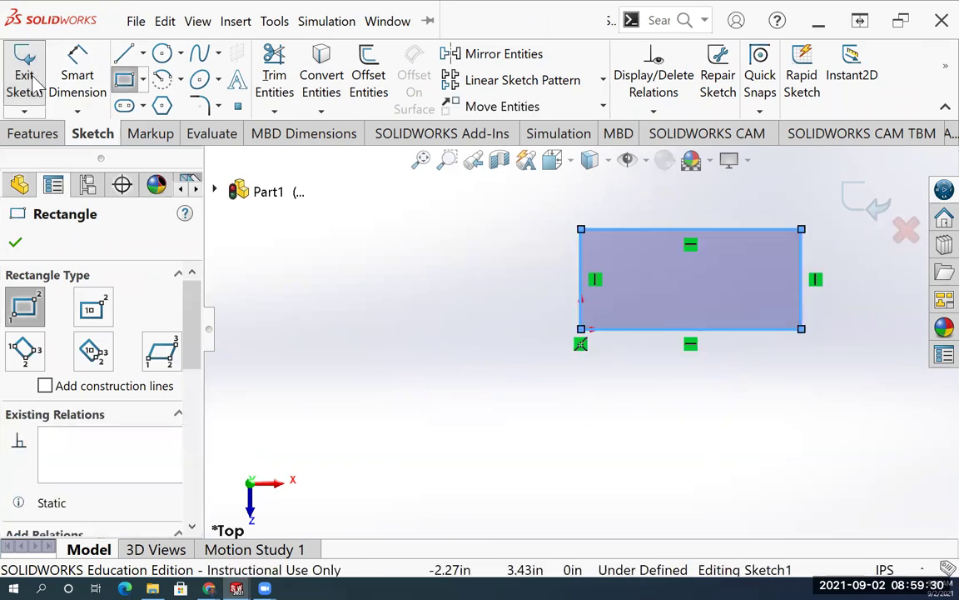
- Dimension the rectangle 7.00 wide and 3.00 high
click(75, 74)
click(715, 230)
click(696, 209)
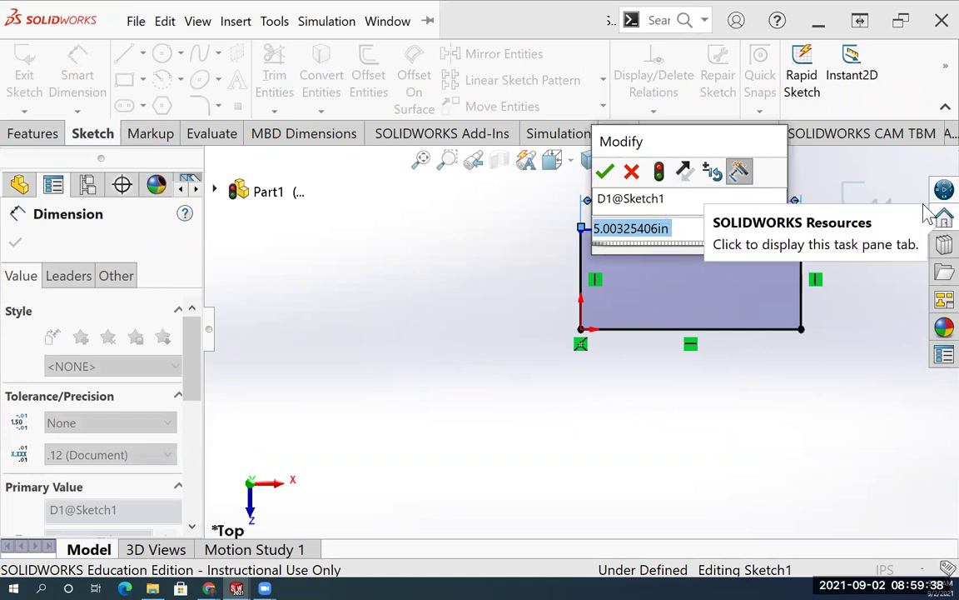
text(7)
key(Return)
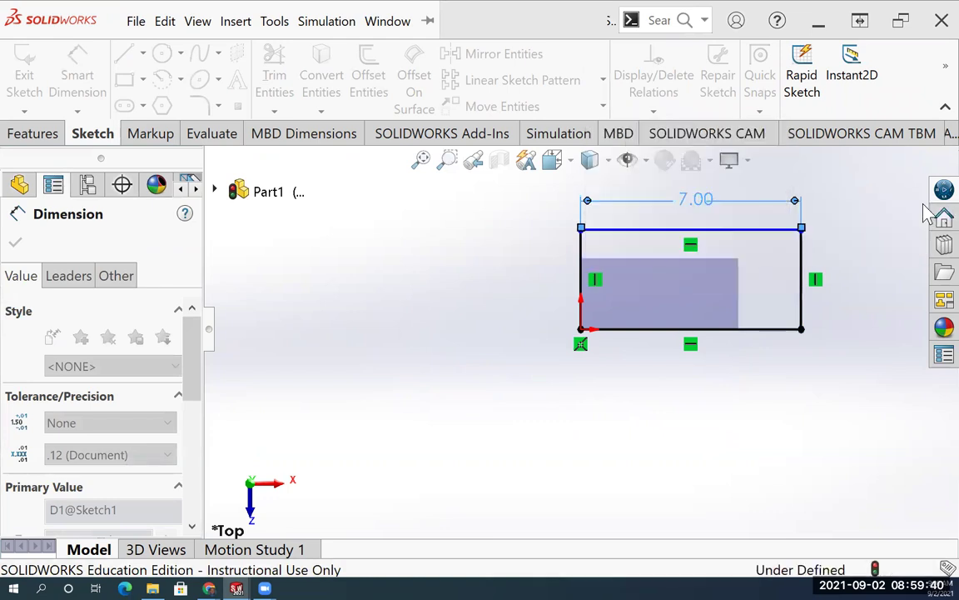
click(581, 266)
click(548, 285)
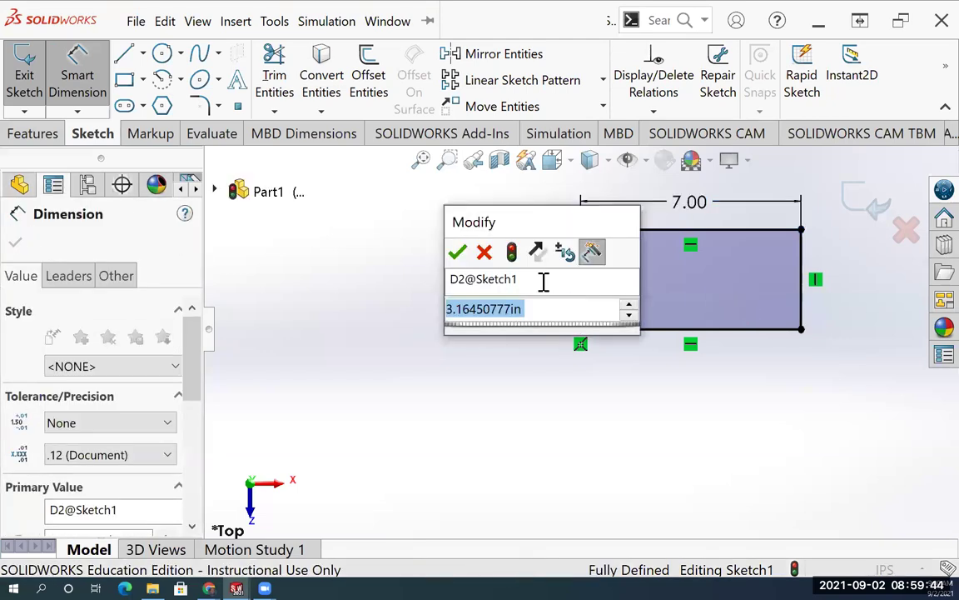
text(3)
key(Return)
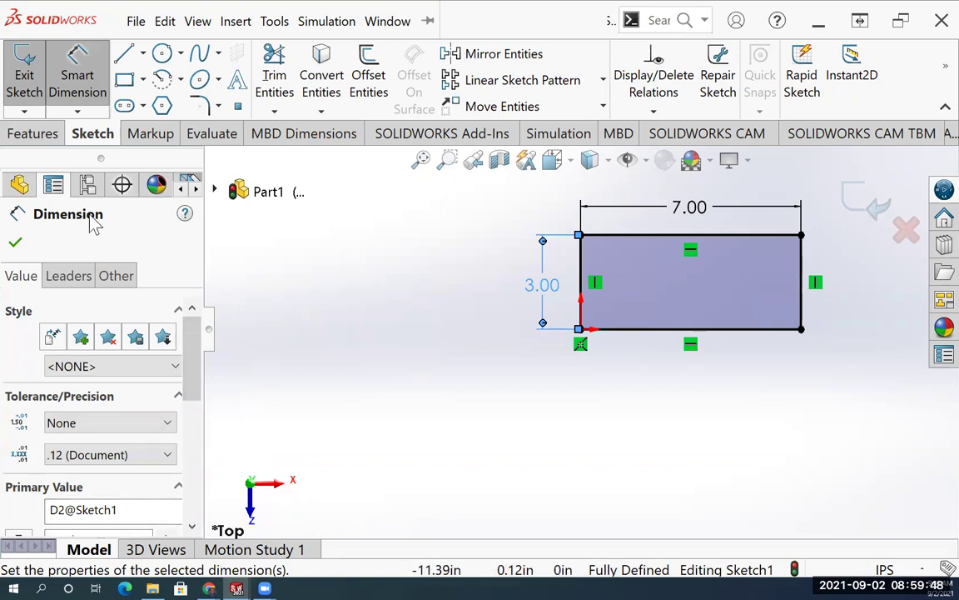
- Exit the sketch and extrude the rectangle 4.00 in into a solid block
click(15, 243)
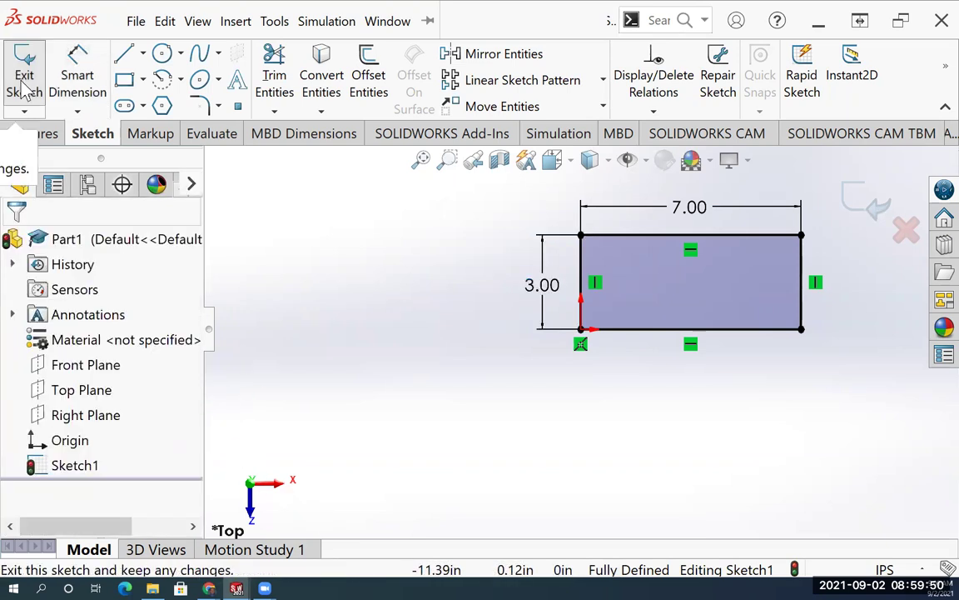
click(25, 85)
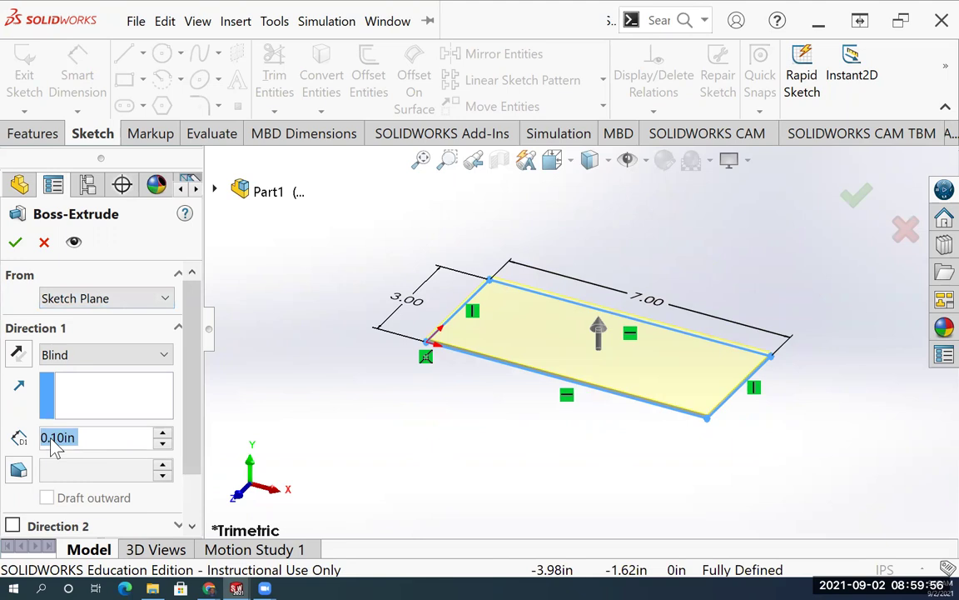
text(4)
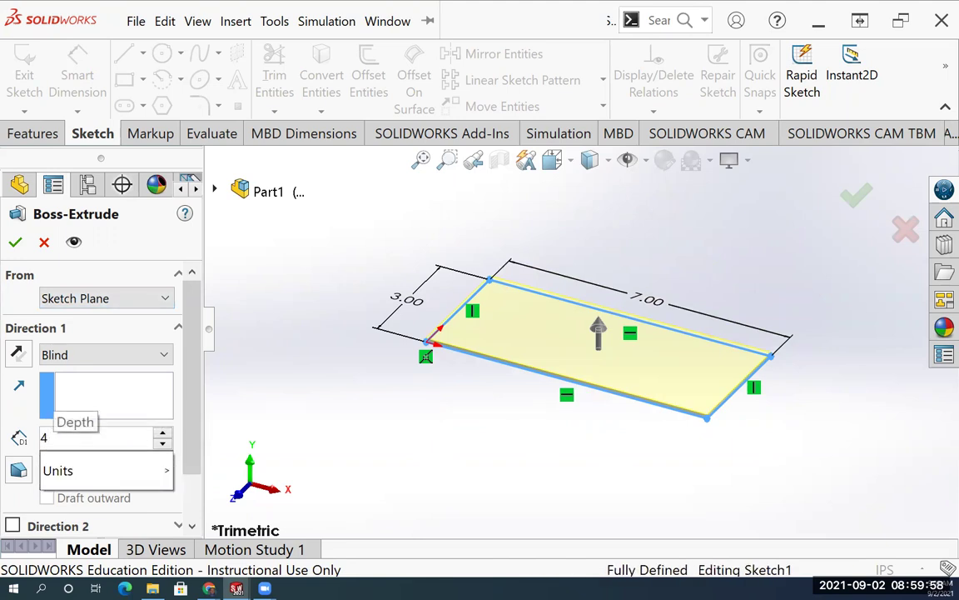
key(Return)
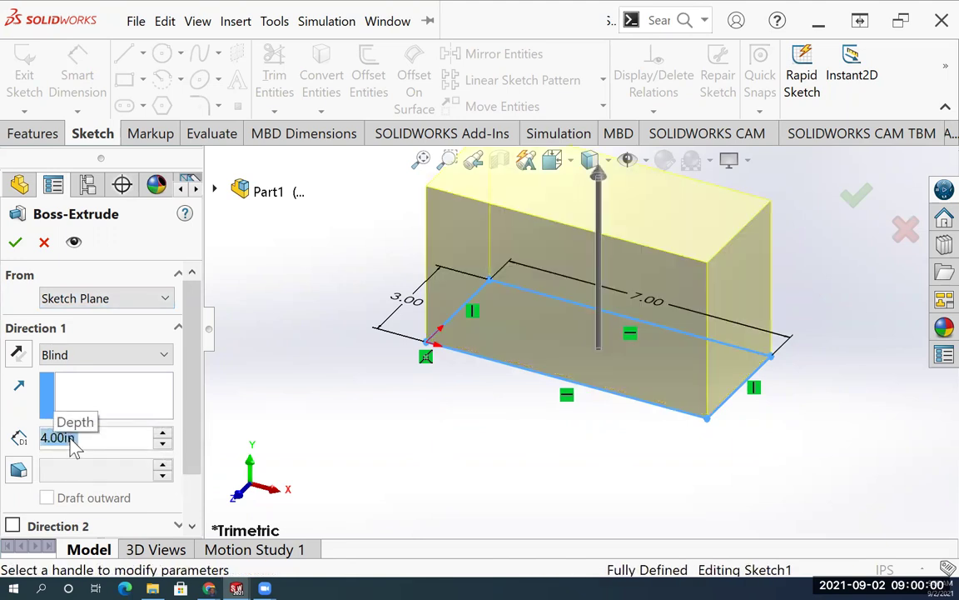
click(15, 243)
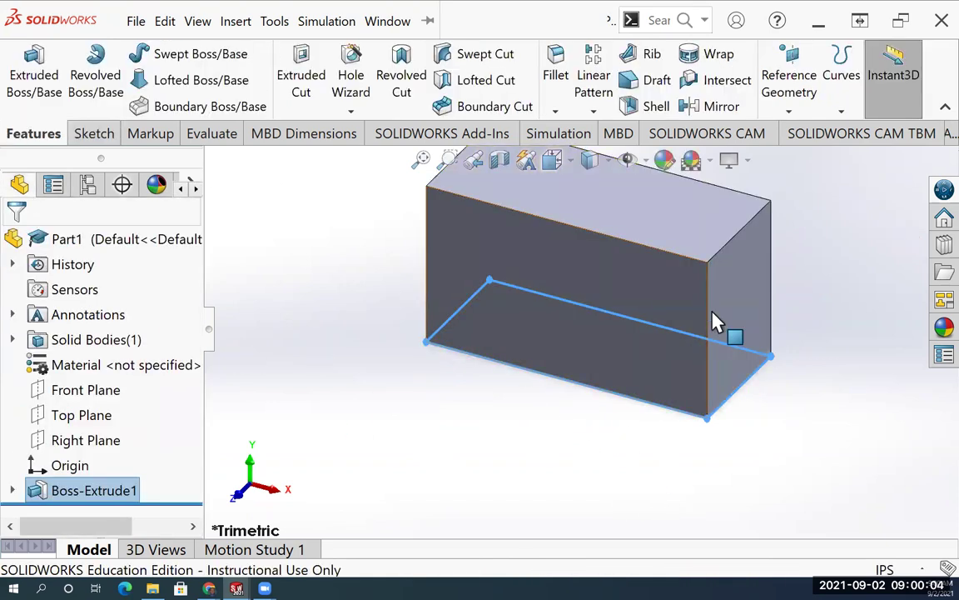
- Start a cut sketch on the front face and draw a rectangle from its top-right corner
click(566, 278)
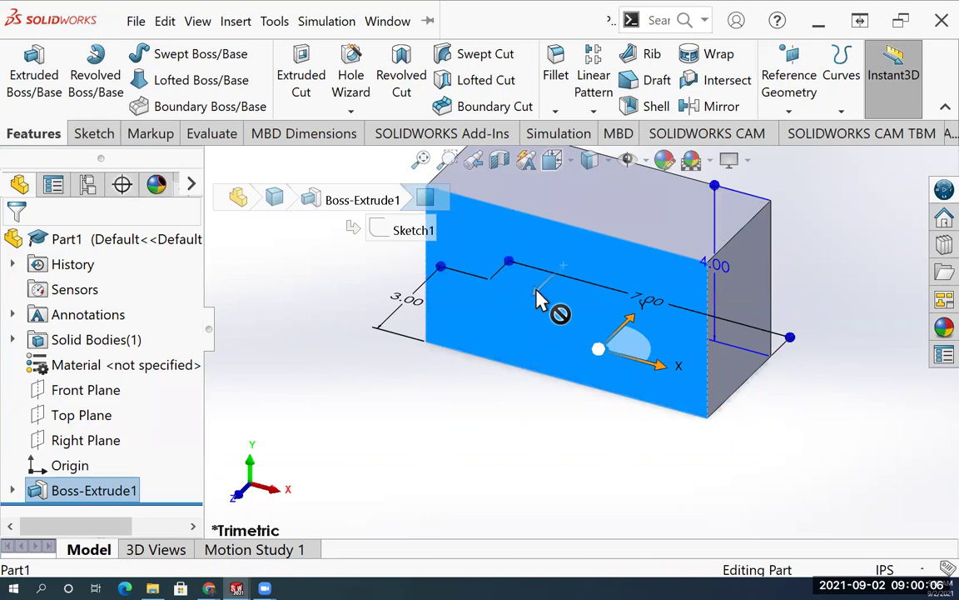
click(559, 331)
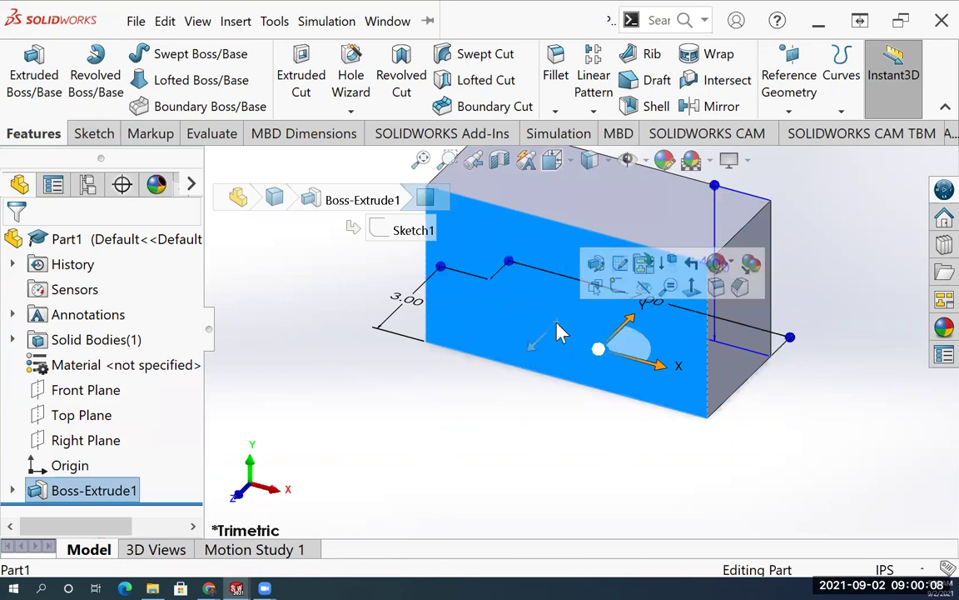
click(692, 289)
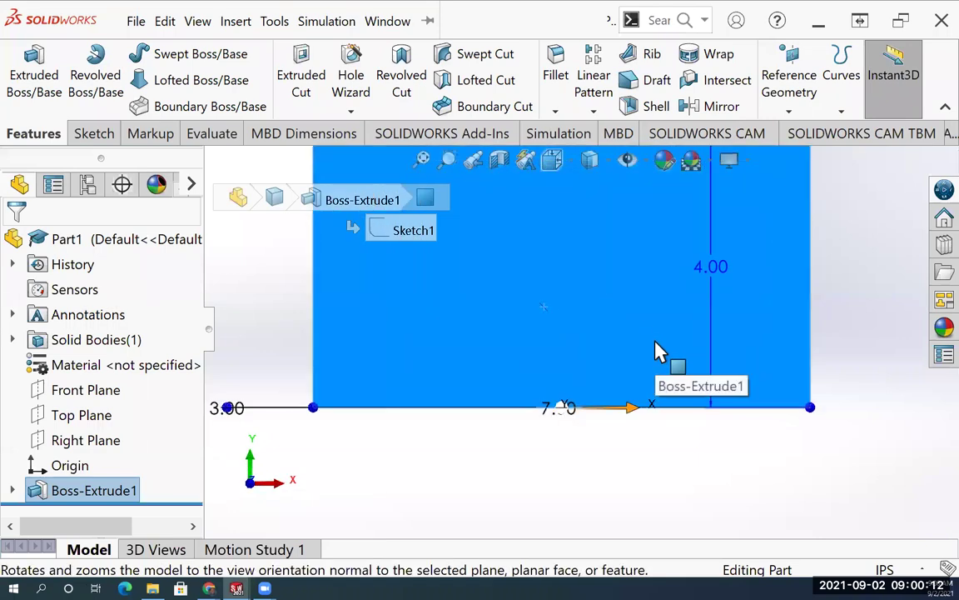
scroll(610, 275, down, 4)
scroll(583, 308, up, 1)
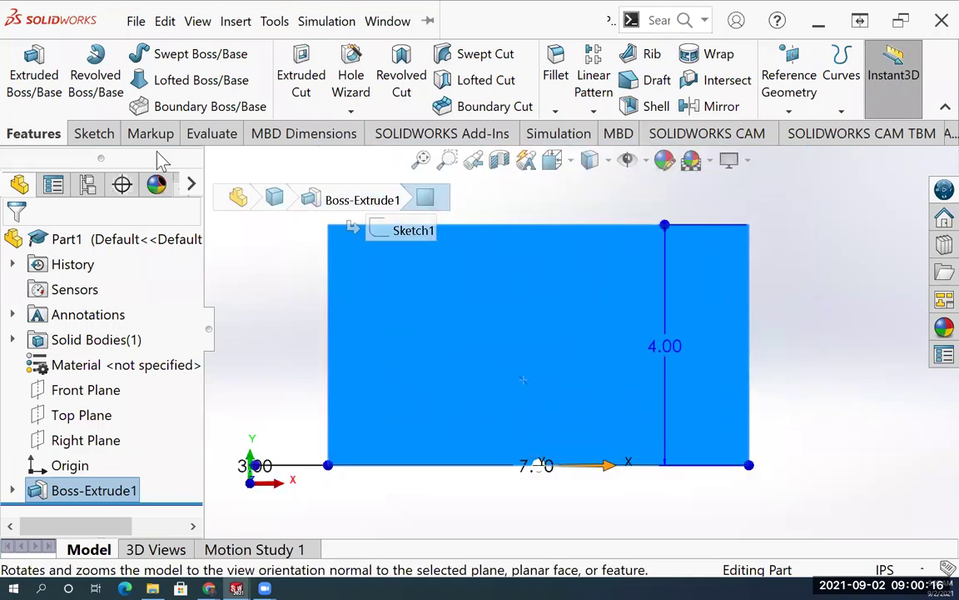
click(302, 87)
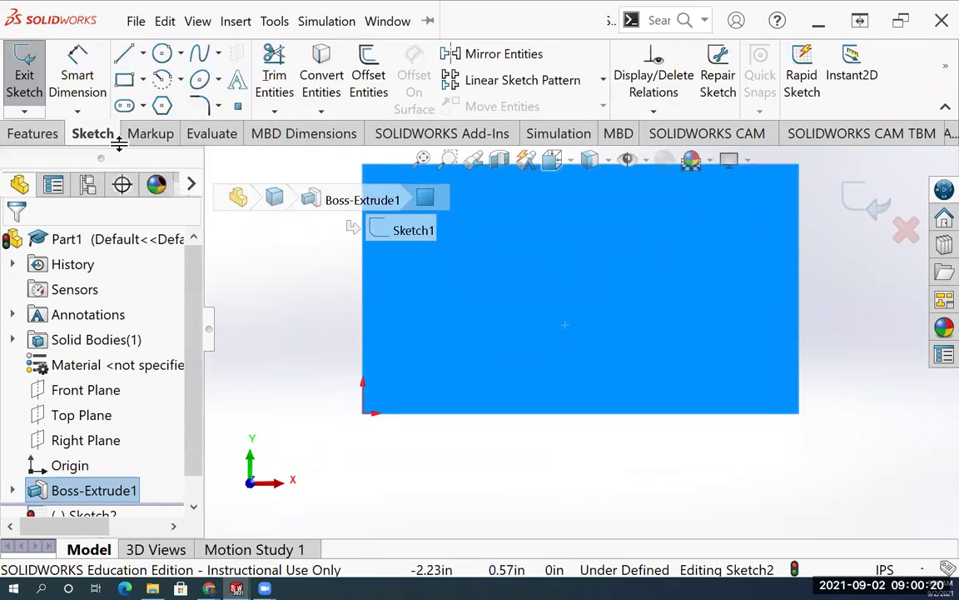
click(122, 81)
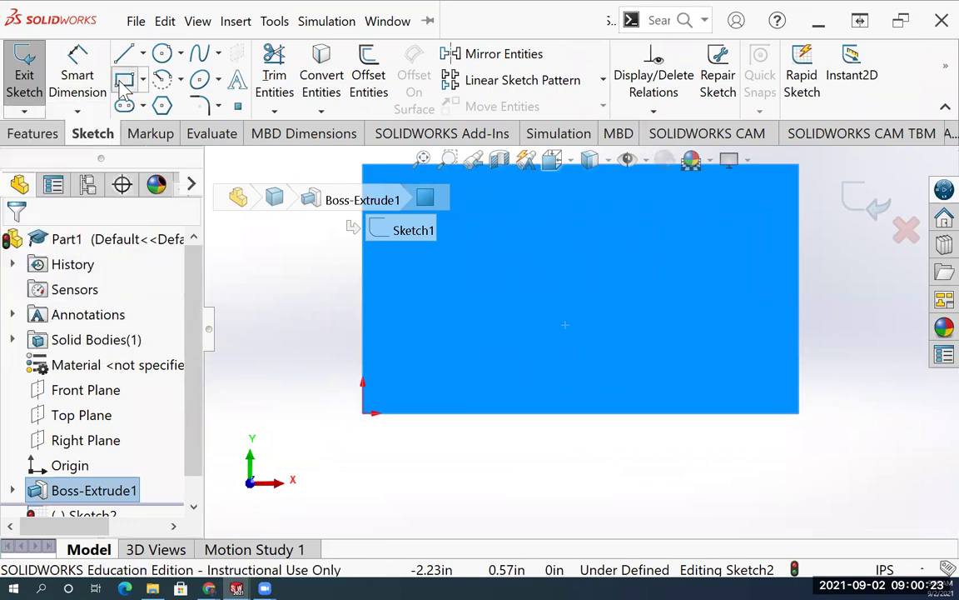
click(798, 166)
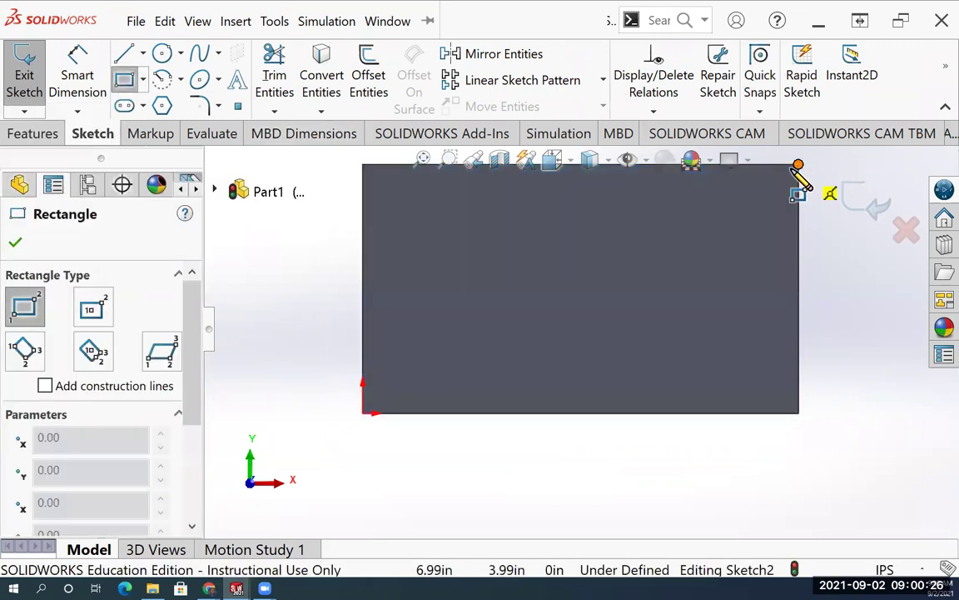
click(568, 308)
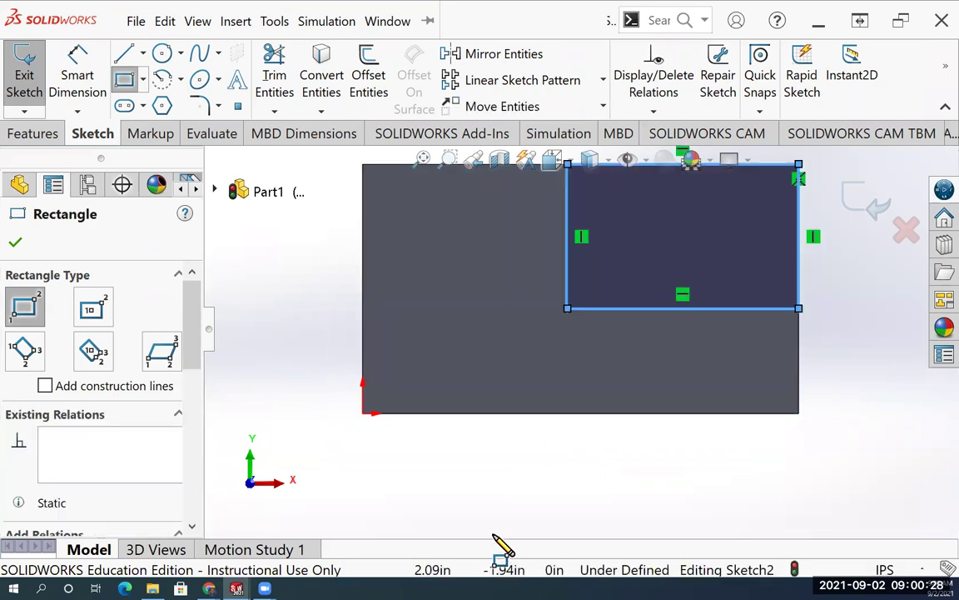
- Dimension the cut rectangle 3.50 wide and 2.00 high
click(77, 79)
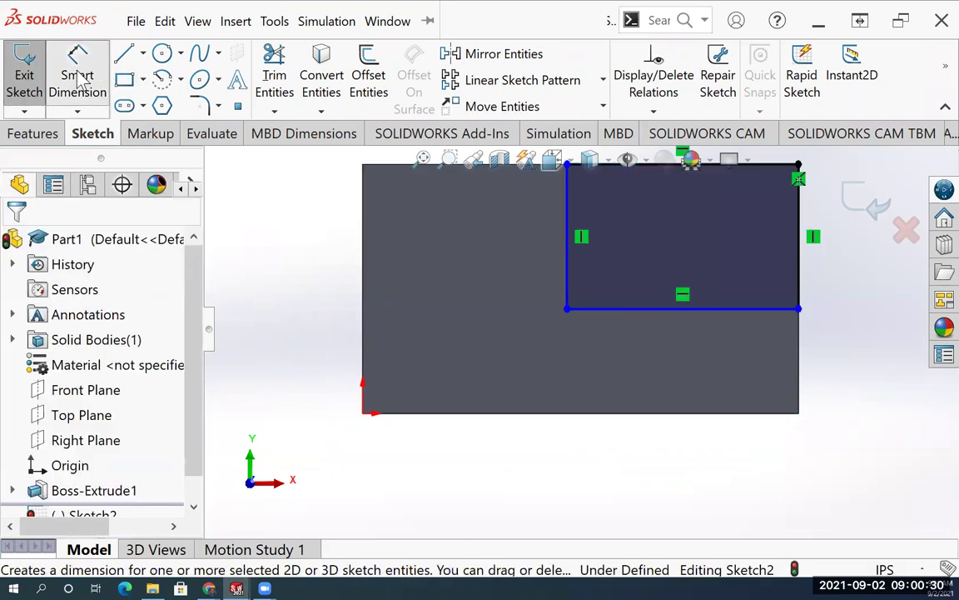
click(78, 79)
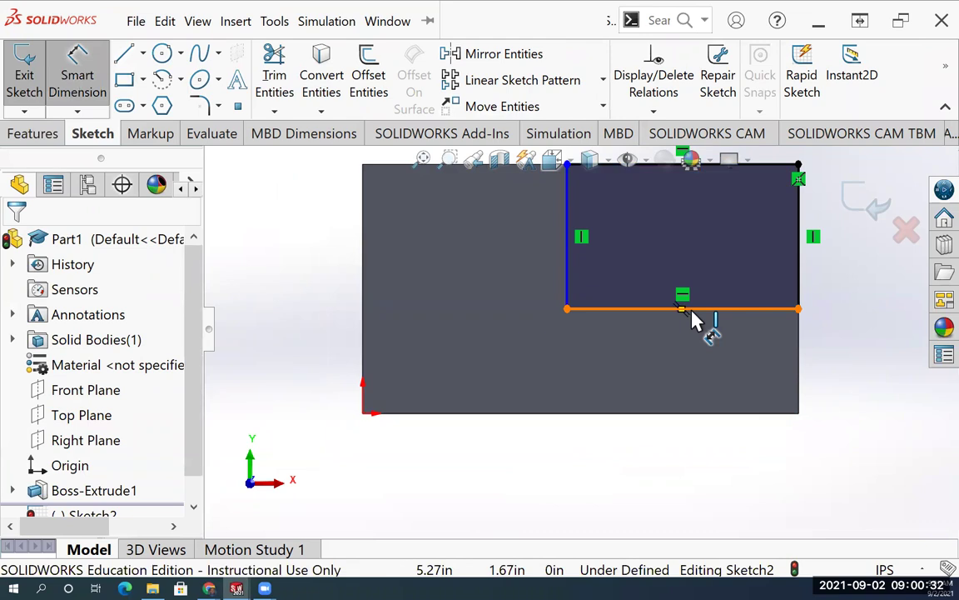
click(690, 311)
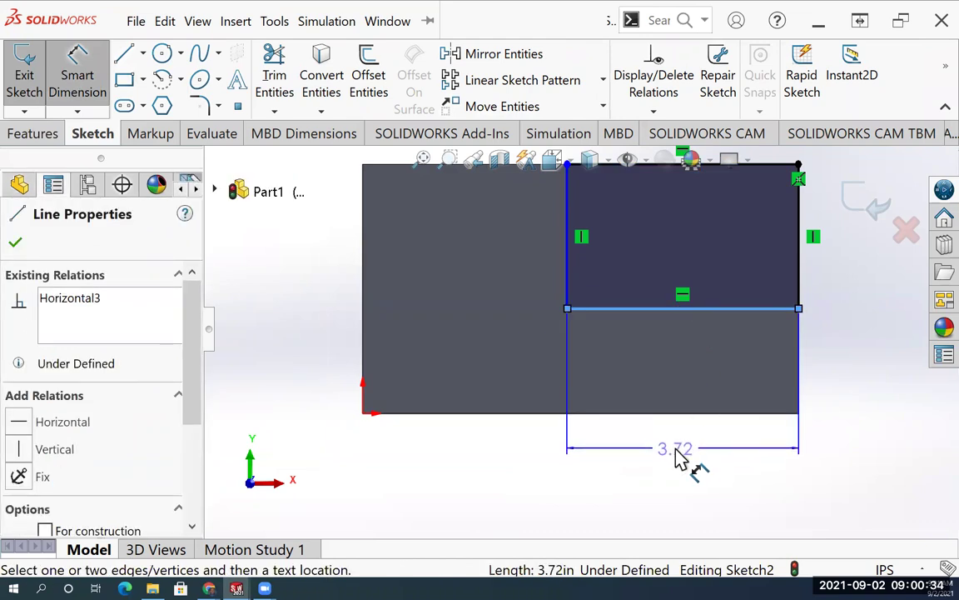
click(677, 457)
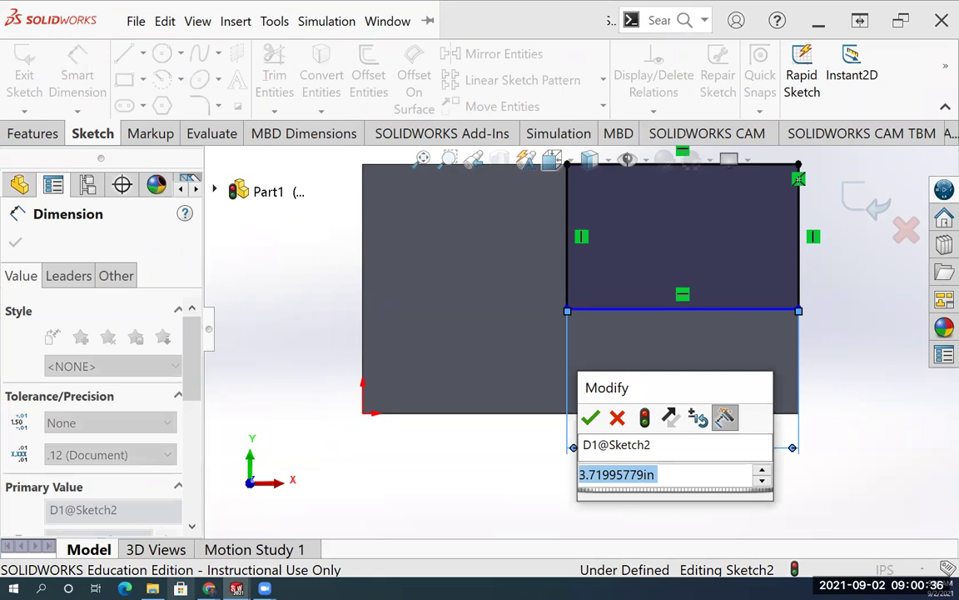
text(3.5)
key(Return)
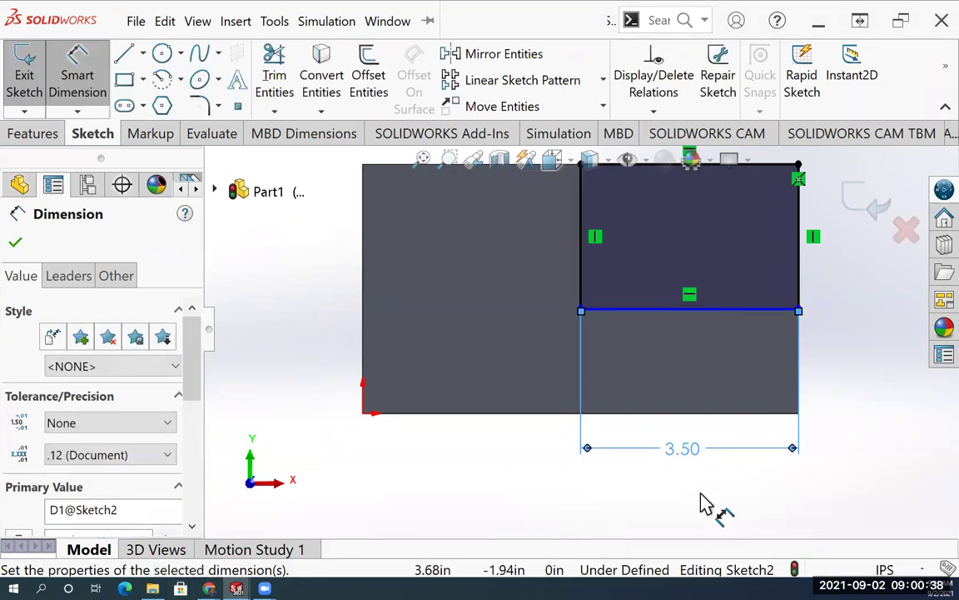
scroll(578, 501, down, 2)
scroll(707, 248, up, 3)
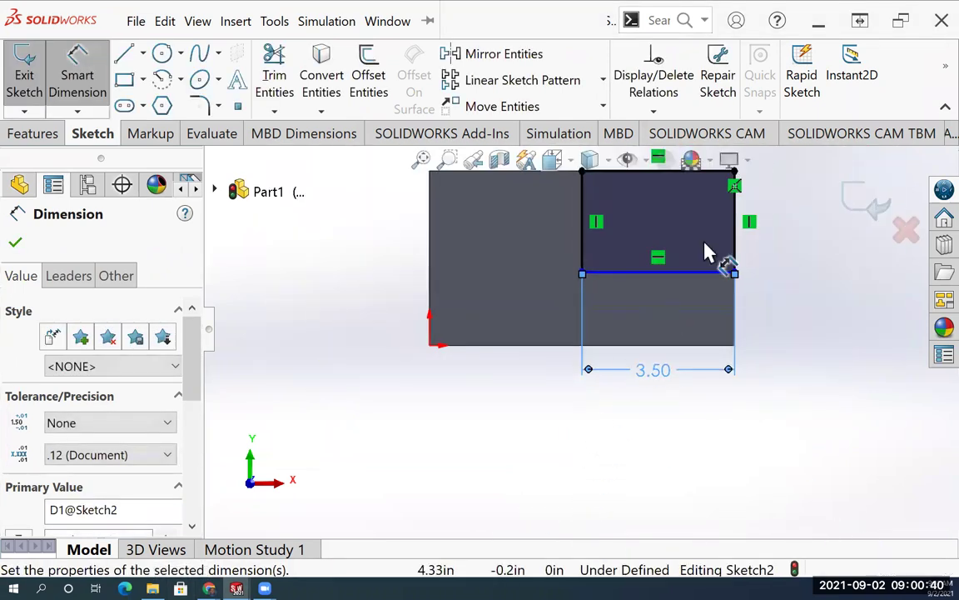
click(742, 235)
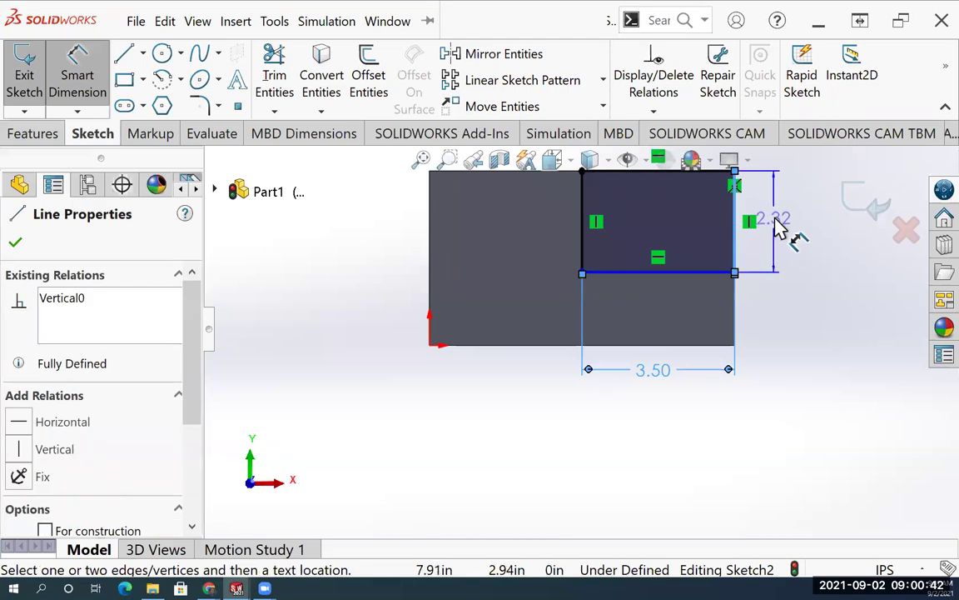
click(778, 231)
text(2)
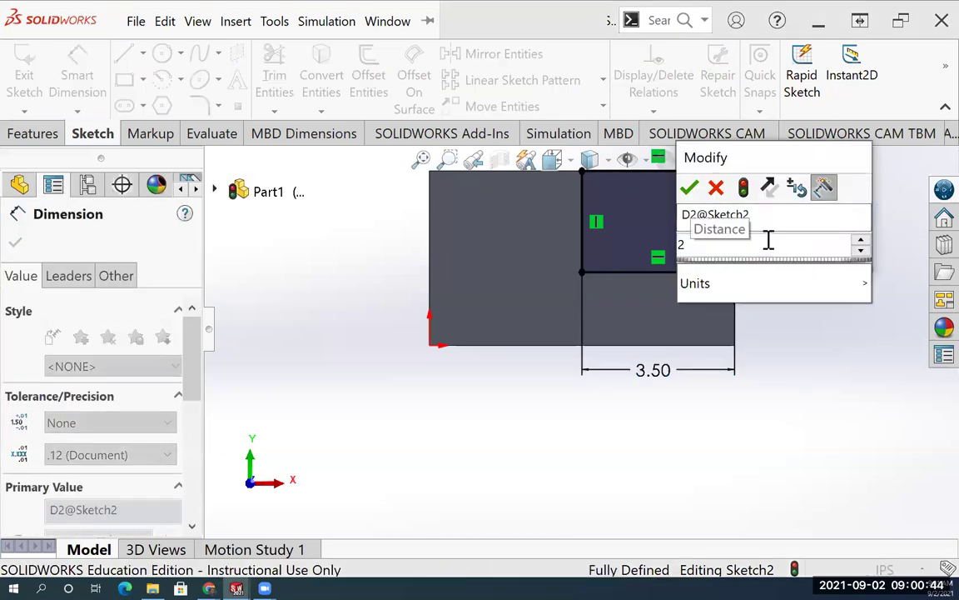
key(Return)
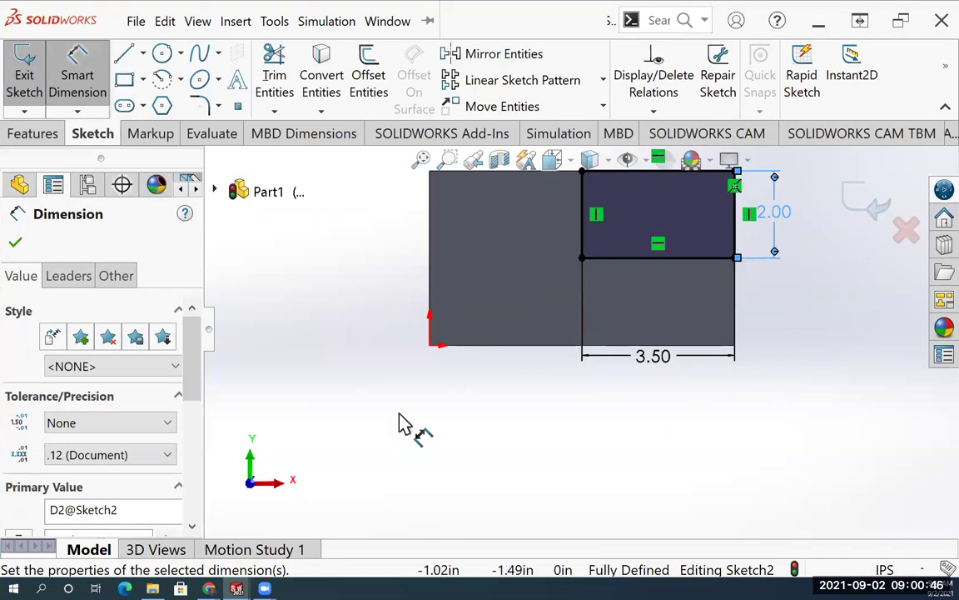
scroll(441, 434, down, 1)
scroll(433, 420, up, 4)
scroll(574, 165, down, 3)
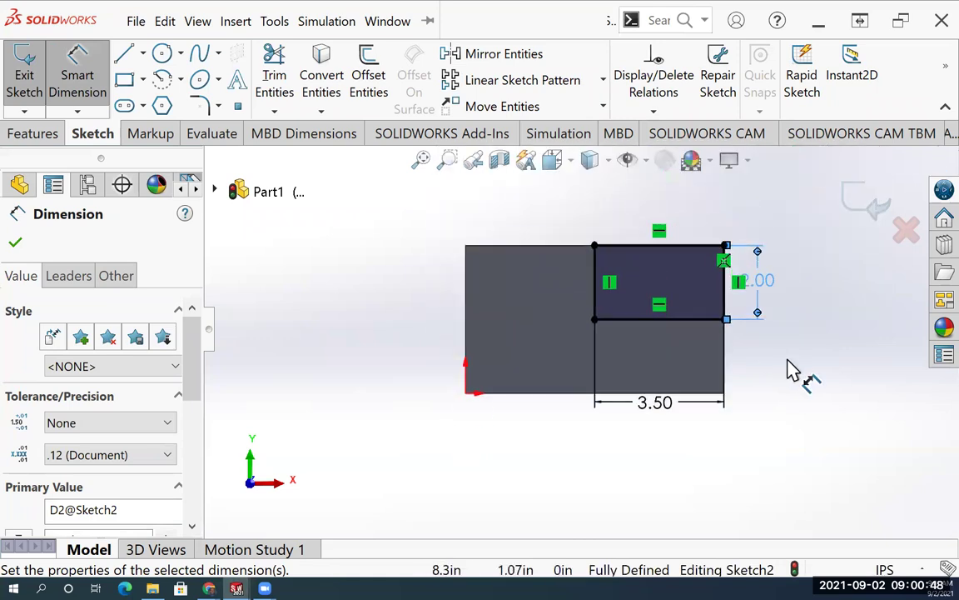
scroll(791, 371, down, 1)
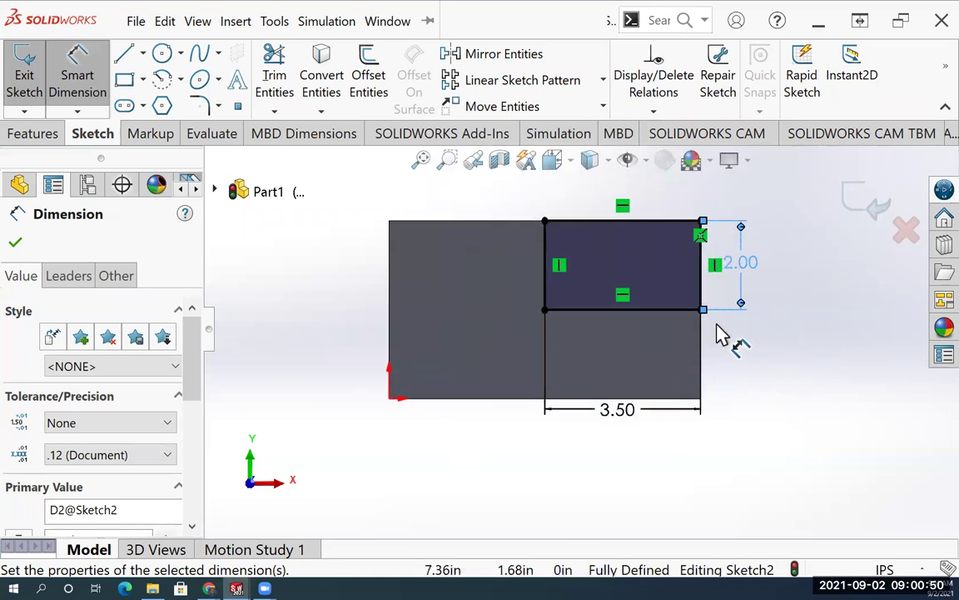
- Exit the sketch and cut the rectangle Through All to form the step
click(15, 242)
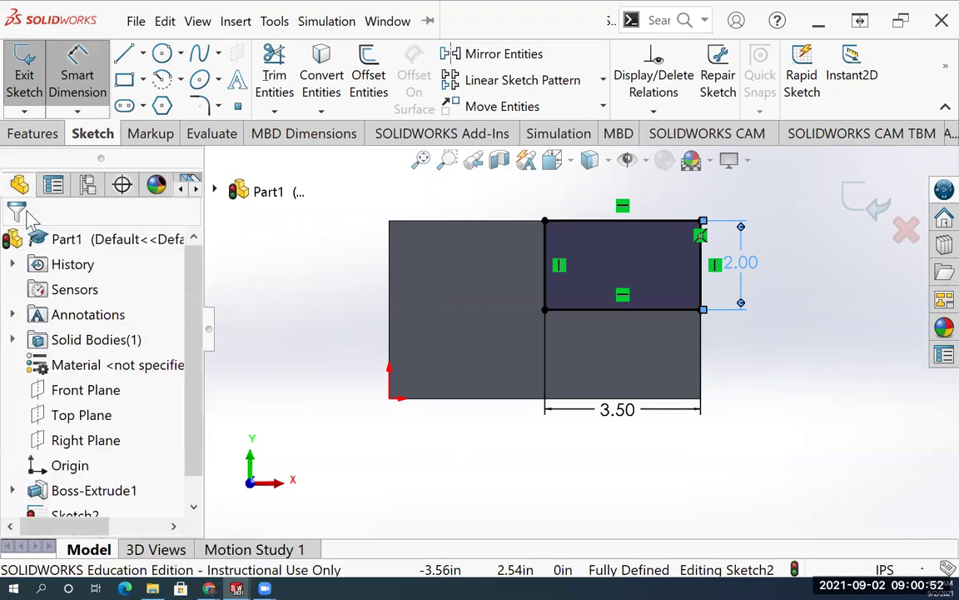
click(24, 79)
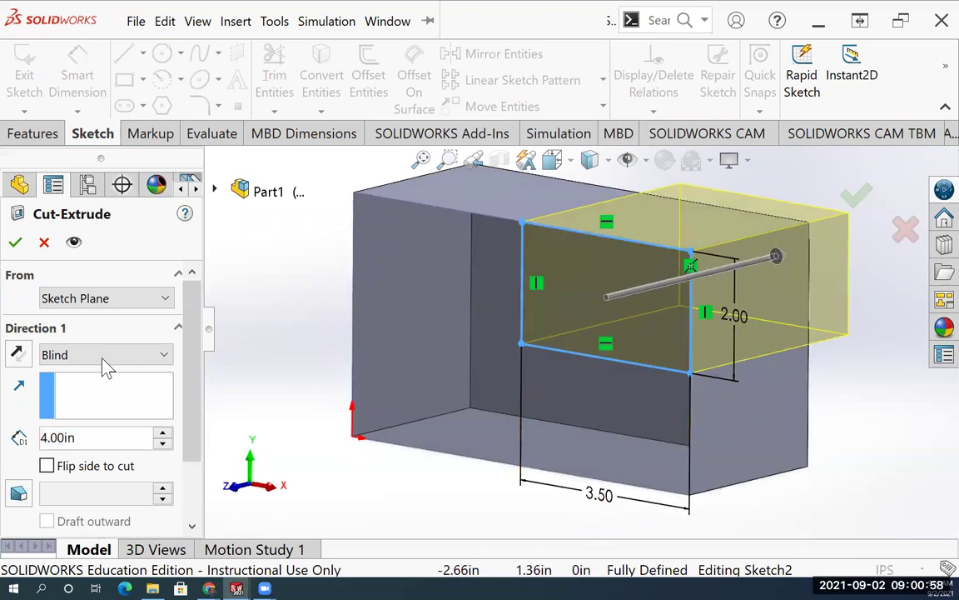
click(71, 356)
click(83, 392)
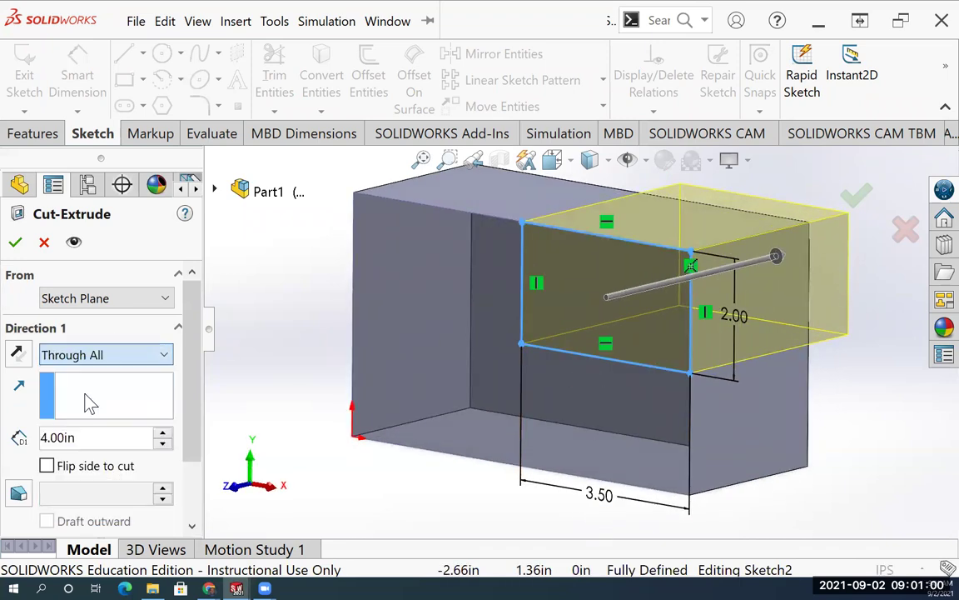
click(15, 243)
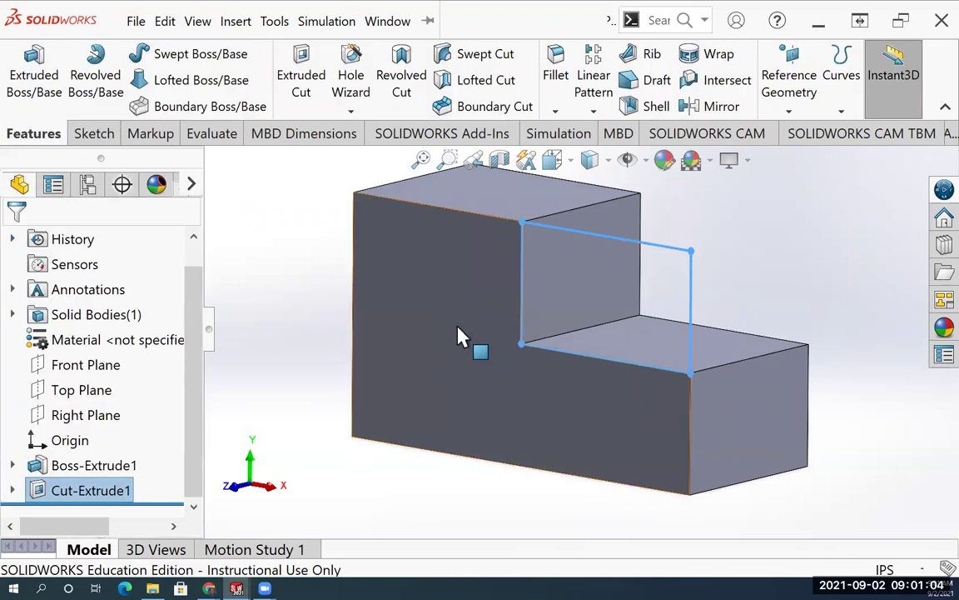
- Start a cut sketch on the lower step face and draw a circle on it
click(656, 358)
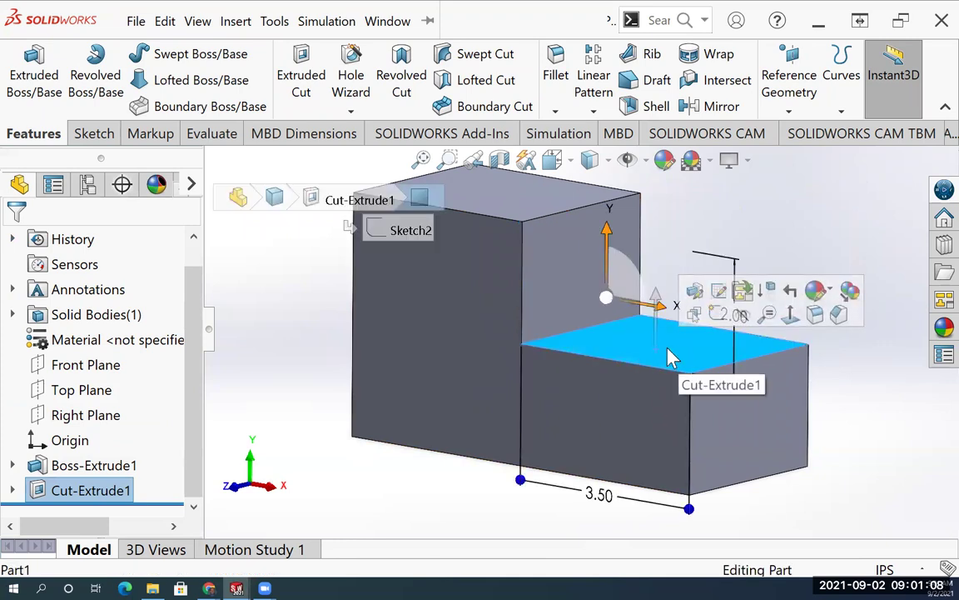
click(791, 315)
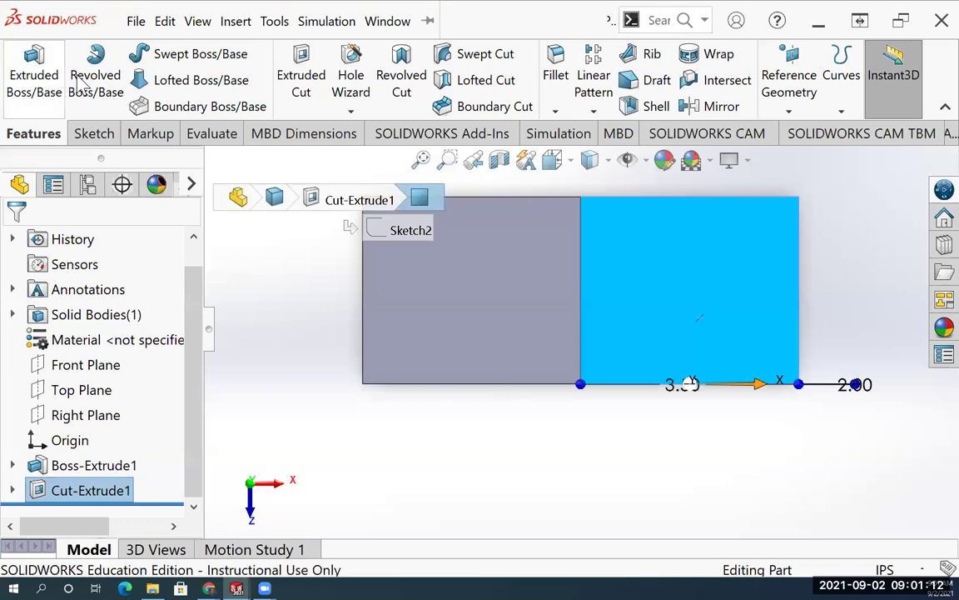
click(306, 77)
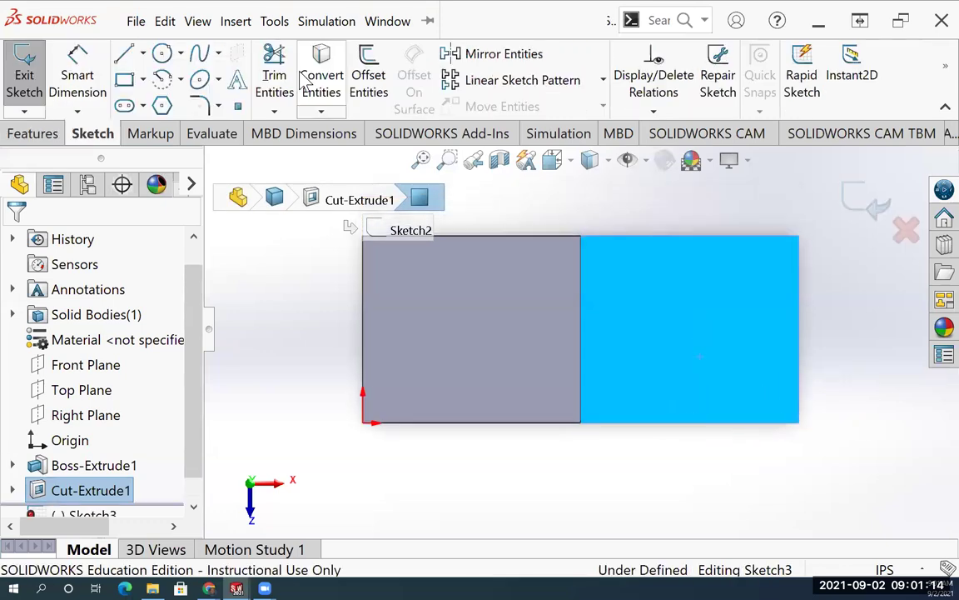
click(163, 57)
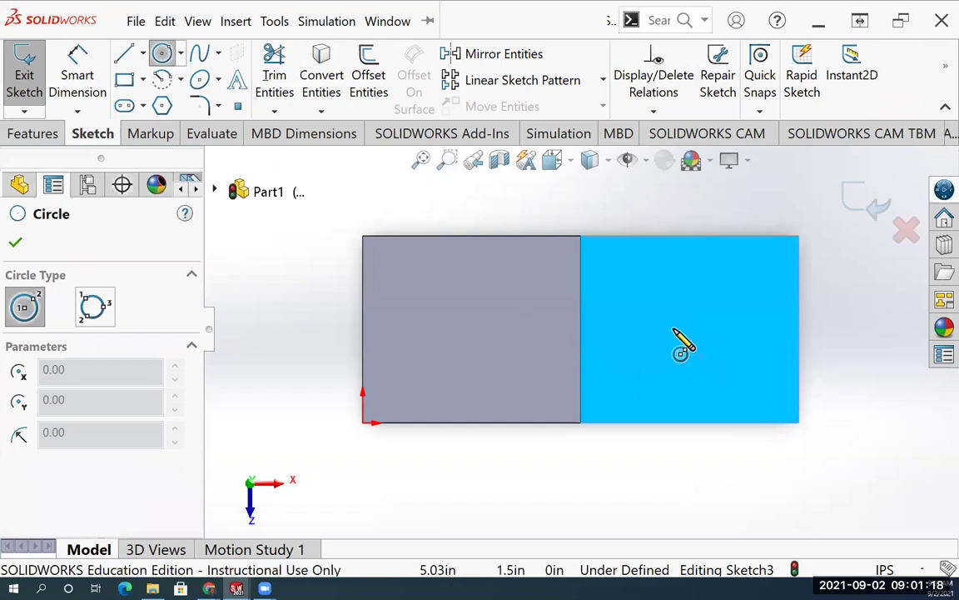
click(675, 321)
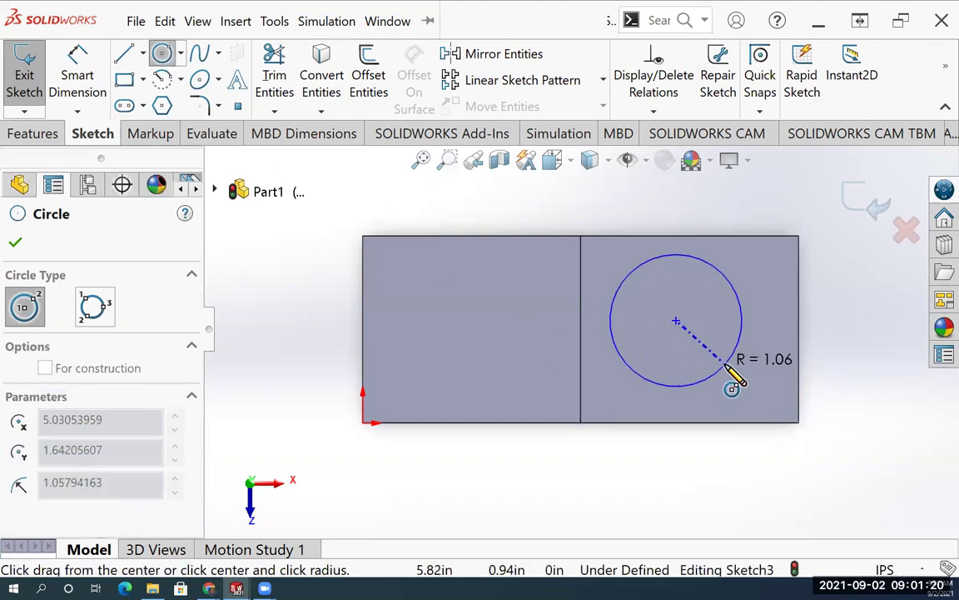
click(721, 359)
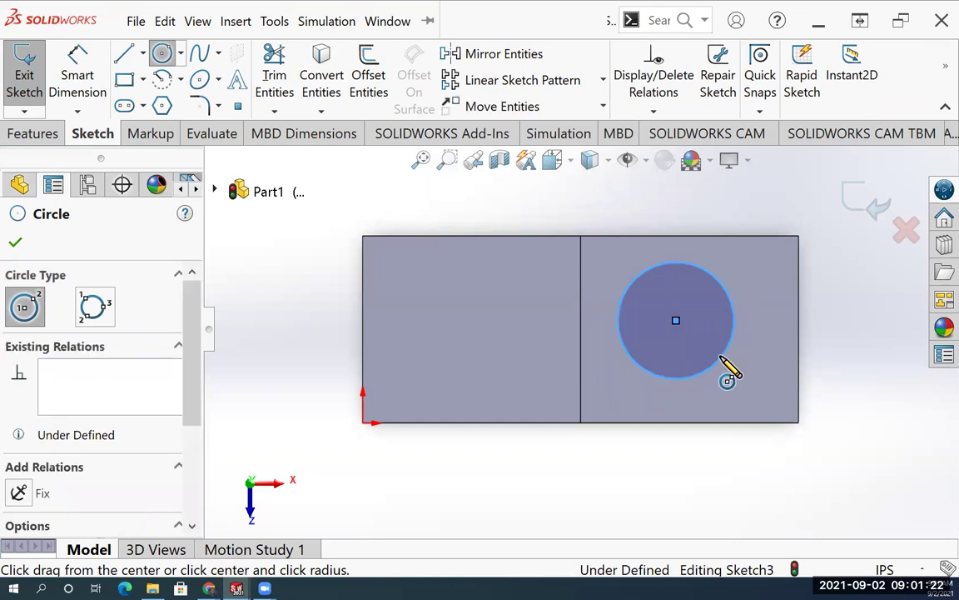
- Dimension the circle's diameter to 1.50
click(62, 83)
click(738, 317)
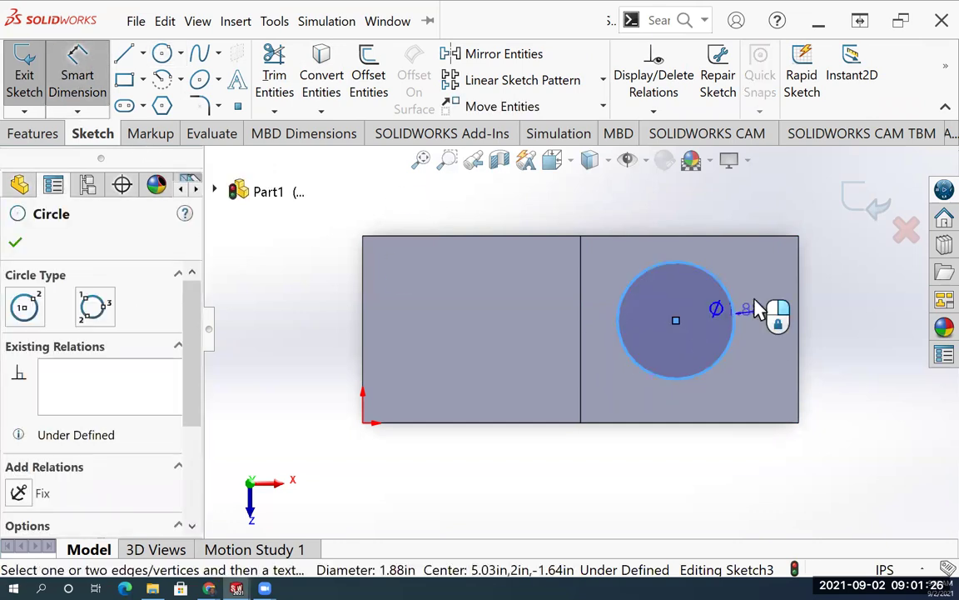
click(858, 326)
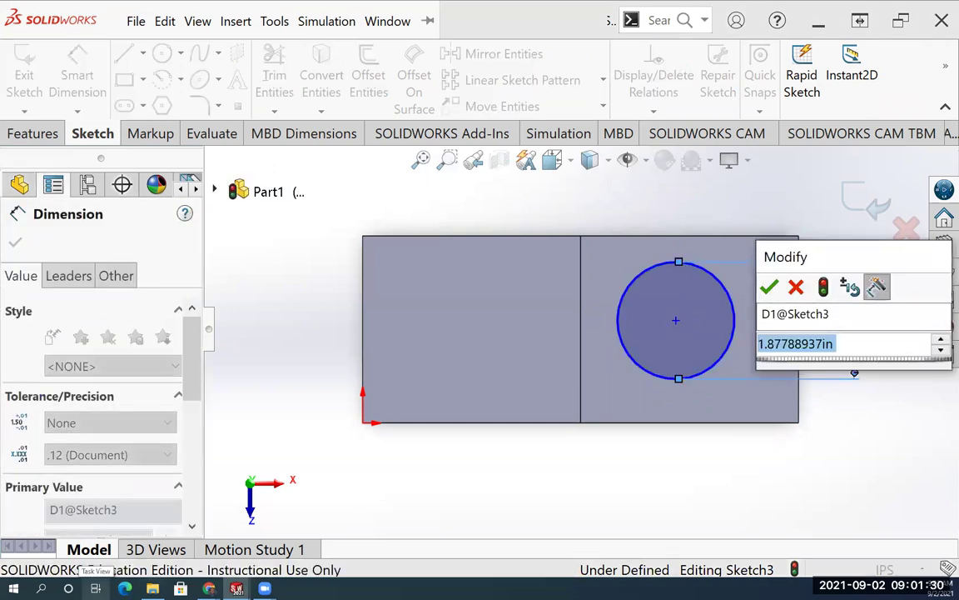
text(1.5)
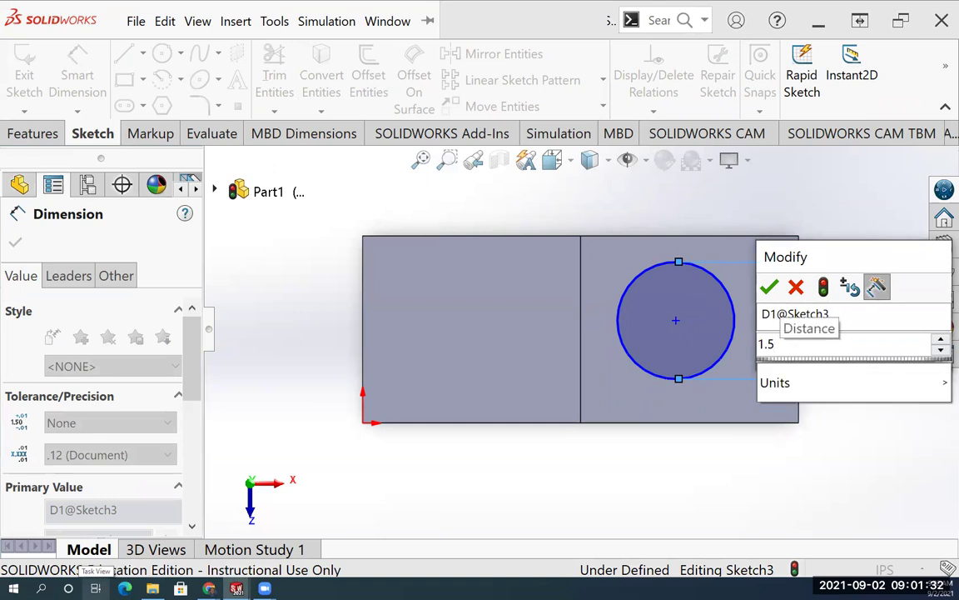
key(Return)
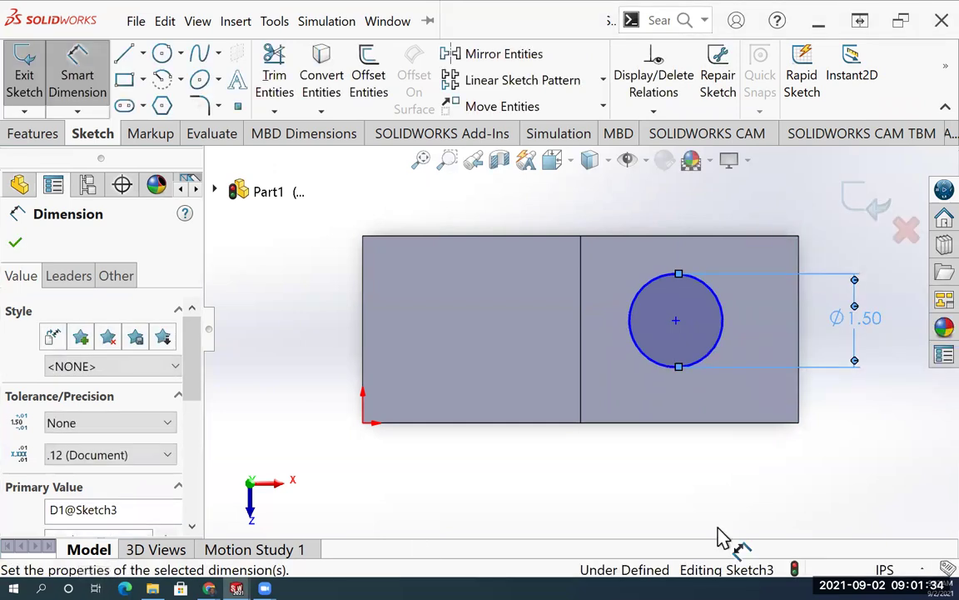
- Locate the circle centre 1.50 from the bottom edge and 1.75 from the right edge
click(676, 322)
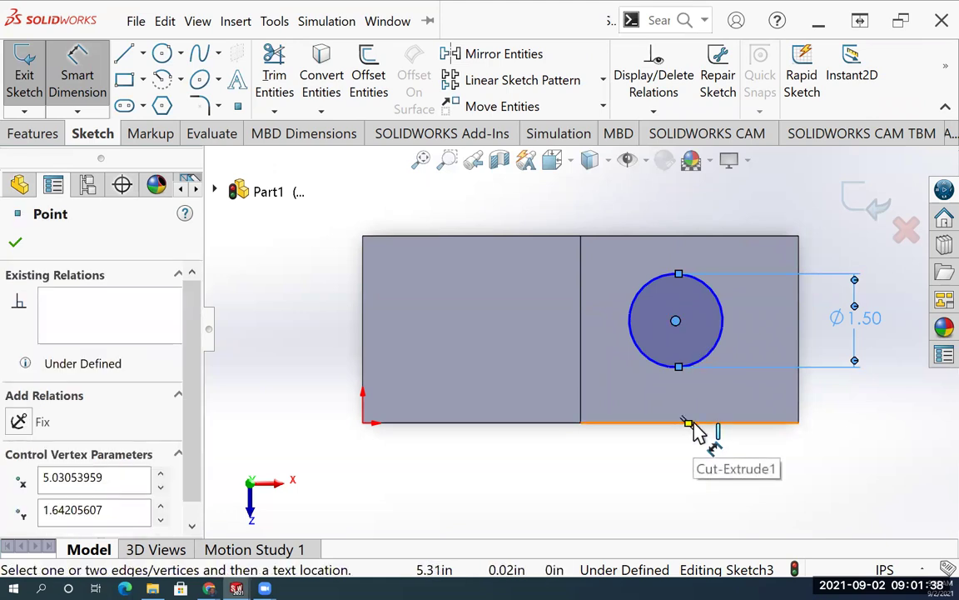
click(690, 422)
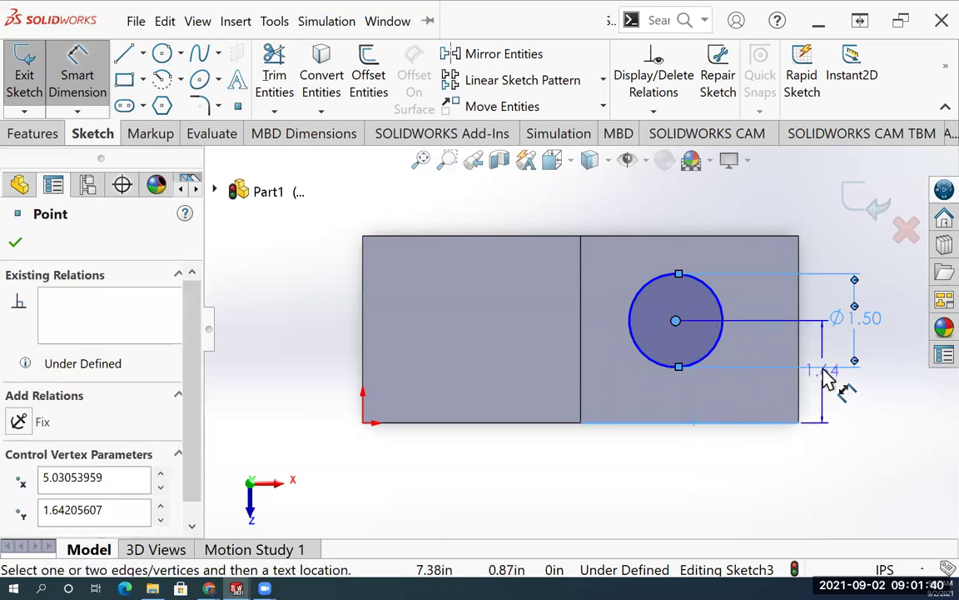
click(827, 376)
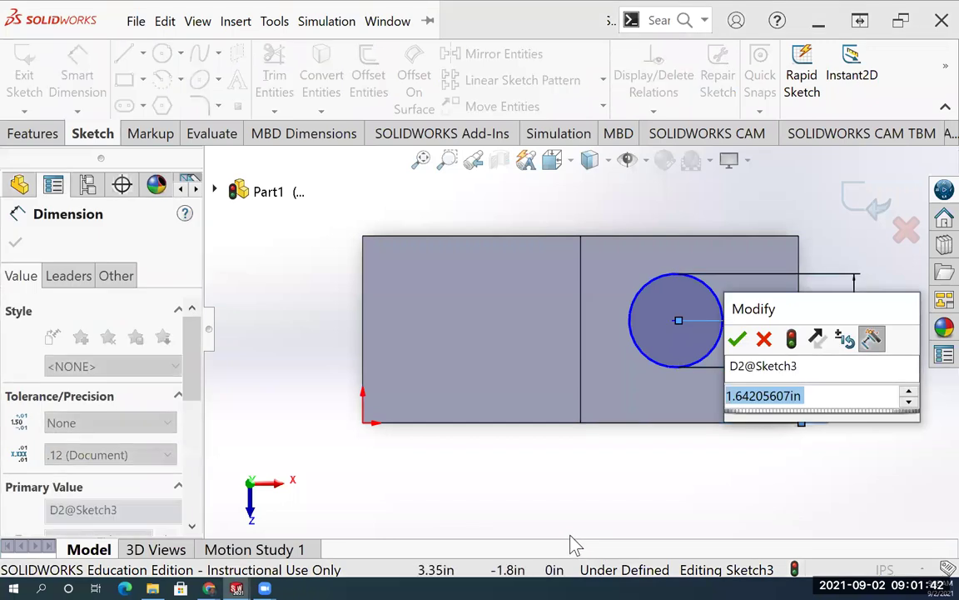
text(1.5)
key(Return)
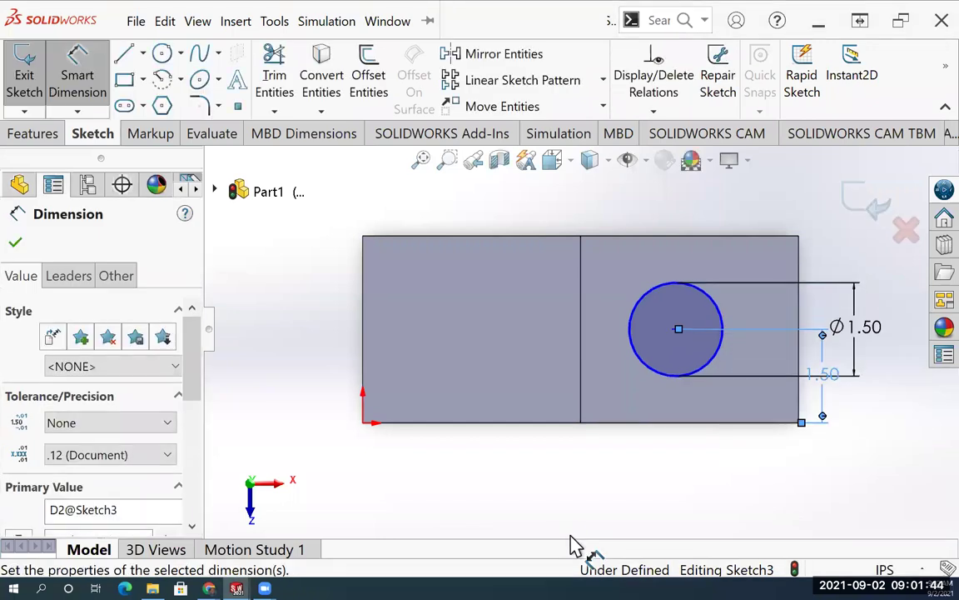
click(676, 331)
click(800, 329)
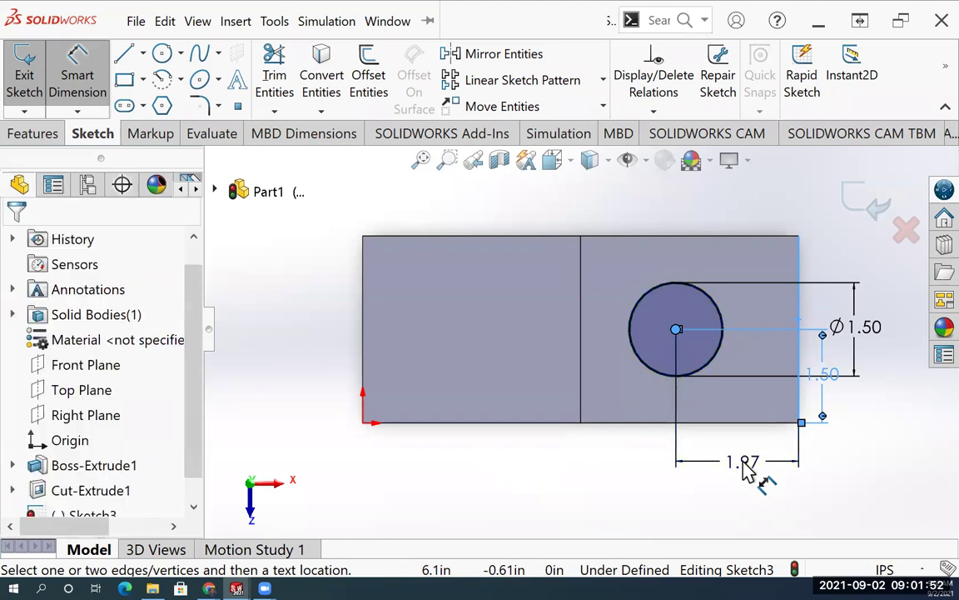
click(747, 471)
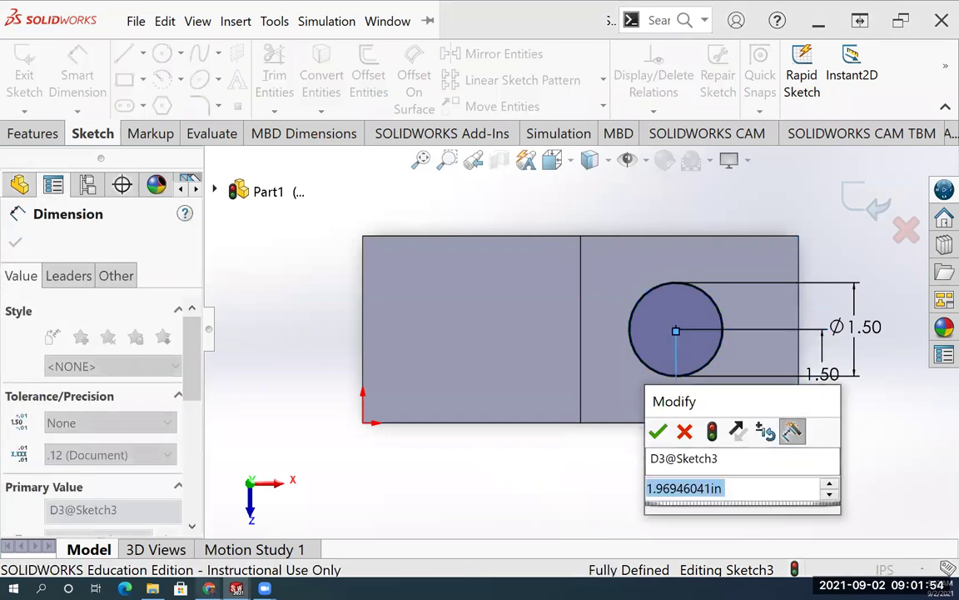
mouse_move(208, 588)
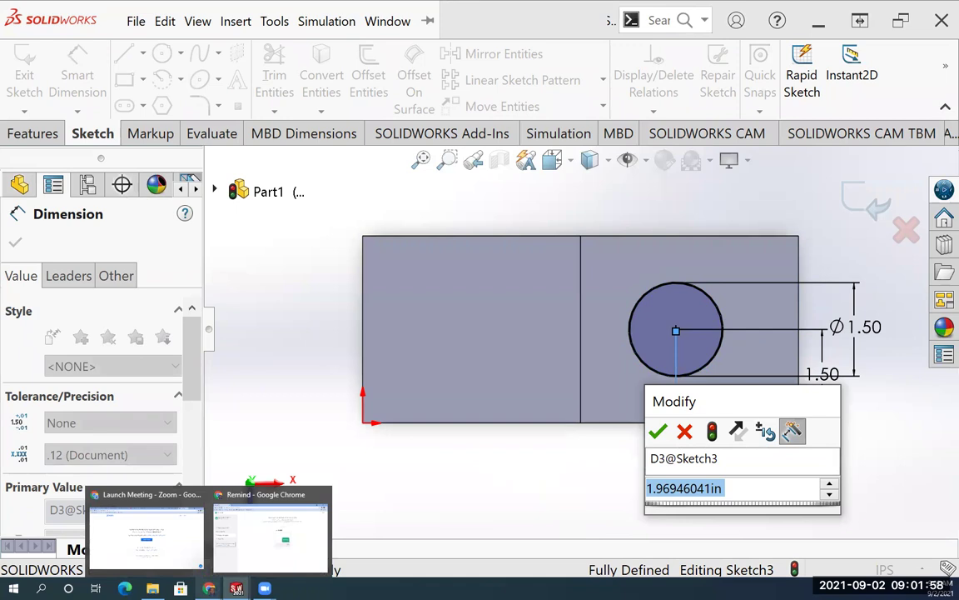
text(1.75)
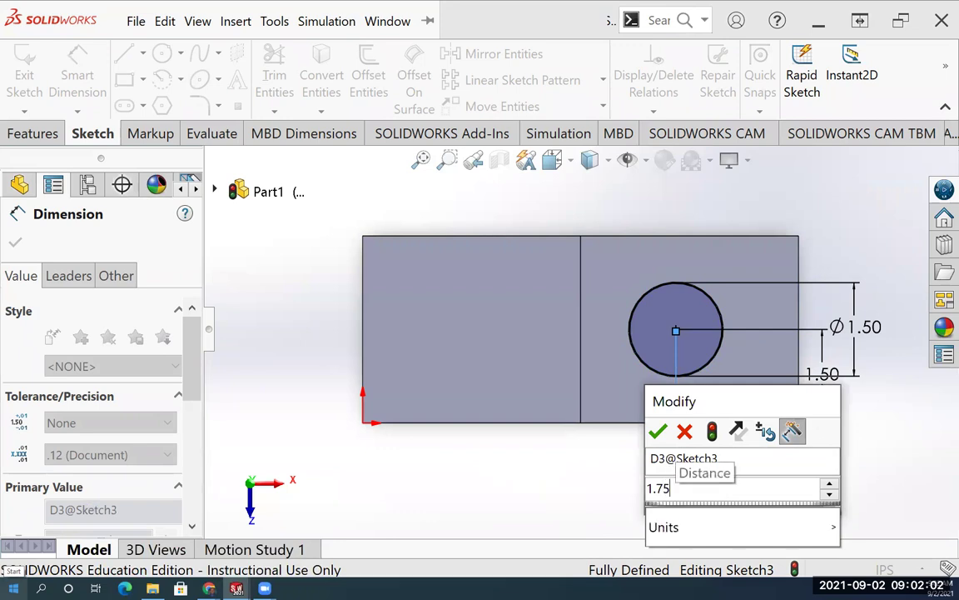
key(Return)
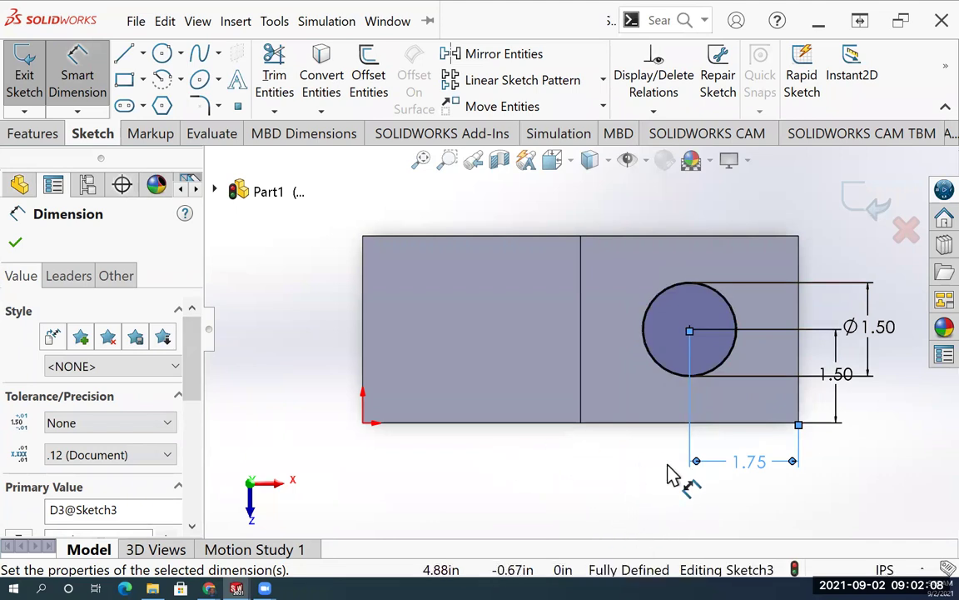
scroll(627, 462, down, 2)
scroll(631, 439, up, 3)
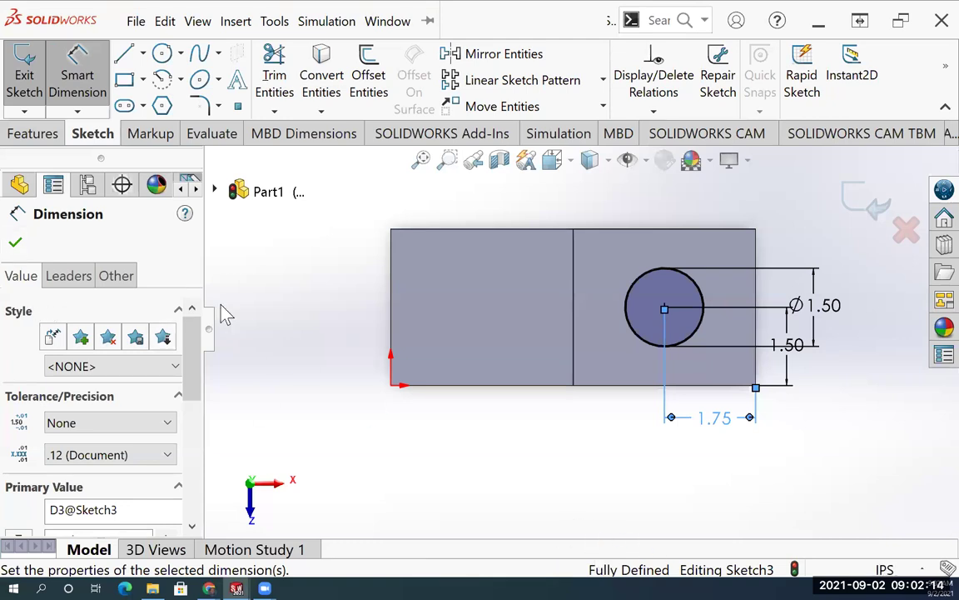
- Exit the sketch and cut the Ø1.50 hole Through All
click(15, 243)
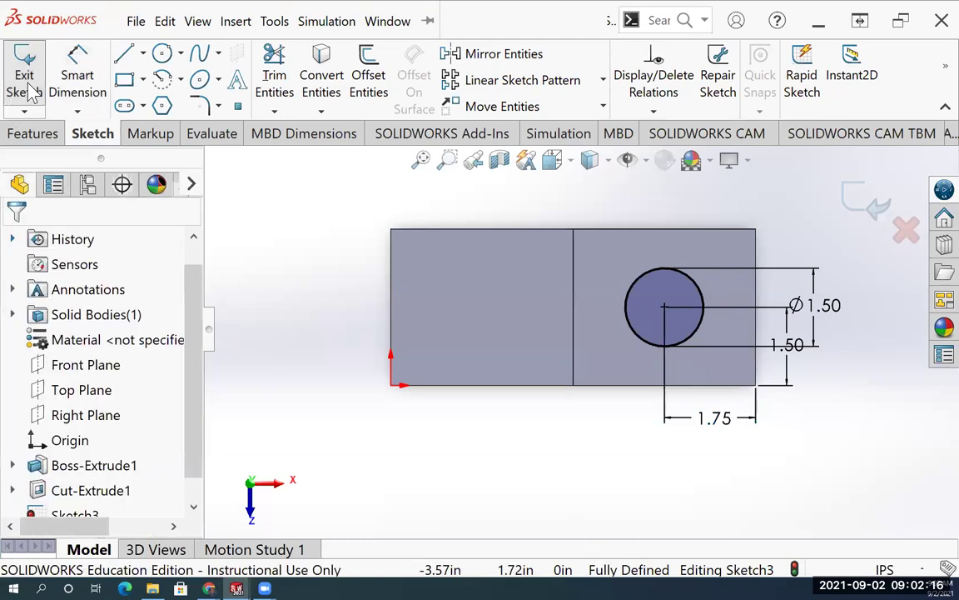
click(24, 84)
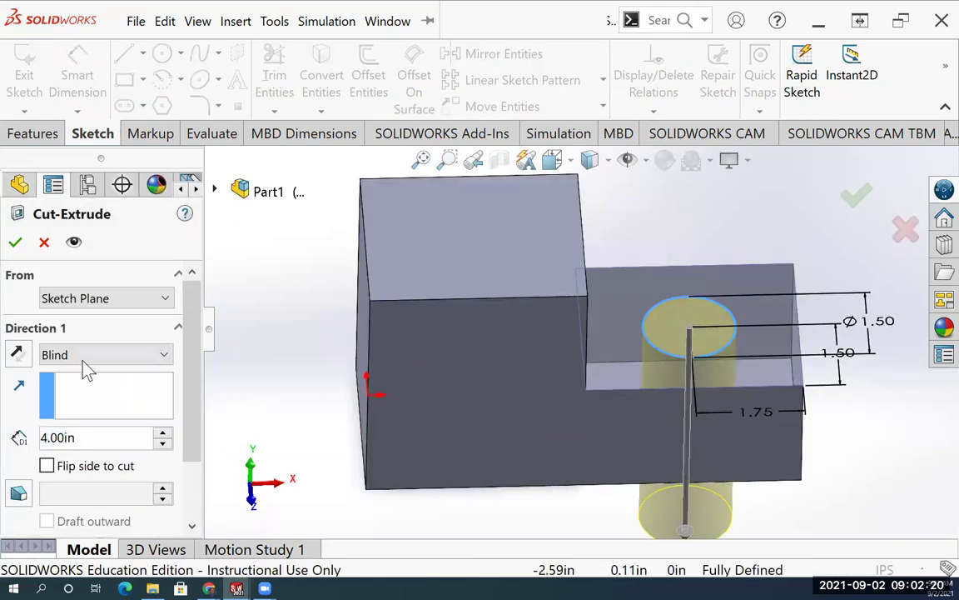
click(83, 362)
click(68, 393)
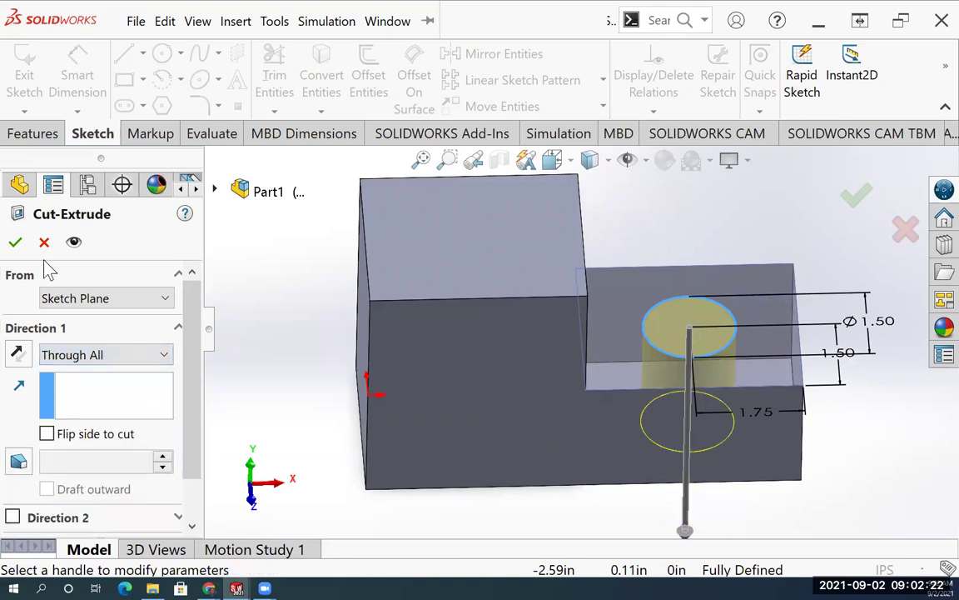
click(15, 243)
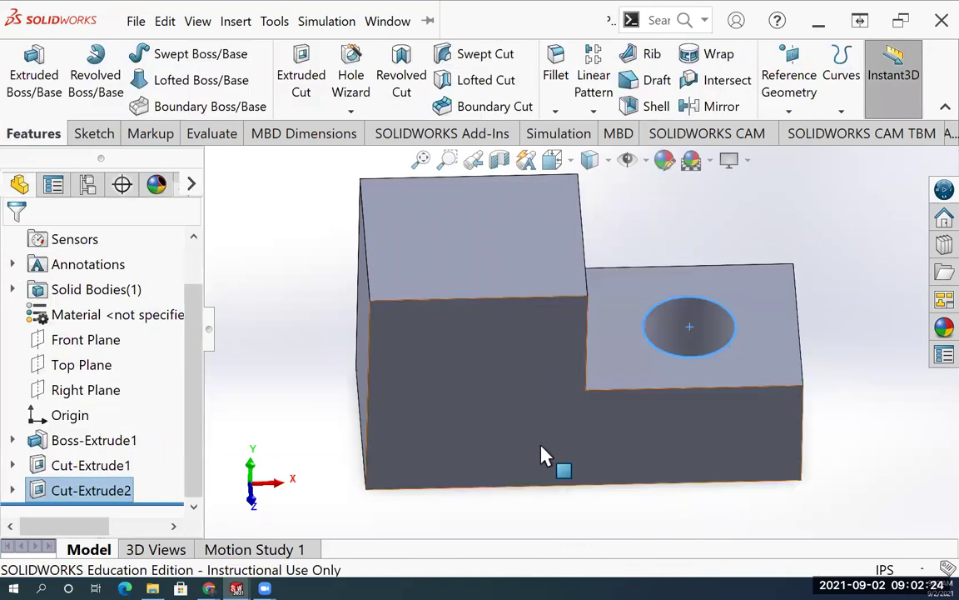
- Select the face left by the first cut and view it straight on
mouse_move(542, 456)
middle_down()
mouse_move(571, 454)
mouse_move(619, 490)
mouse_move(536, 435)
mouse_move(548, 457)
middle_up()
click(546, 280)
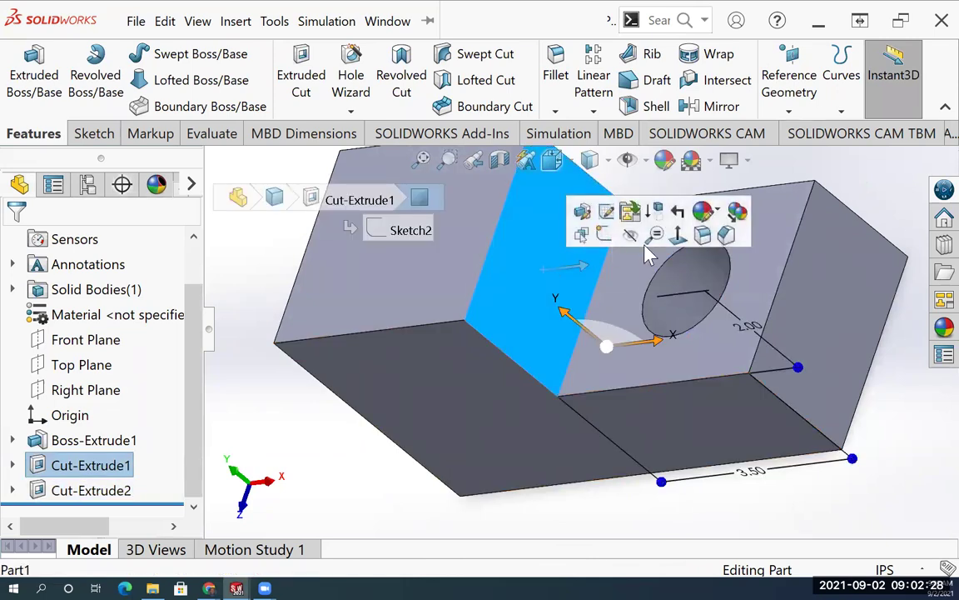
click(679, 236)
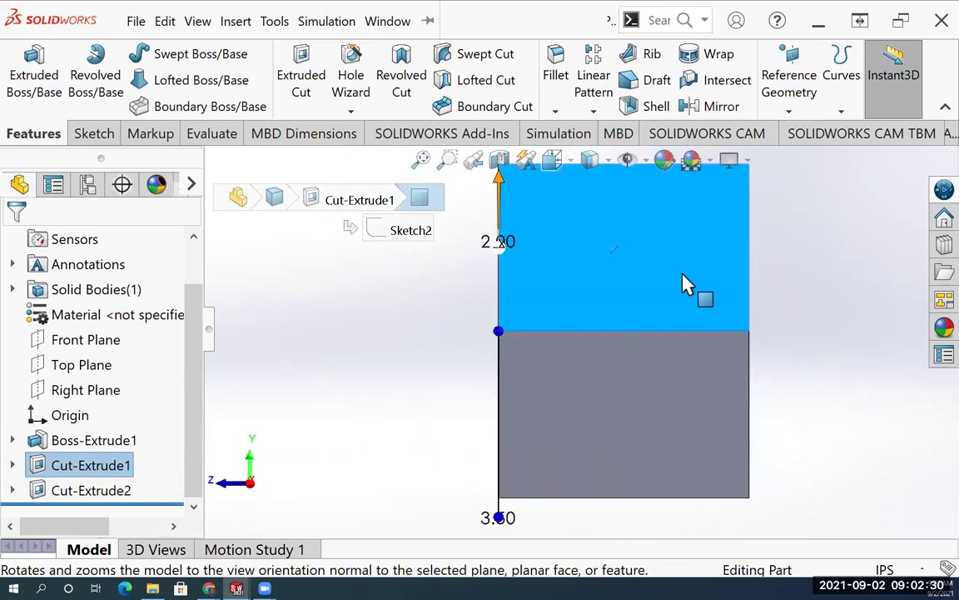
- Start a cut sketch on the step face and draw a rectangle down from its top edge
click(305, 80)
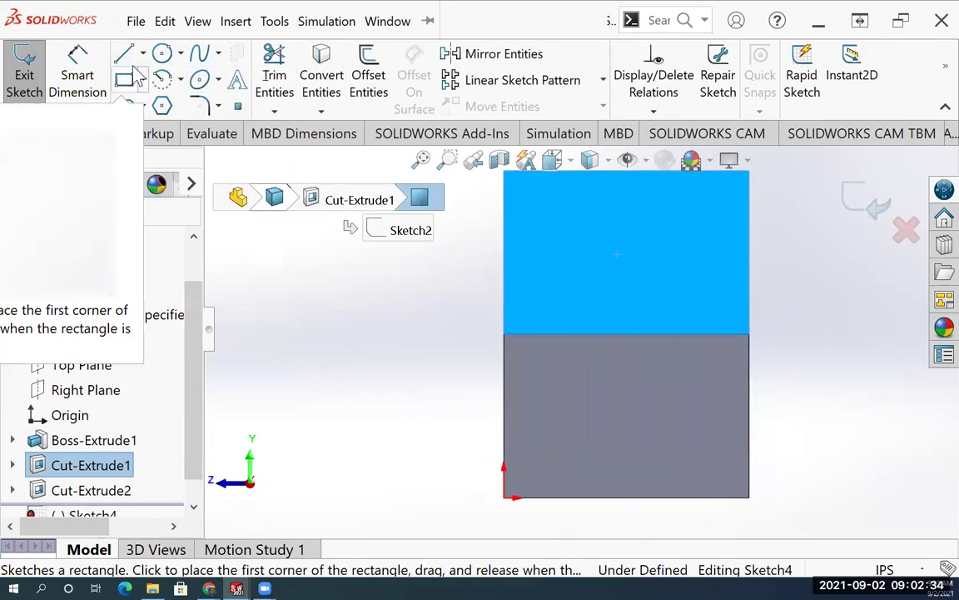
click(124, 79)
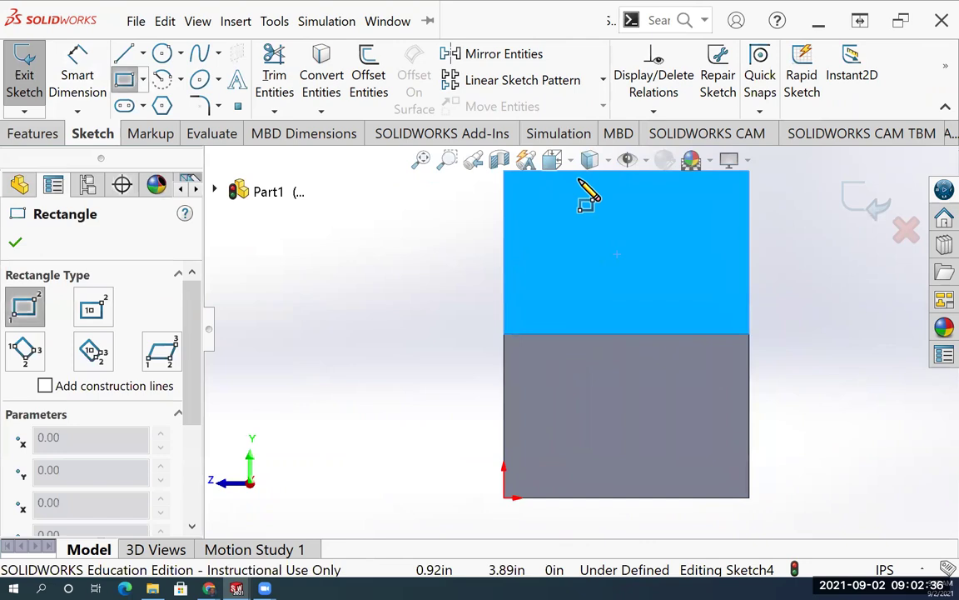
scroll(620, 366, down, 2)
scroll(608, 279, up, 4)
scroll(604, 223, down, 3)
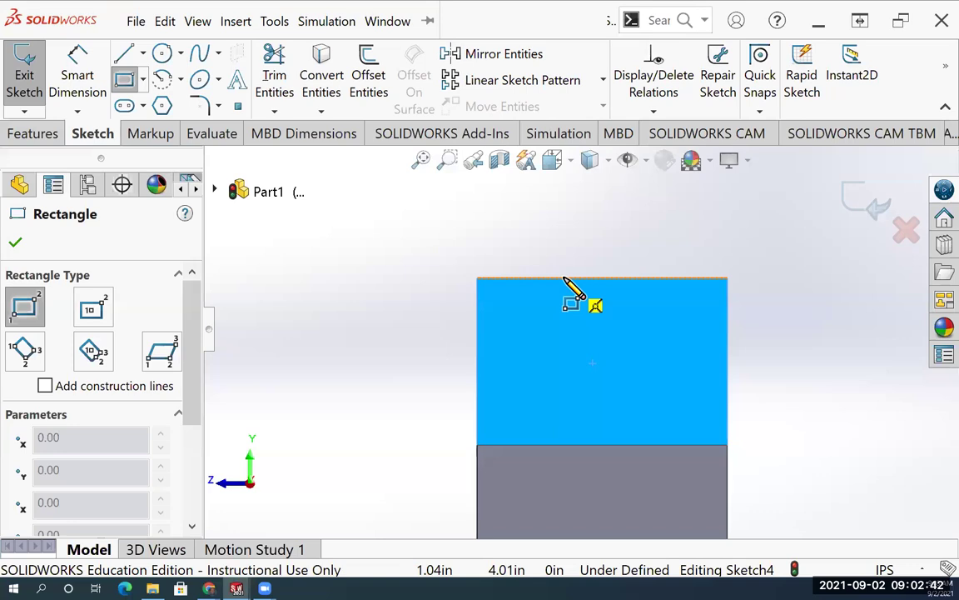
mouse_move(564, 279)
mouse_down()
mouse_move(589, 353)
mouse_move(648, 382)
mouse_up()
- Dimension the rectangle 1.00 wide and 1.00 high
click(75, 72)
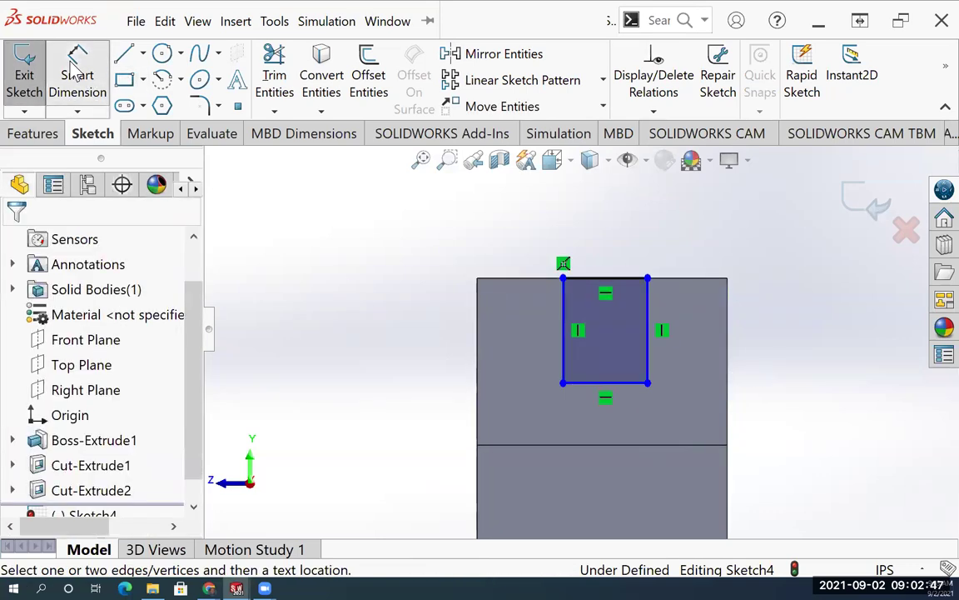
click(598, 287)
click(608, 236)
text(1)
key(Return)
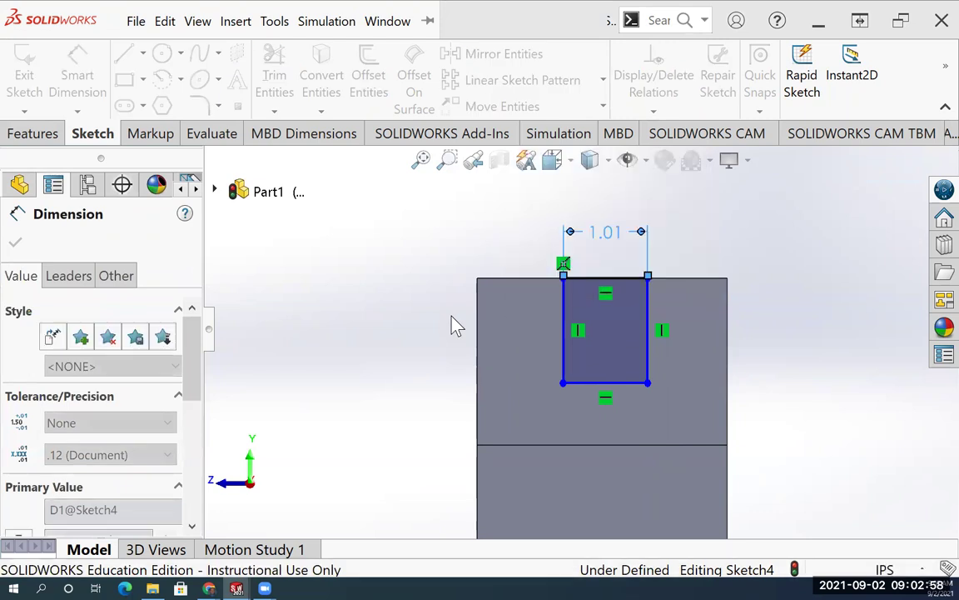
click(563, 333)
click(426, 350)
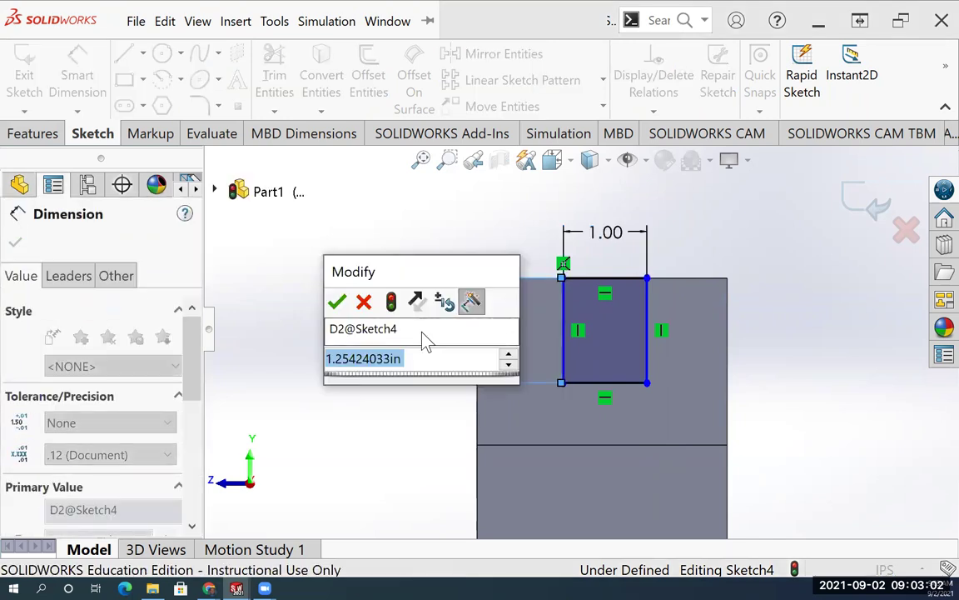
text(1)
key(Return)
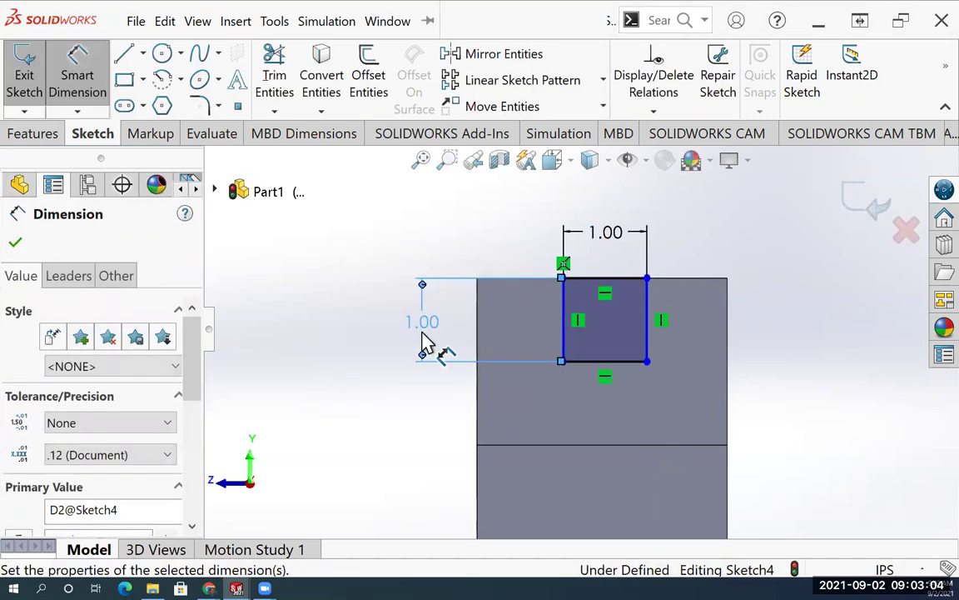
- Place the square 1.00 from the face's left edge
click(563, 317)
click(479, 320)
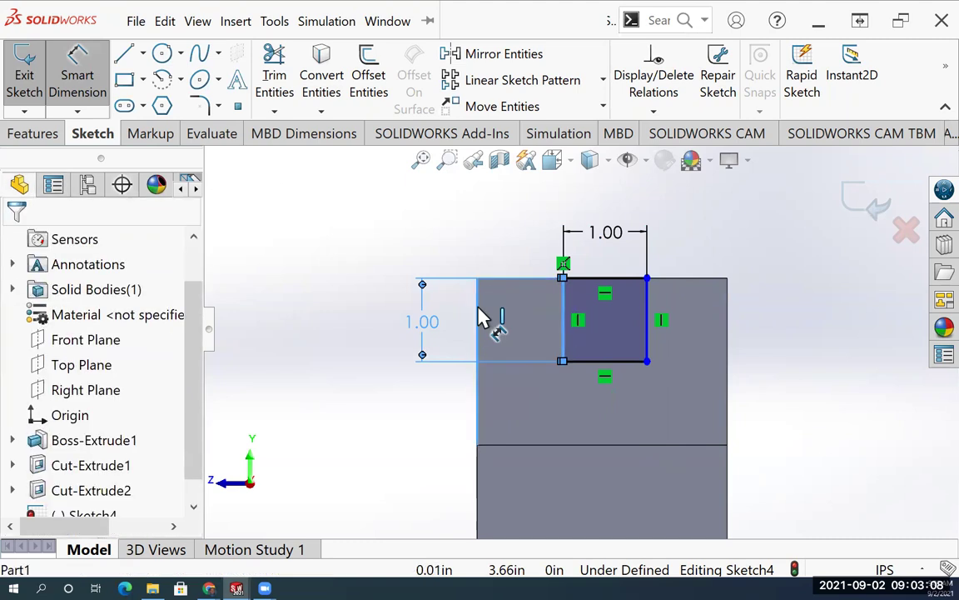
click(521, 242)
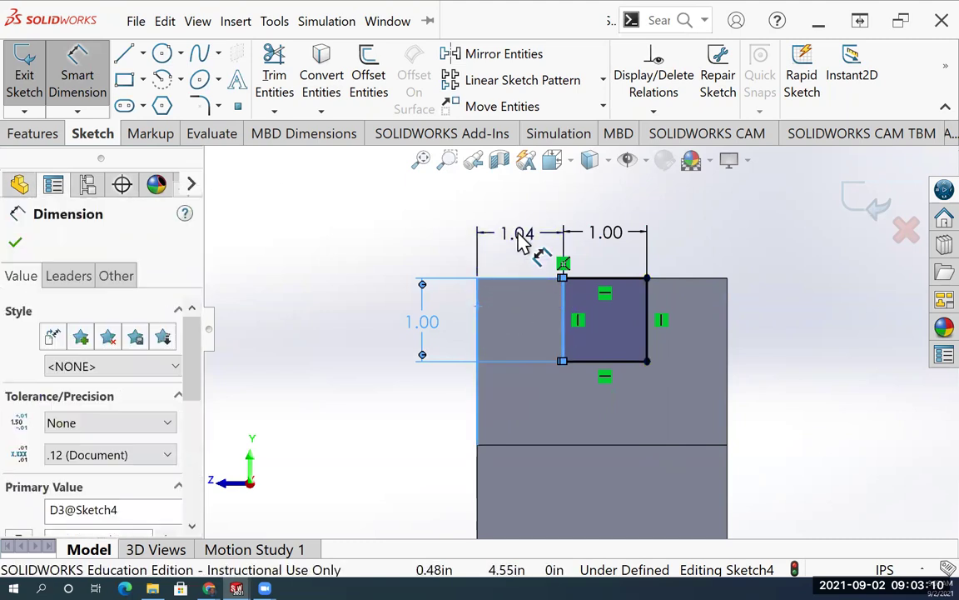
text(1)
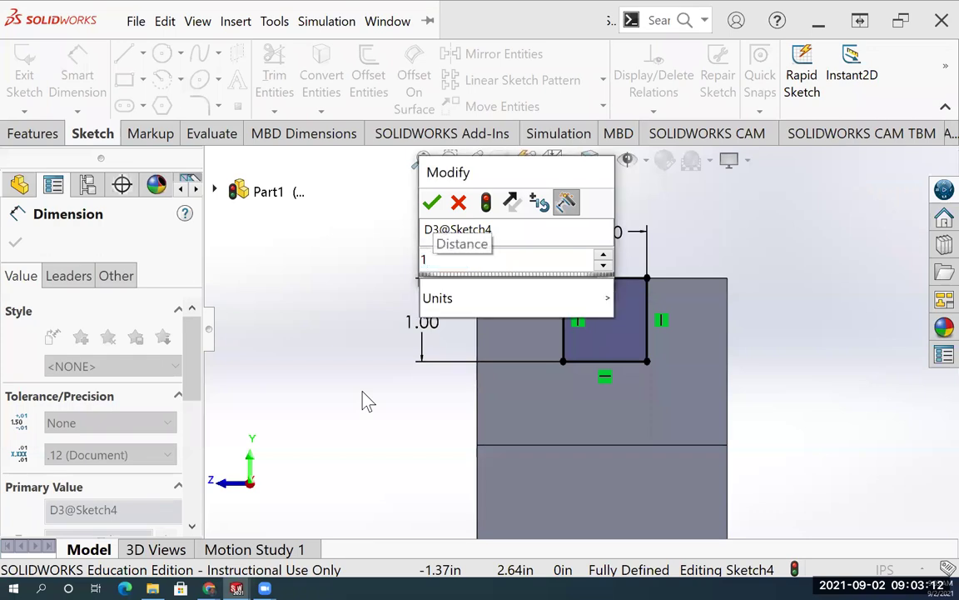
key(Return)
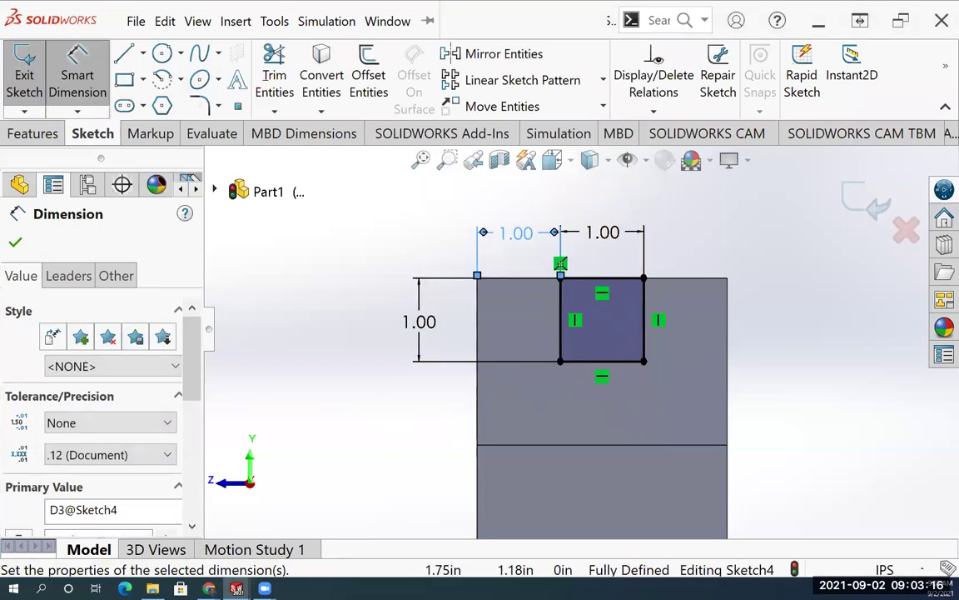
click(16, 241)
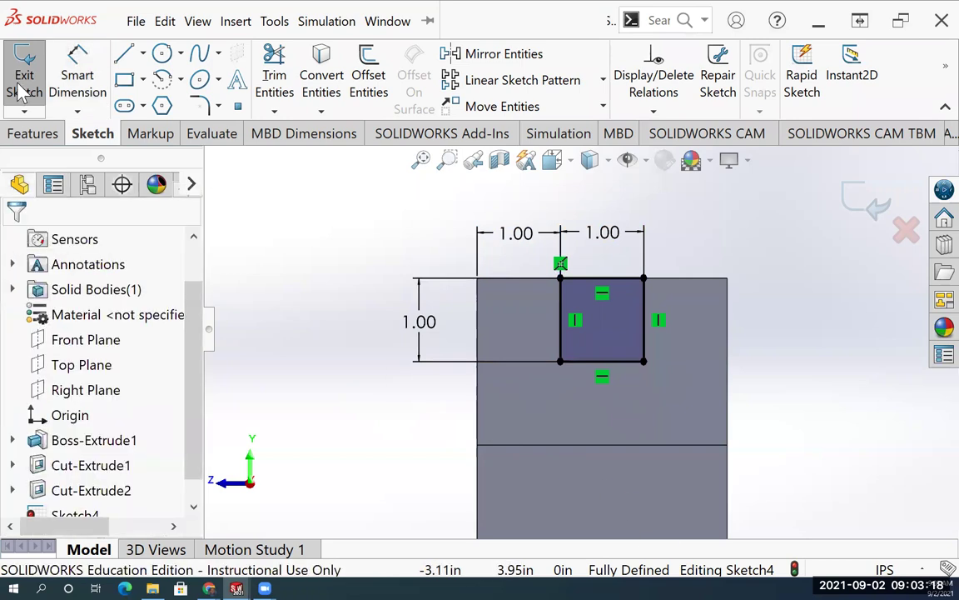
- Exit the sketch and cut the 1.00 square slot Through All
click(24, 83)
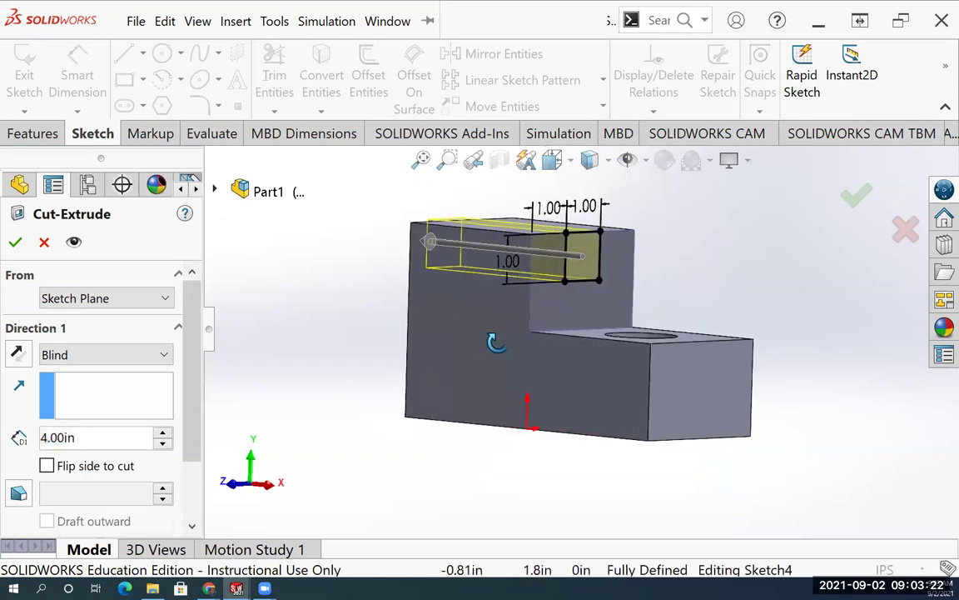
click(84, 355)
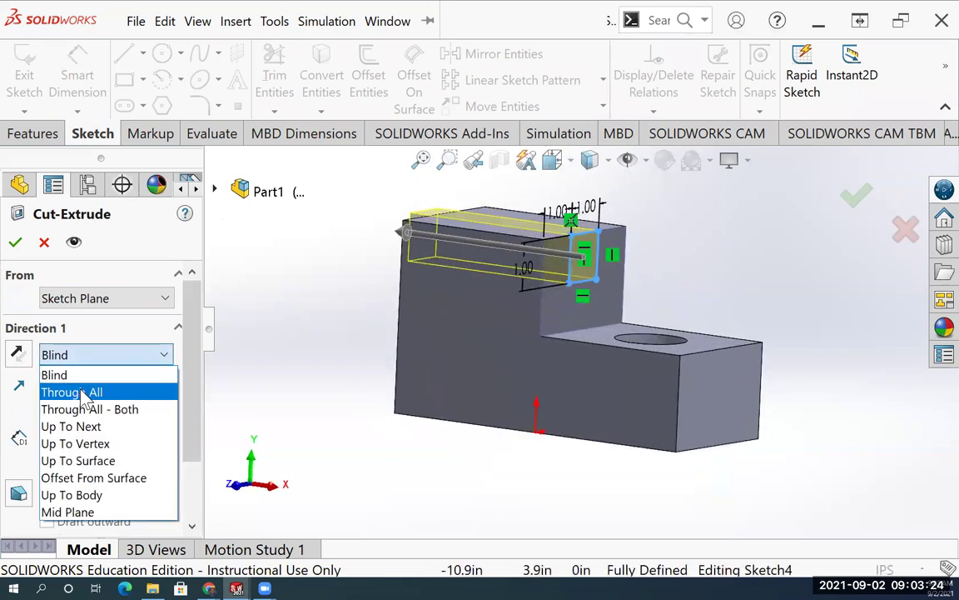
click(81, 392)
click(15, 243)
- Start a new cut sketch on the block's front face, viewed straight on
middle_drag(382, 414, 533, 394)
click(565, 393)
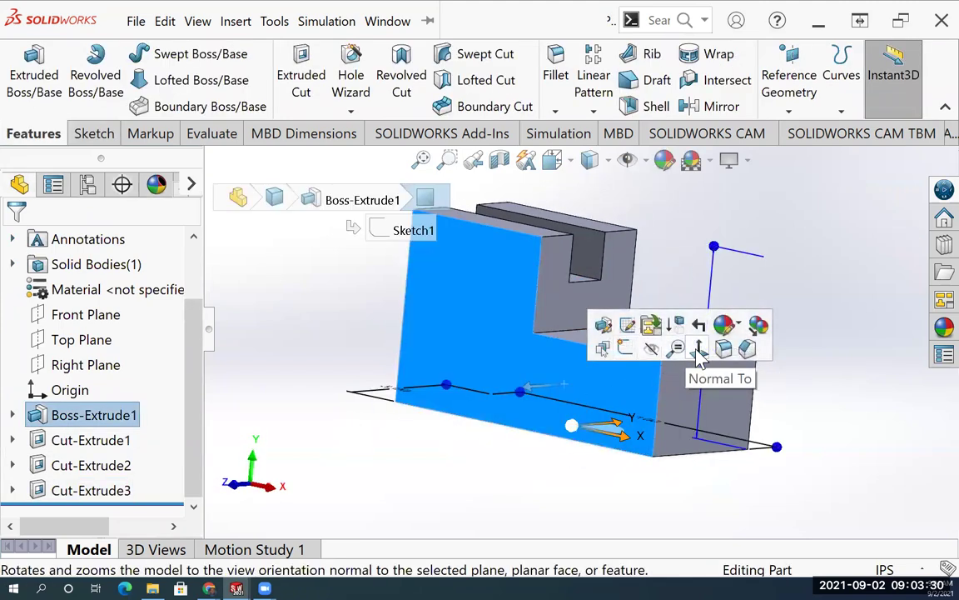
click(640, 351)
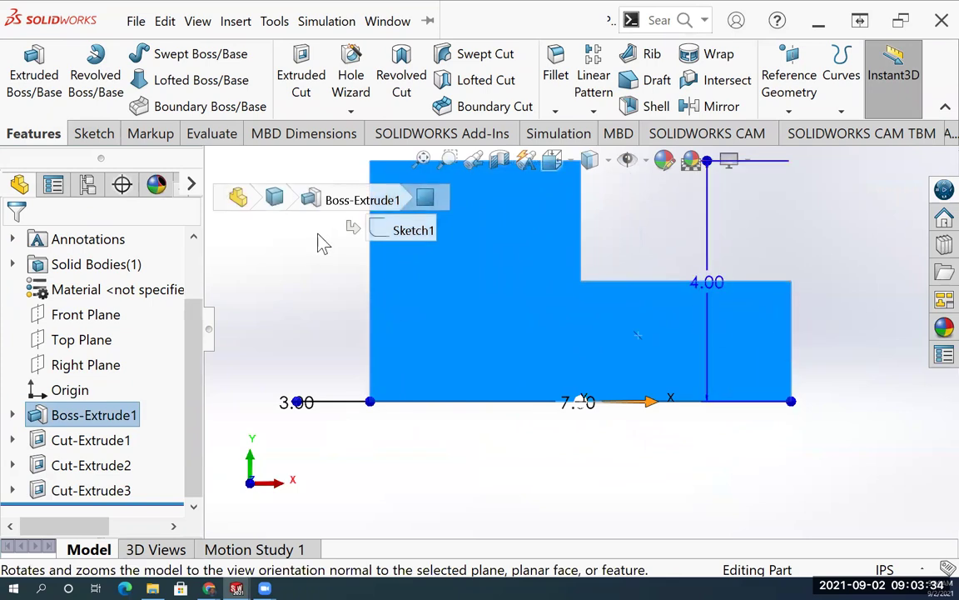
click(302, 81)
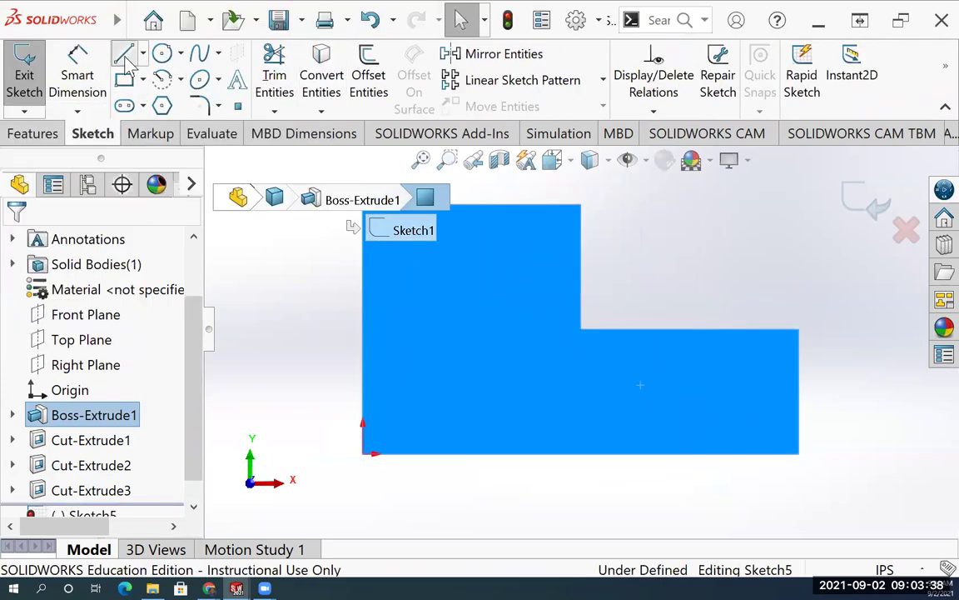
- Draw a corner triangle with lines at the lower step's top outer corner
click(123, 58)
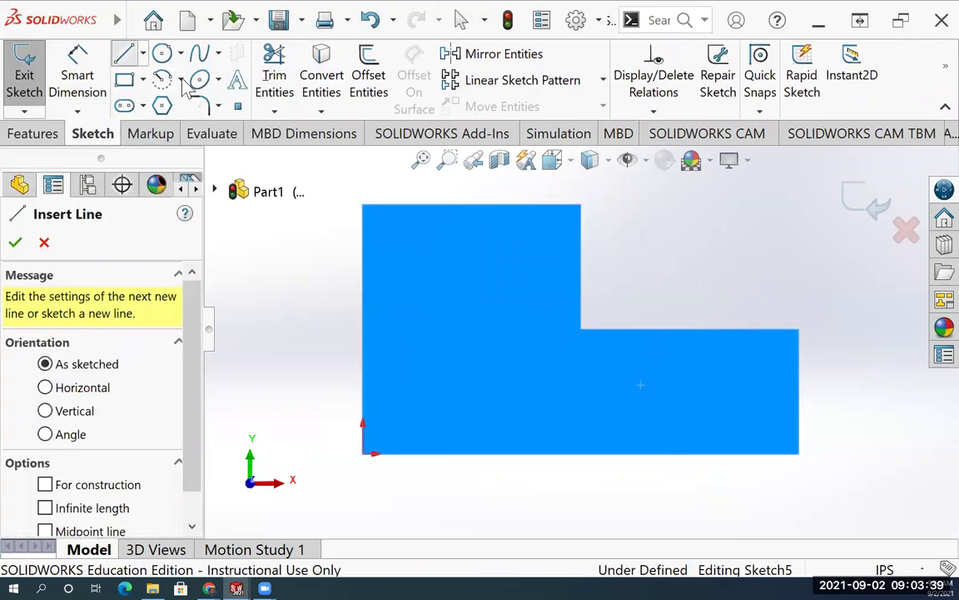
click(798, 331)
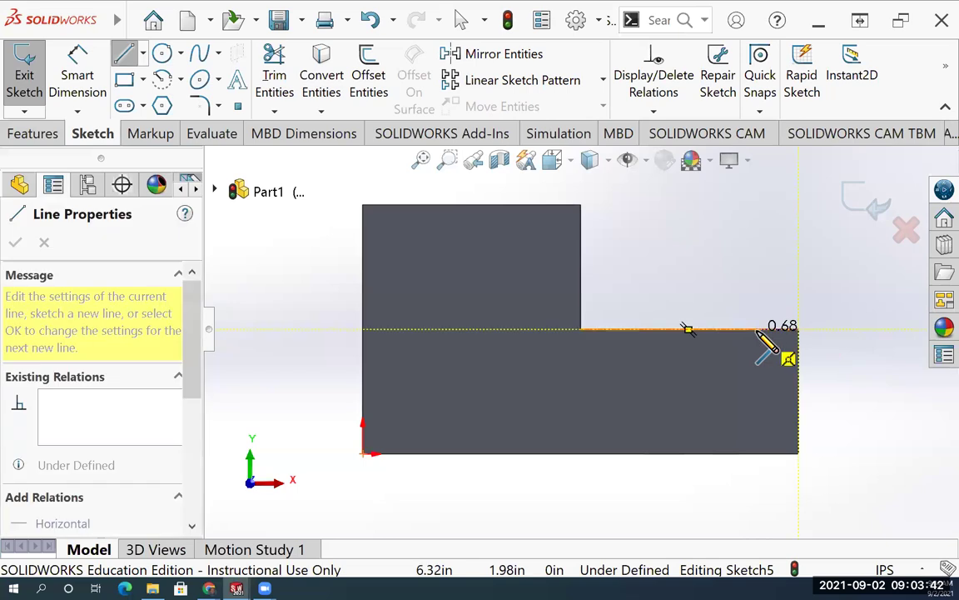
click(756, 330)
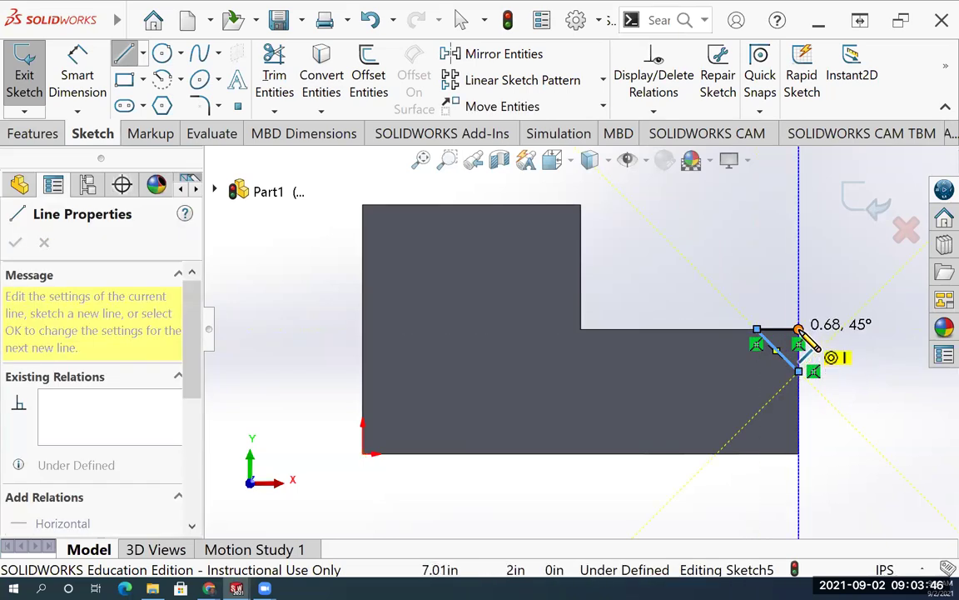
click(798, 372)
key(z)
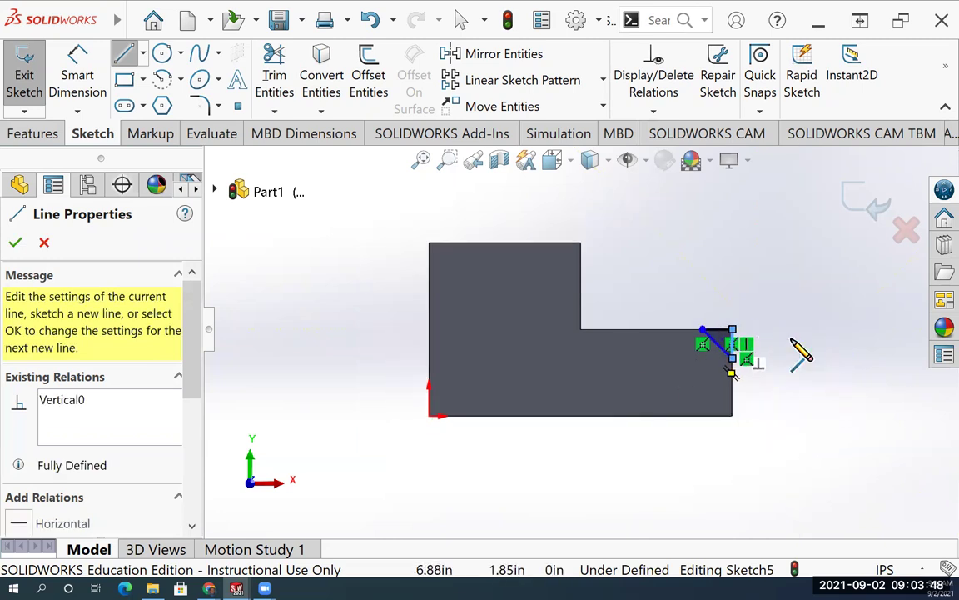
key(shift+z)
scroll(836, 310, down, 5)
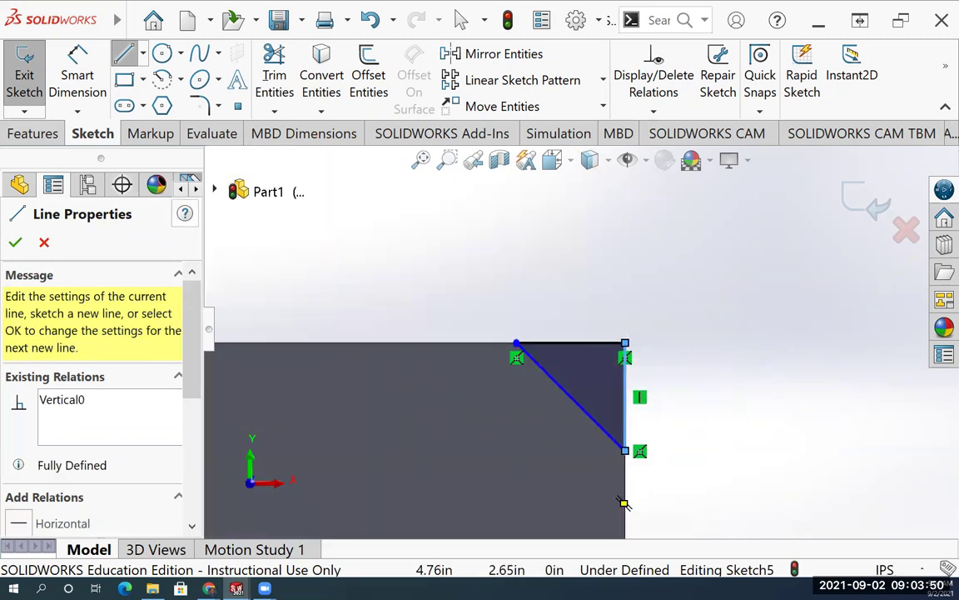
- Dimension the triangle's vertical and top edges to .75 each, then exit the sketch
click(76, 80)
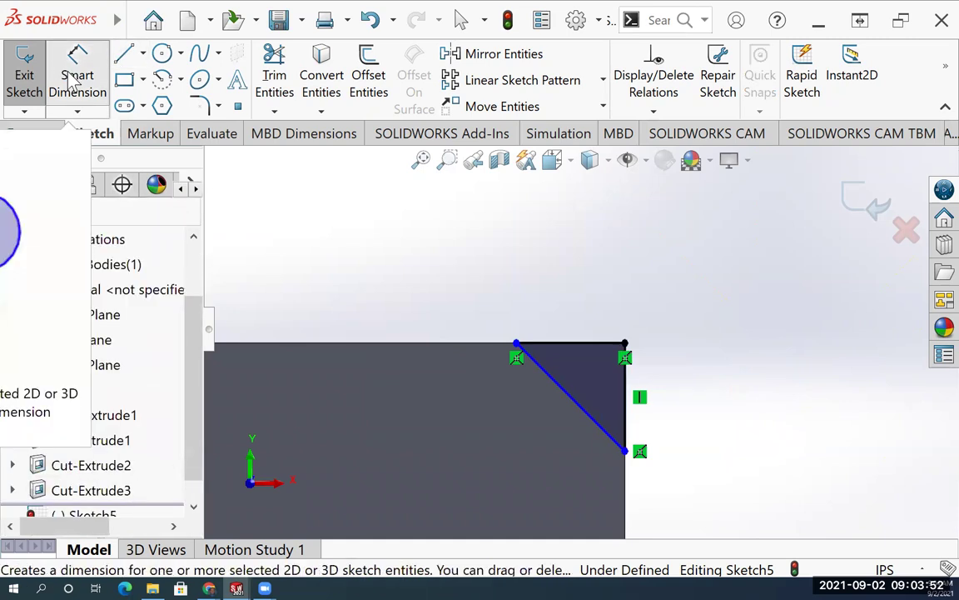
click(629, 420)
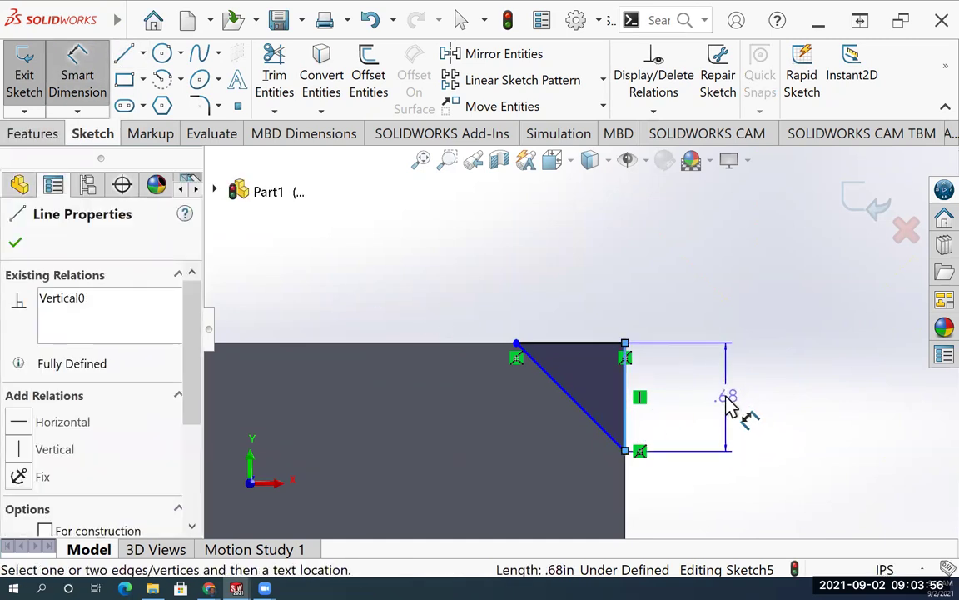
click(730, 406)
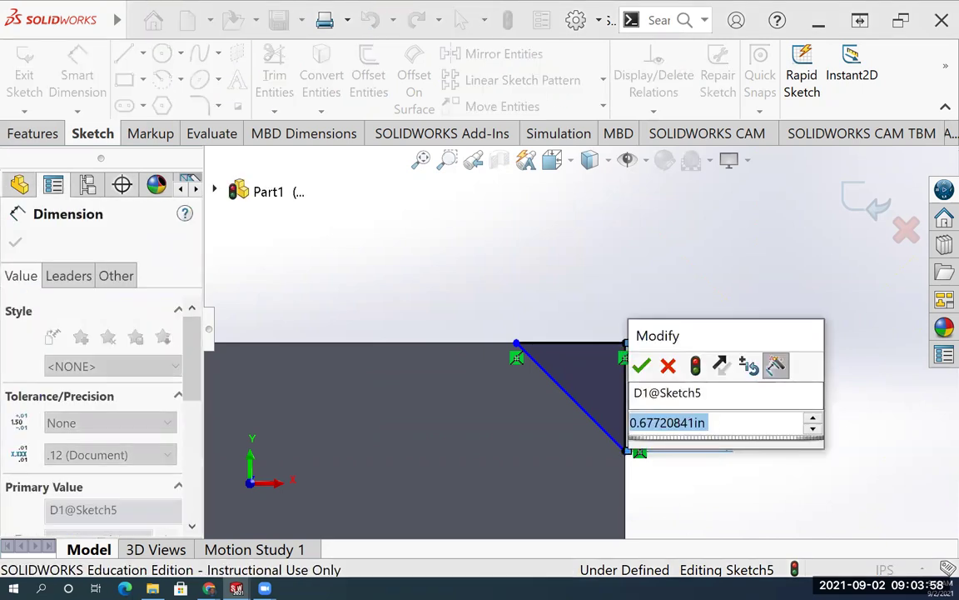
text(.75)
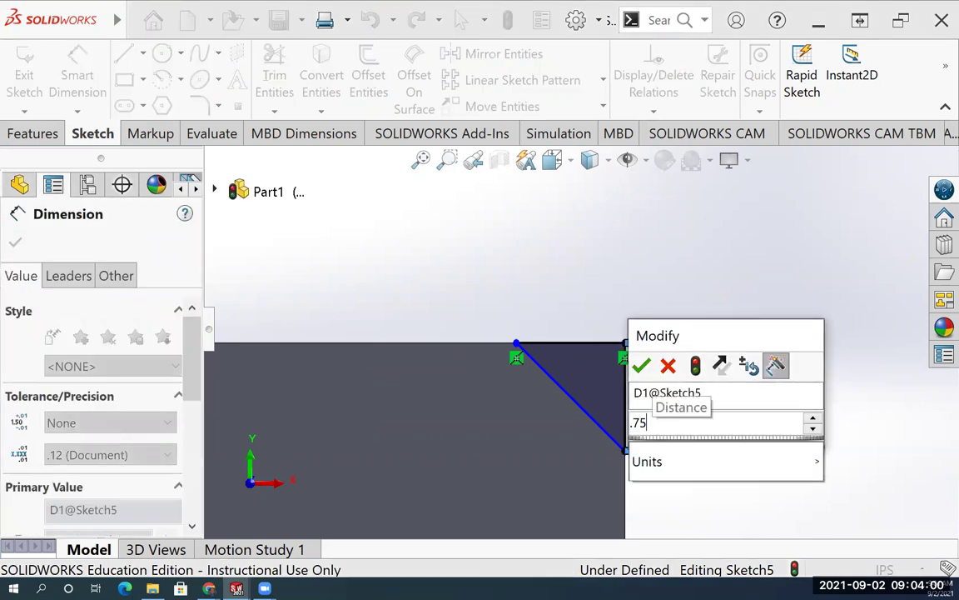
key(Return)
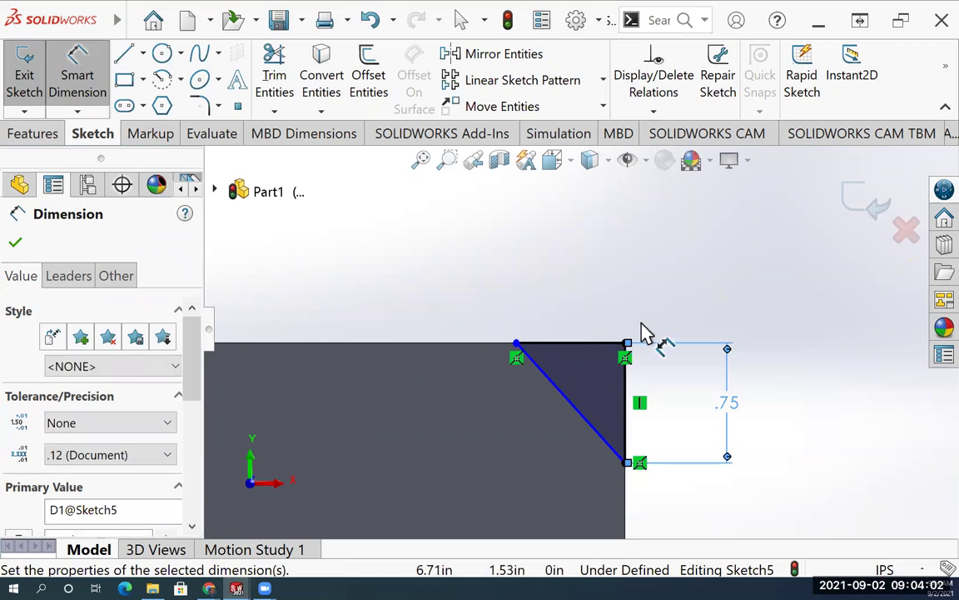
click(584, 343)
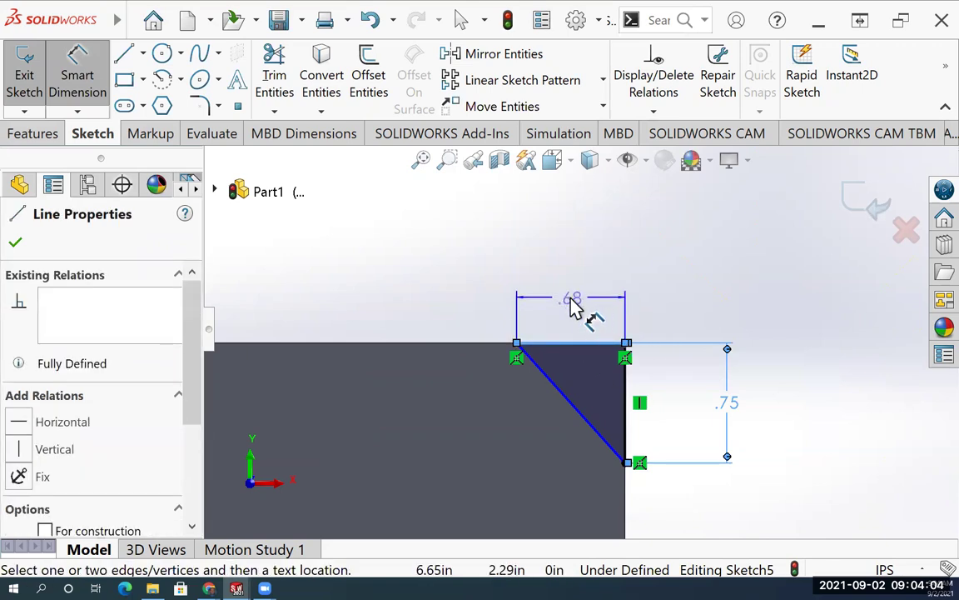
click(582, 315)
text(.75)
key(Return)
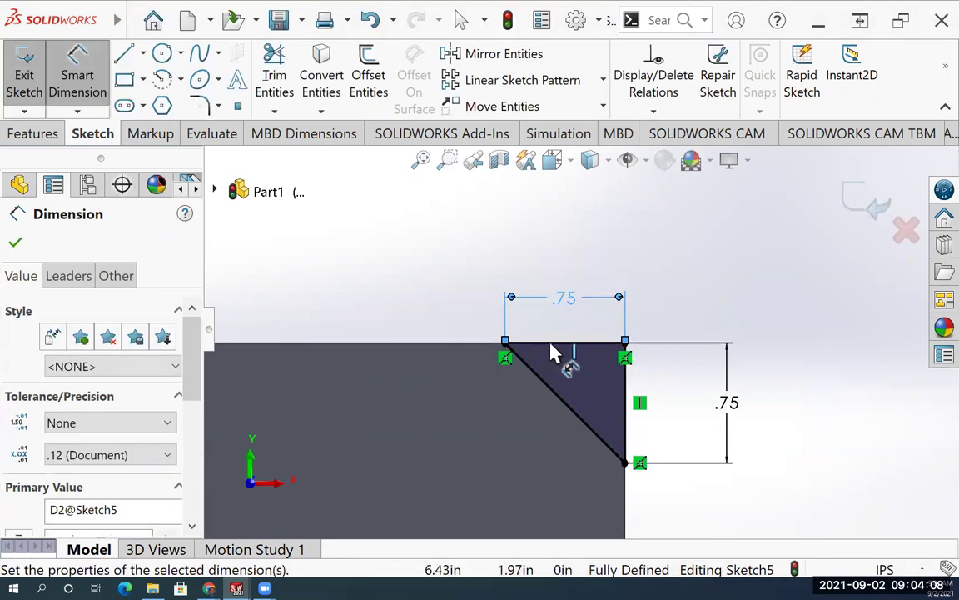
mouse_move(383, 458)
middle_down()
mouse_move(383, 473)
mouse_move(385, 442)
mouse_move(367, 428)
middle_up()
key(d)
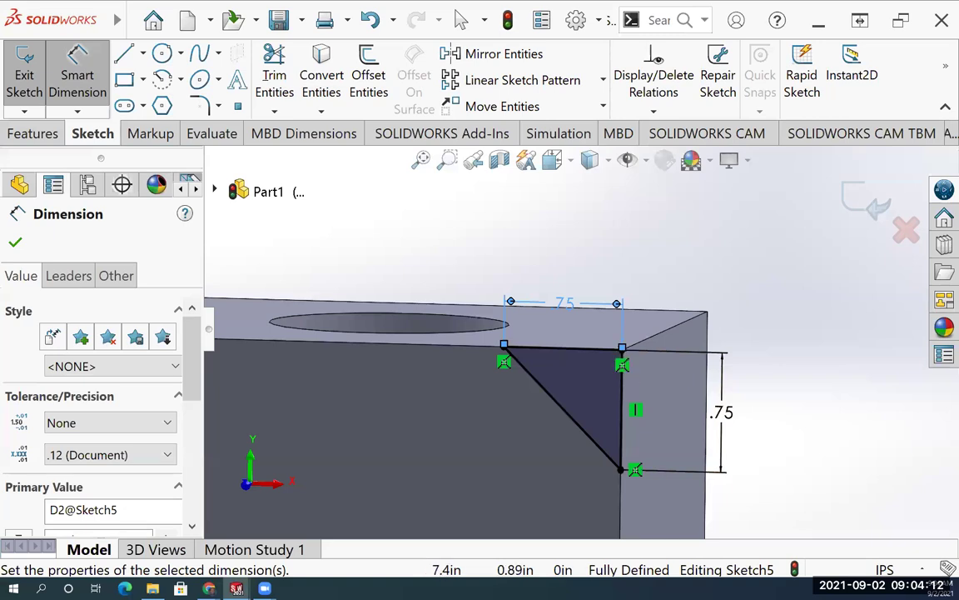
click(16, 246)
click(20, 68)
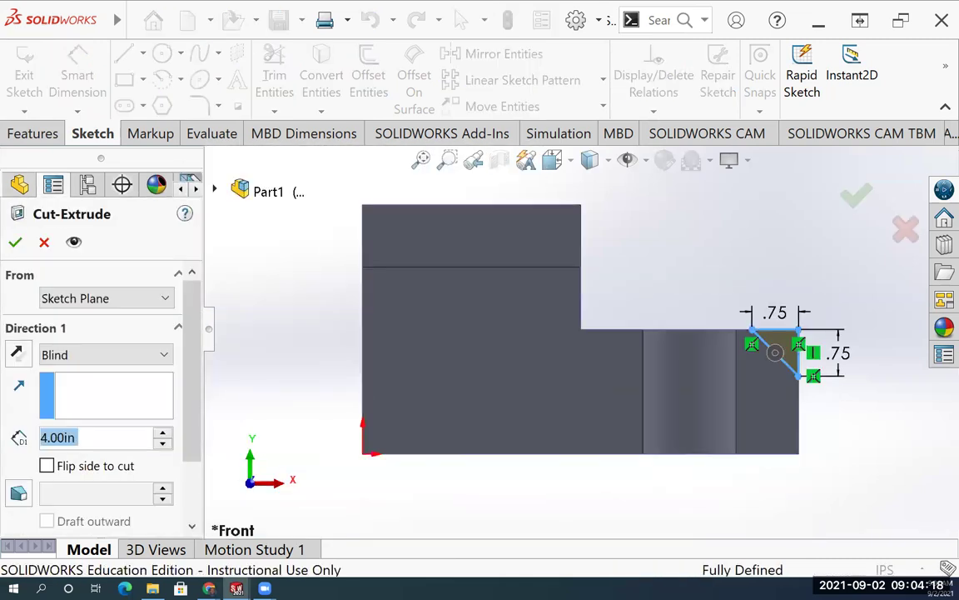
- Cut the 0.75 triangle Through All to chamfer the lower step's outer corner
click(98, 360)
click(73, 392)
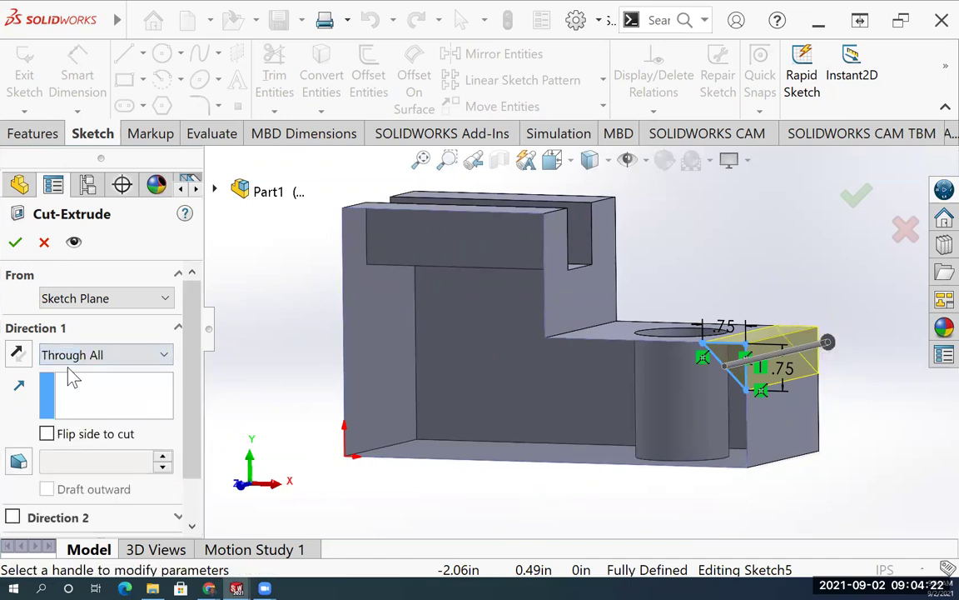
click(14, 243)
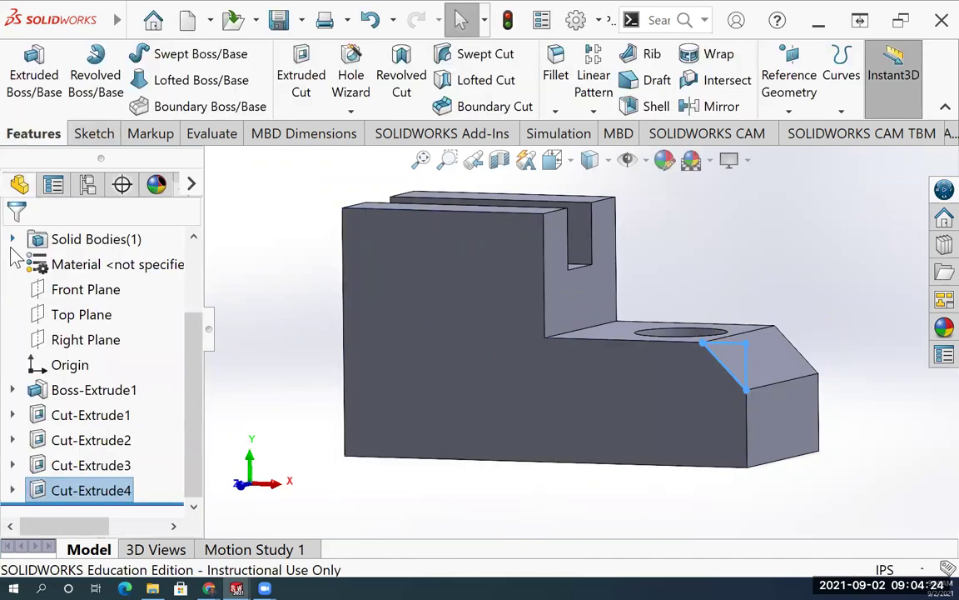
middle_drag(572, 386, 562, 359)
scroll(562, 360, up, 3)
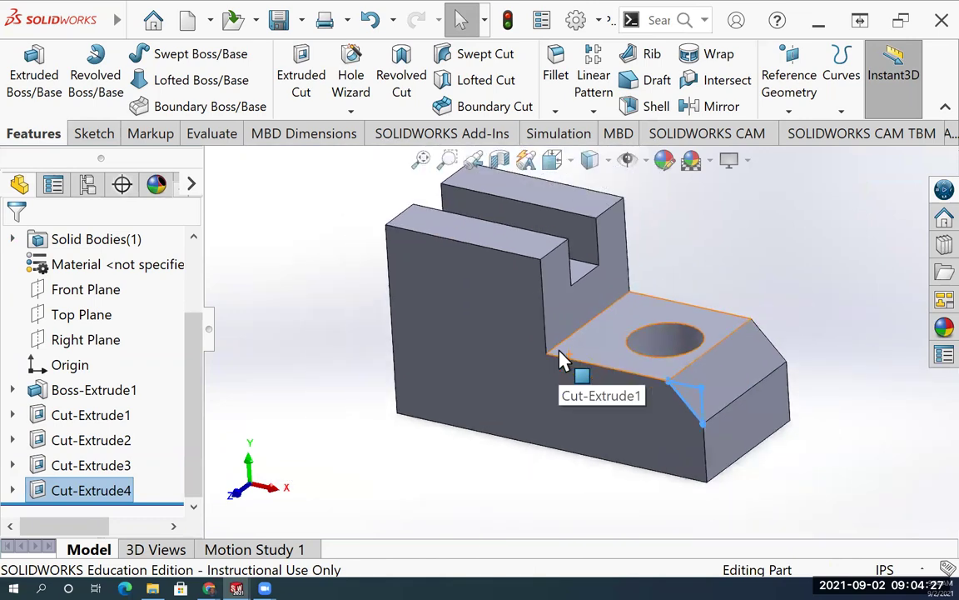
- Save the part with Save As under the file name SOLID 1 in ADV ARCH
click(135, 21)
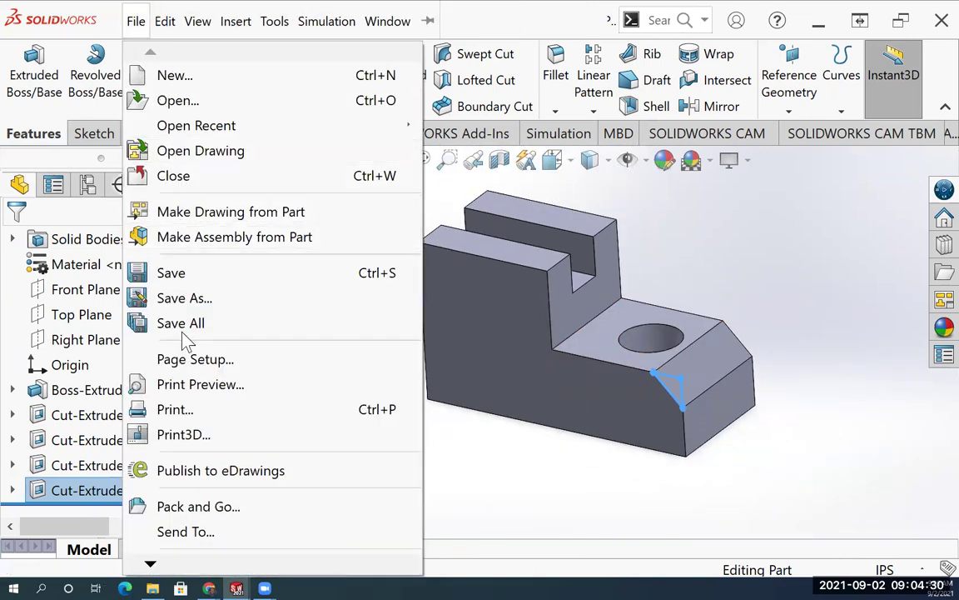
click(189, 300)
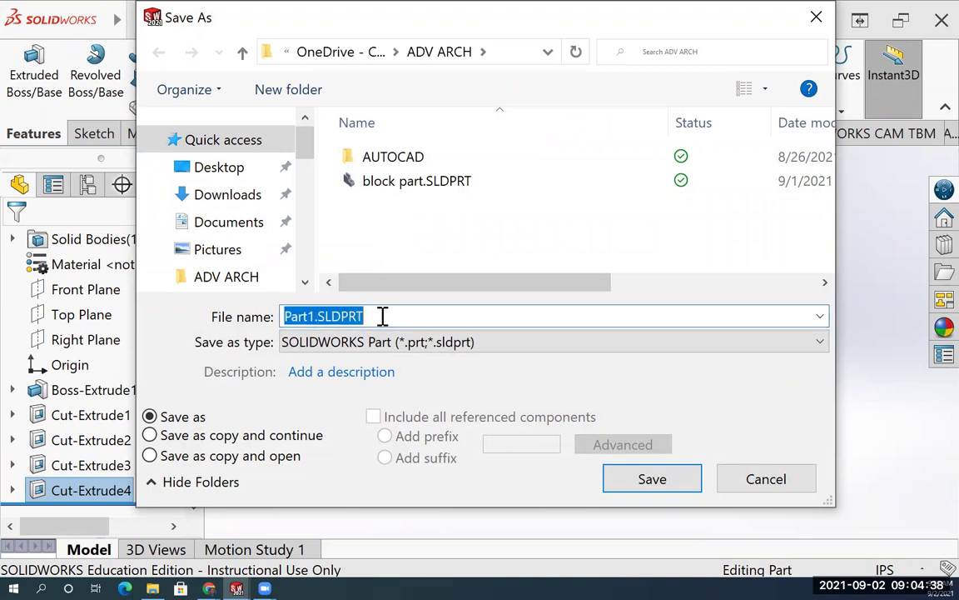
text(SOLID 1)
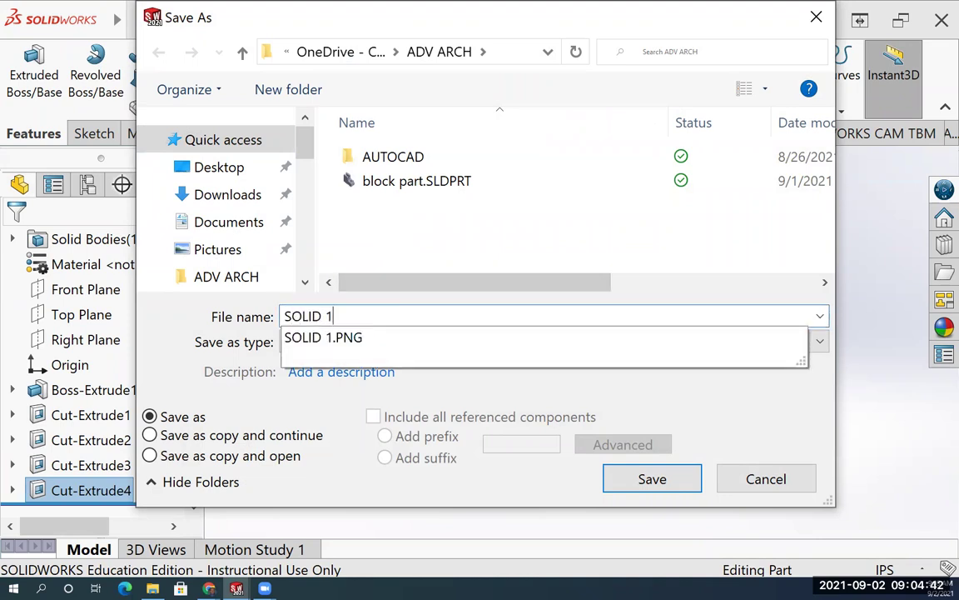
key(Return)
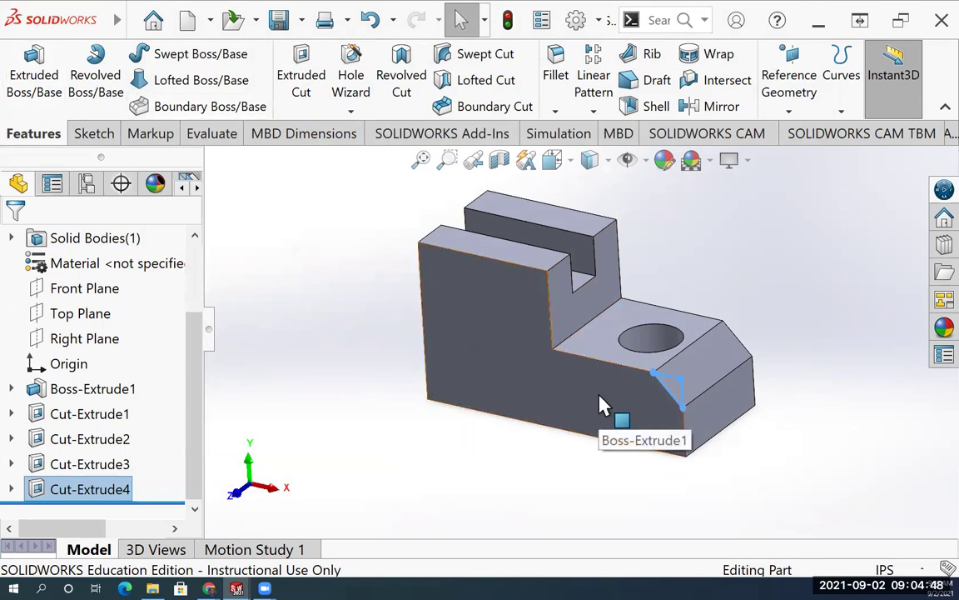
- Create a new drawing document
click(190, 29)
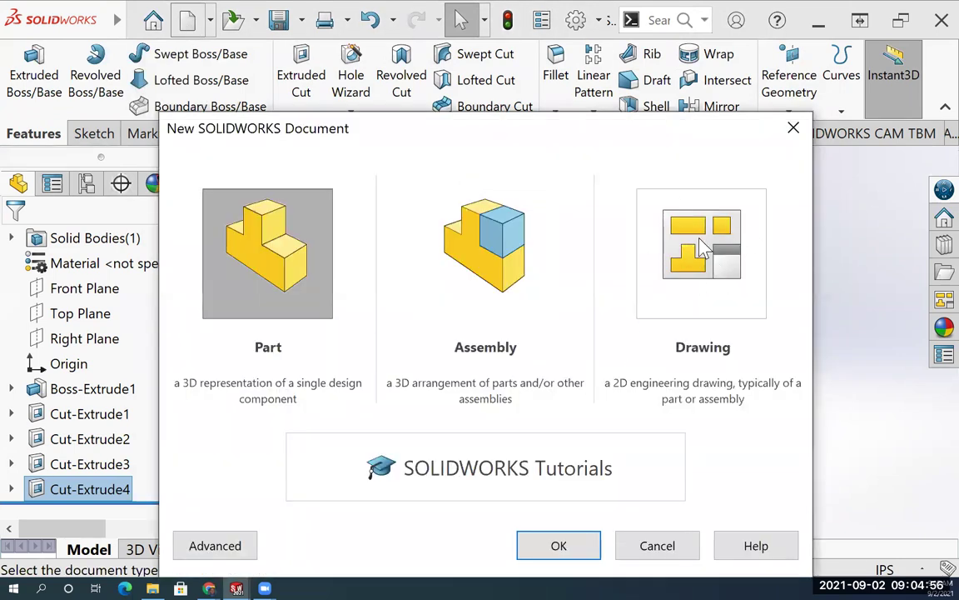
click(700, 241)
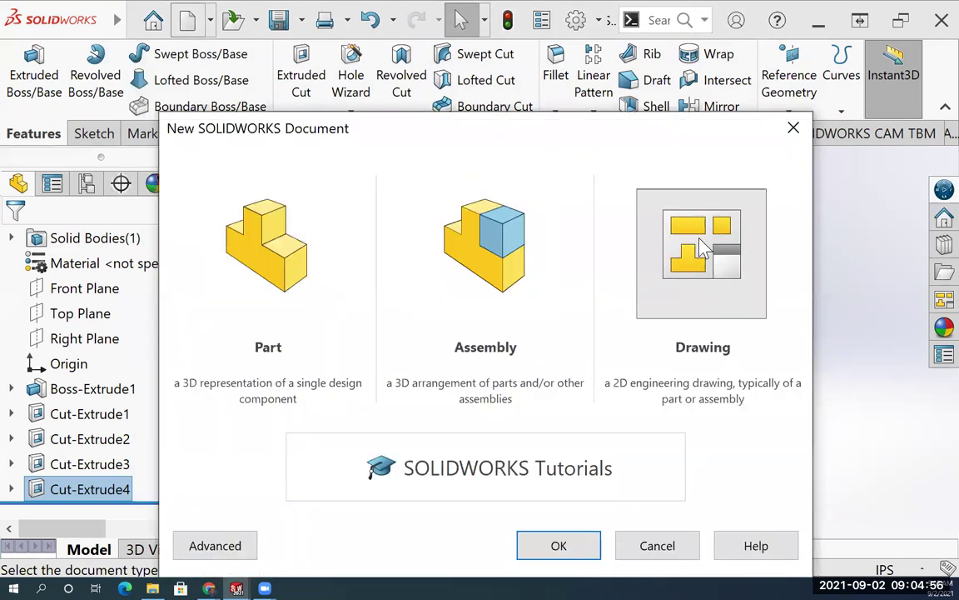
click(566, 545)
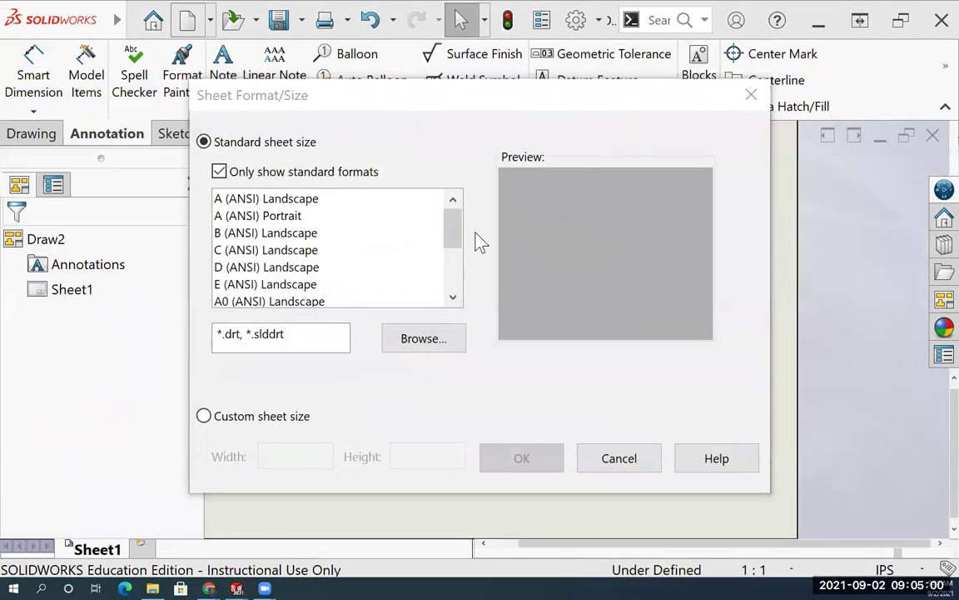
- Load the a4 - landscape sheet format and accept it for the drawing
drag(456, 243, 458, 312)
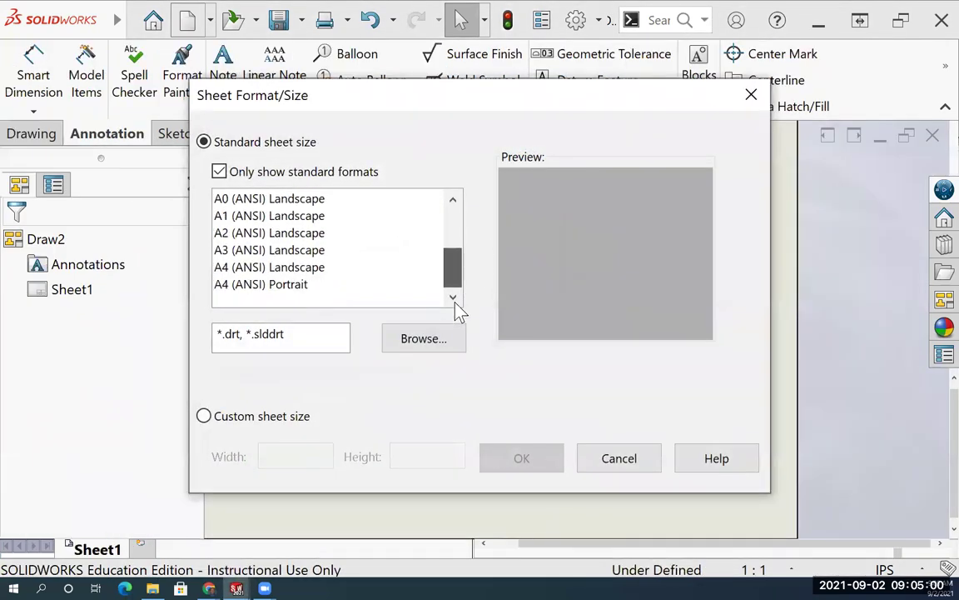
click(421, 341)
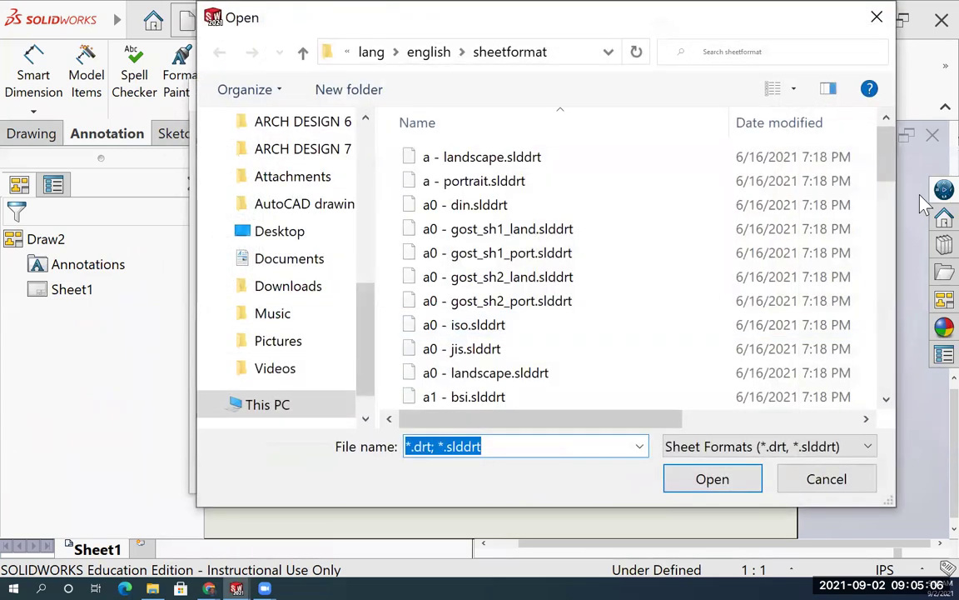
drag(893, 178, 891, 382)
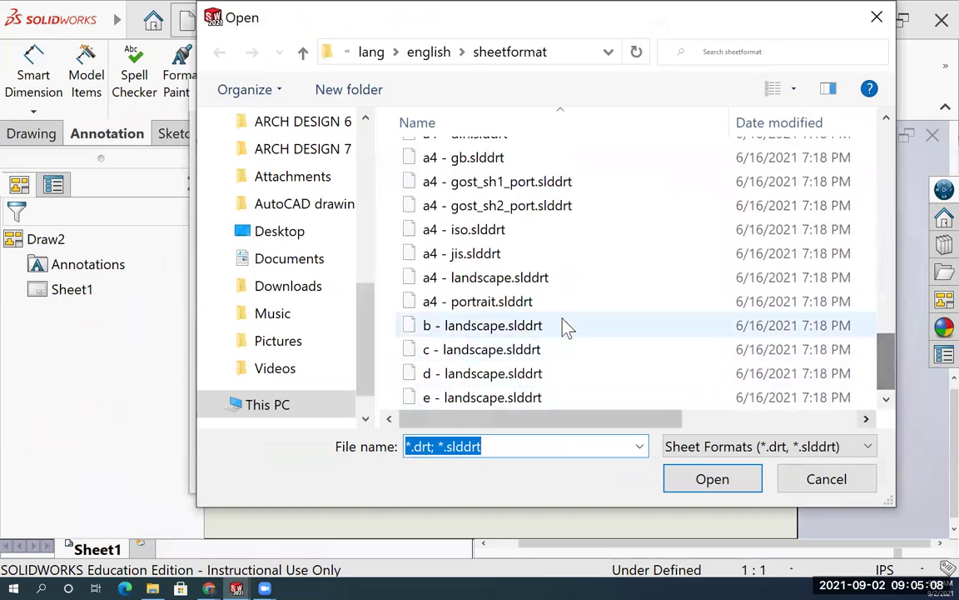
click(487, 279)
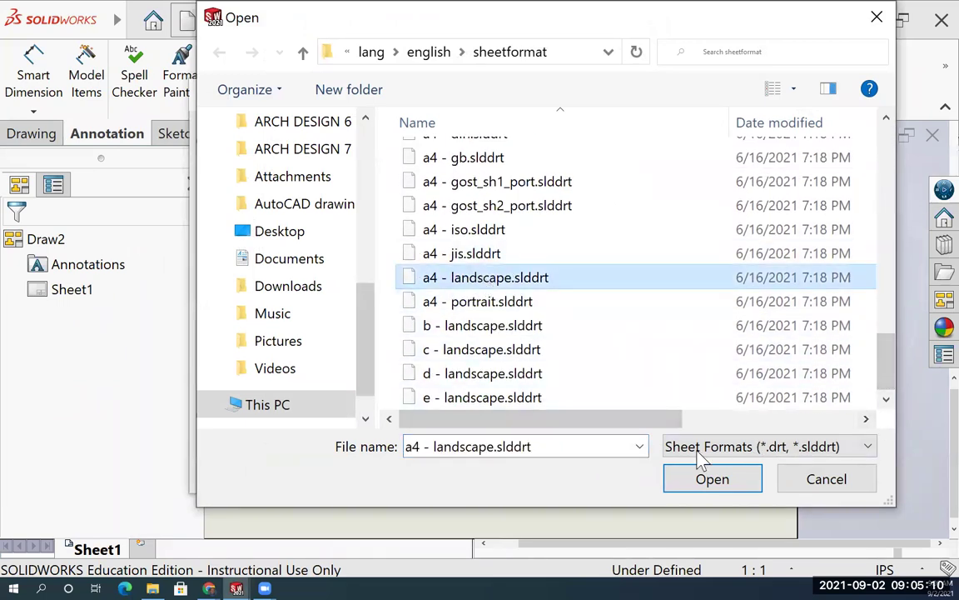
click(706, 481)
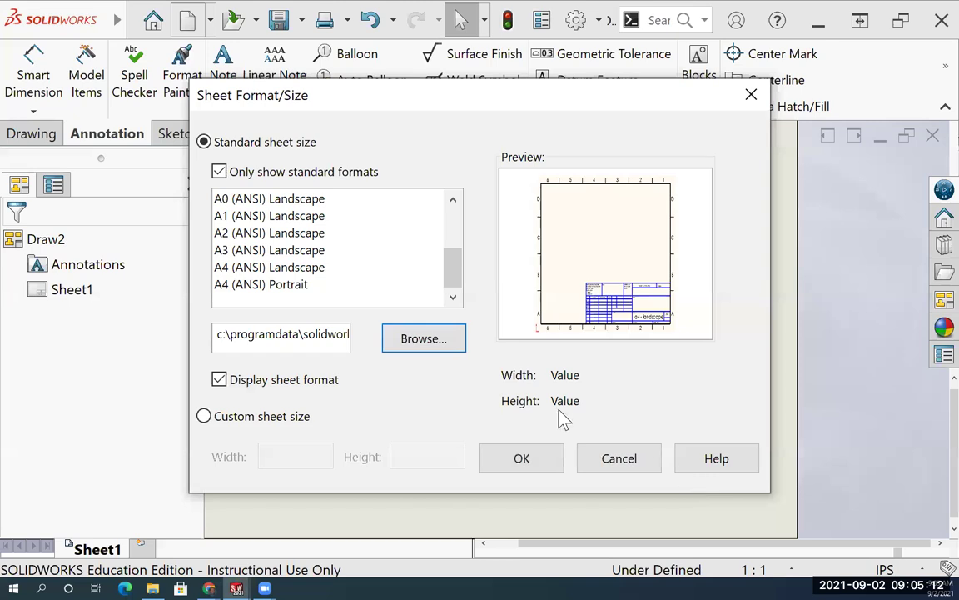
click(520, 459)
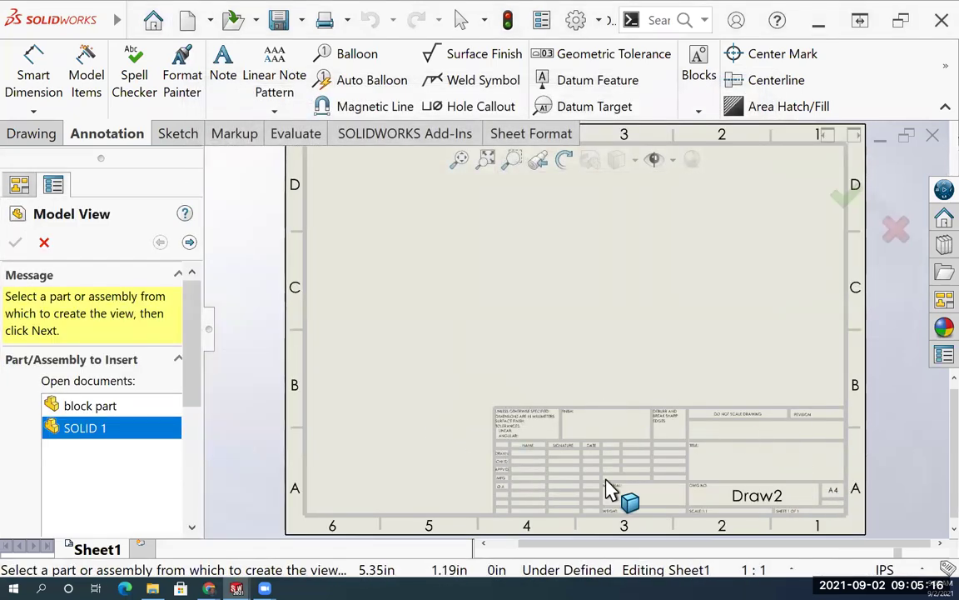
- Place front, top, right and isometric views of SOLID 1 on the sheet
double_click(81, 439)
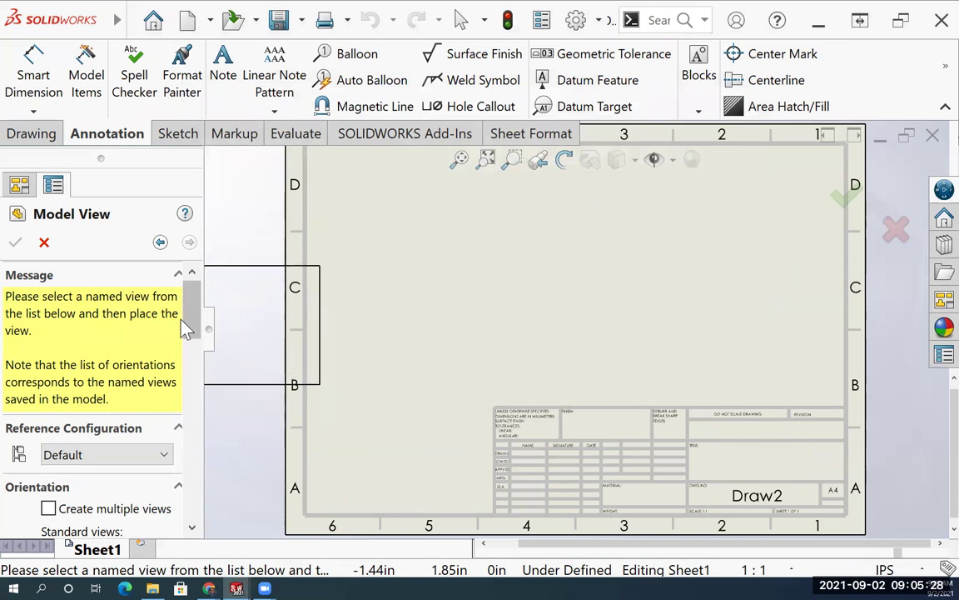
drag(188, 327, 192, 380)
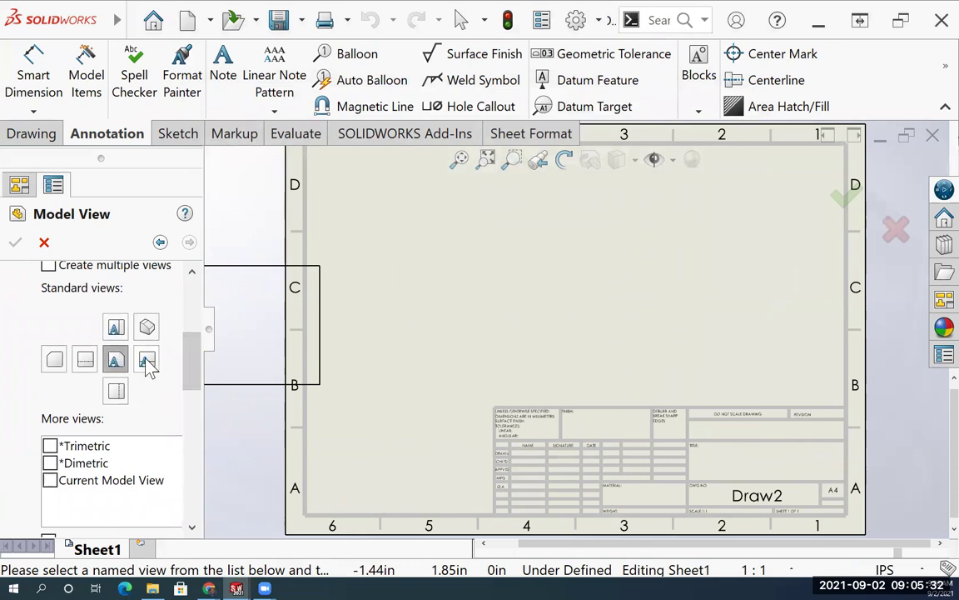
click(116, 359)
click(449, 339)
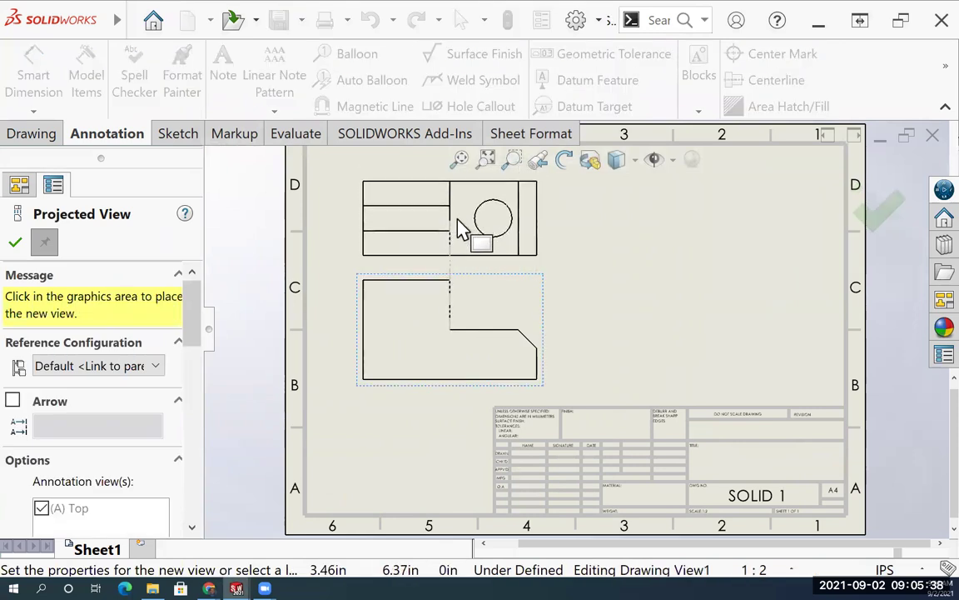
click(463, 222)
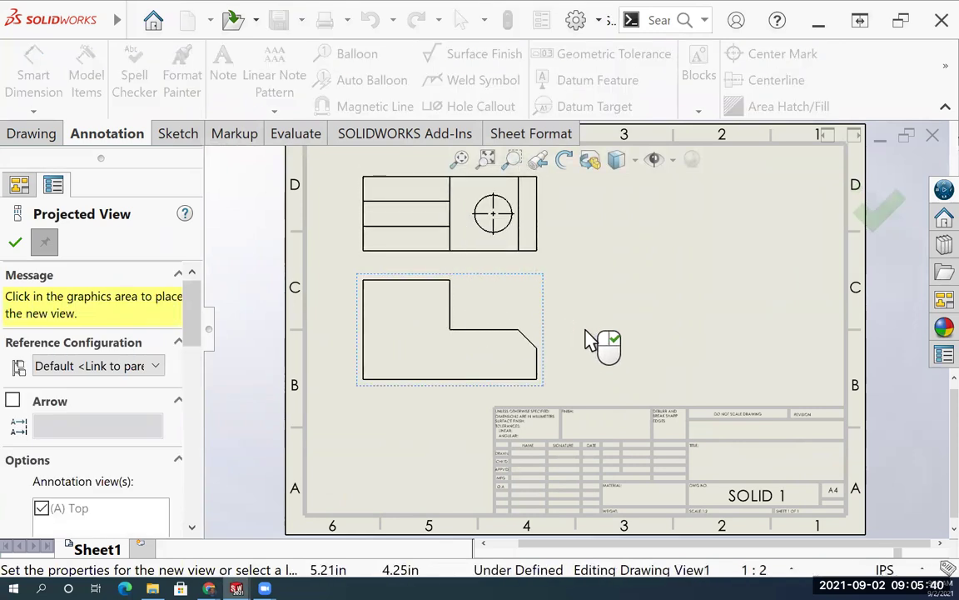
click(638, 341)
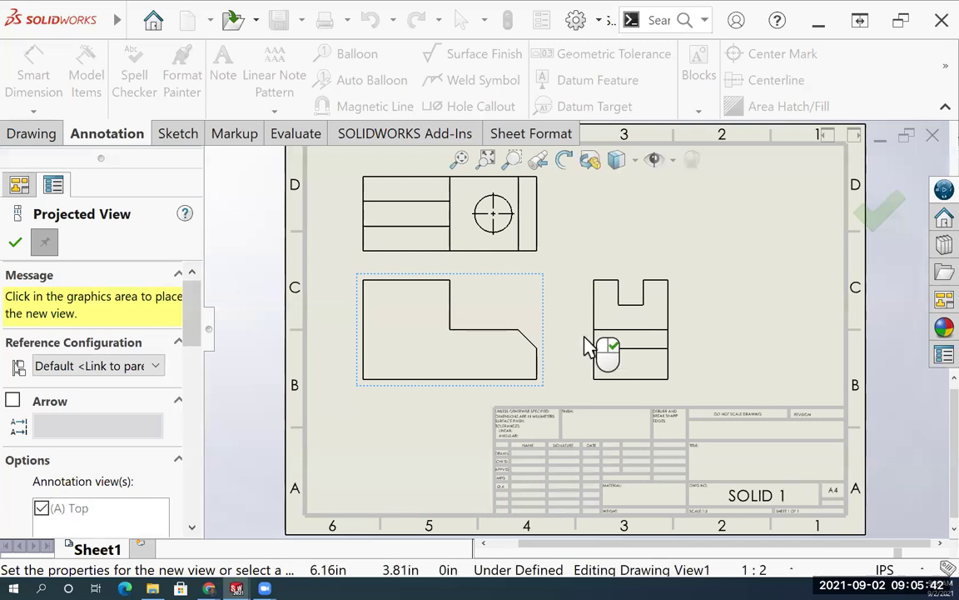
click(678, 215)
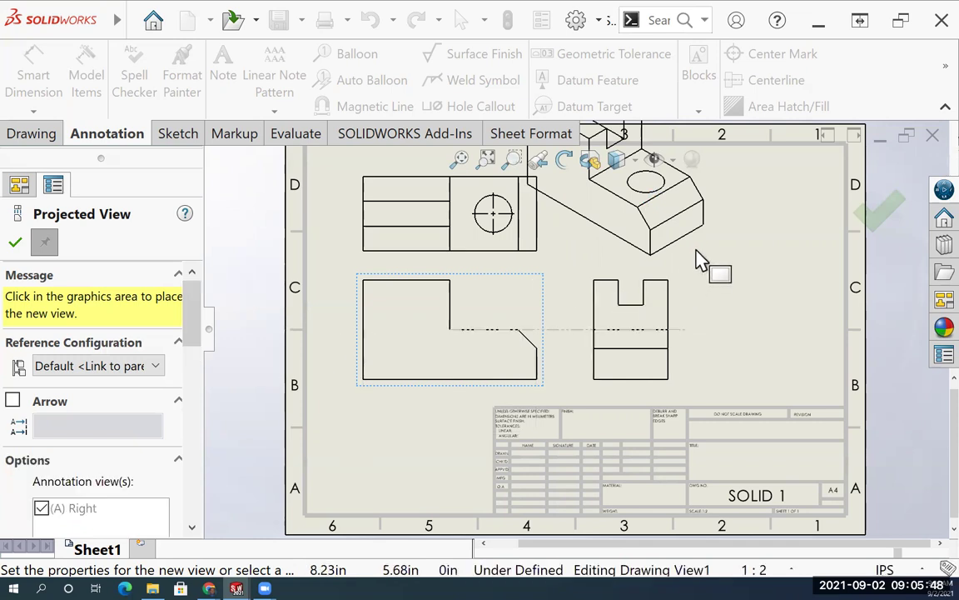
click(15, 244)
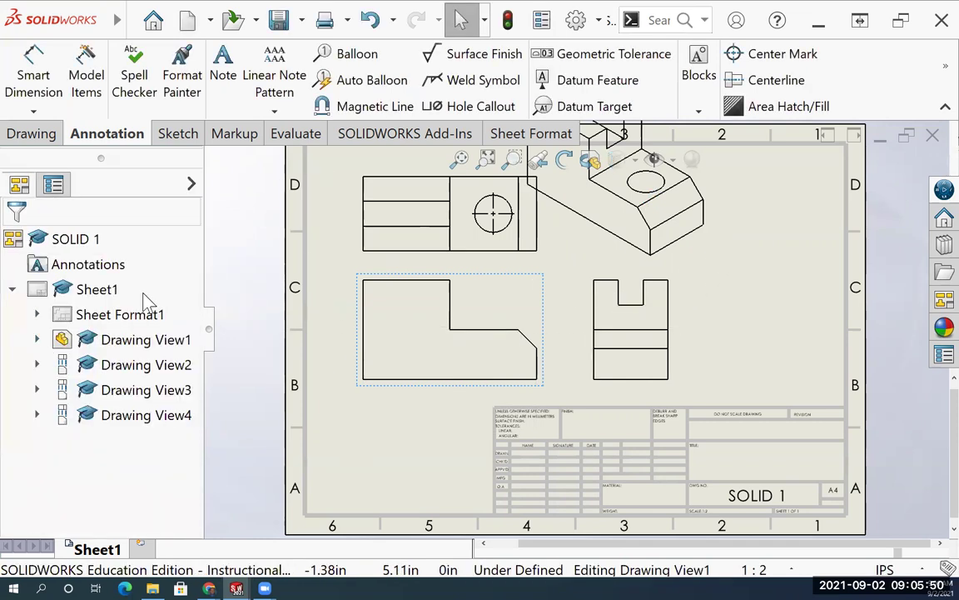
- Move the isometric view top right; set the front view to Hidden Lines Visible at custom scale 1:3
mouse_move(699, 268)
mouse_down()
mouse_move(825, 317)
mouse_move(828, 350)
mouse_up()
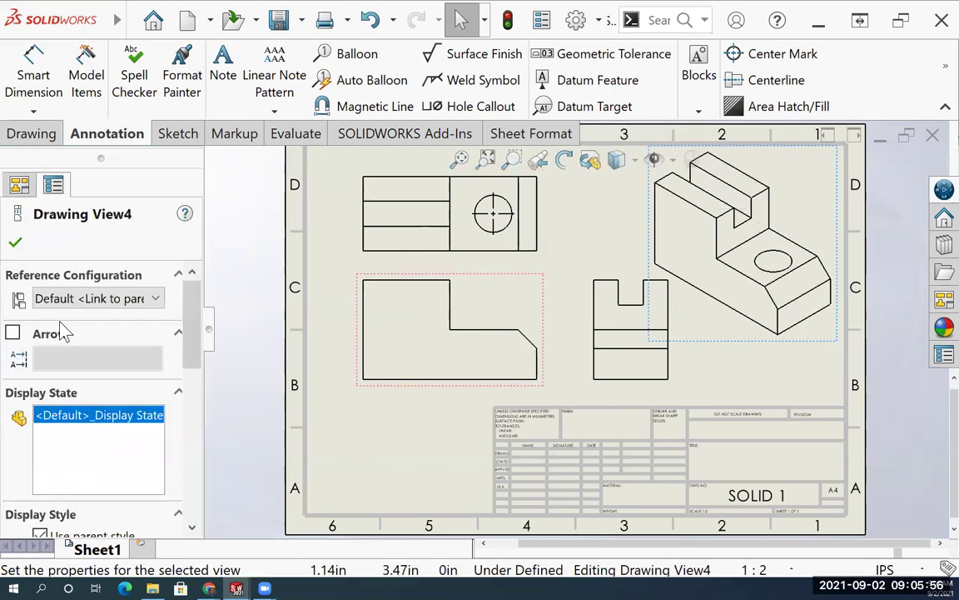
click(439, 385)
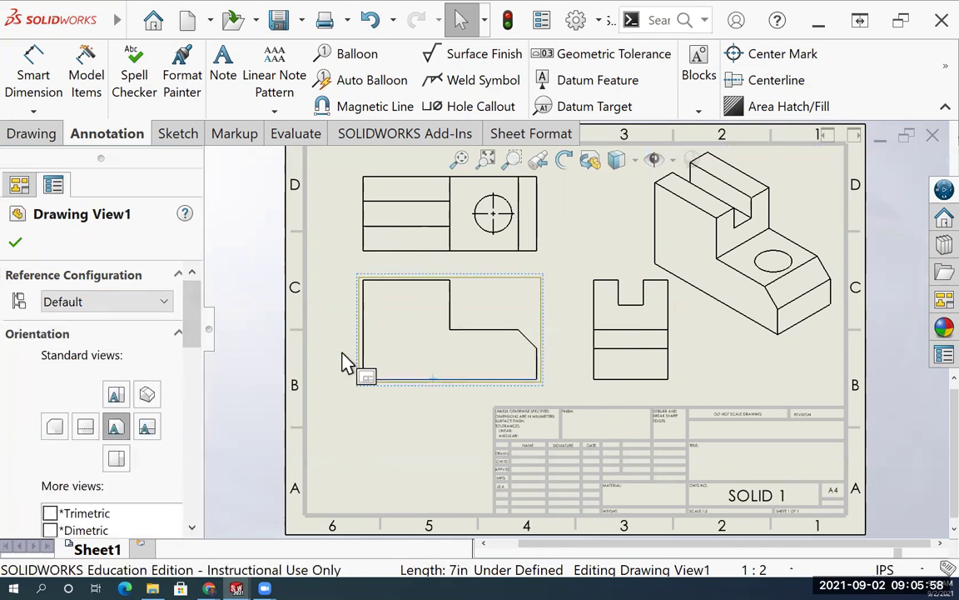
drag(193, 336, 200, 457)
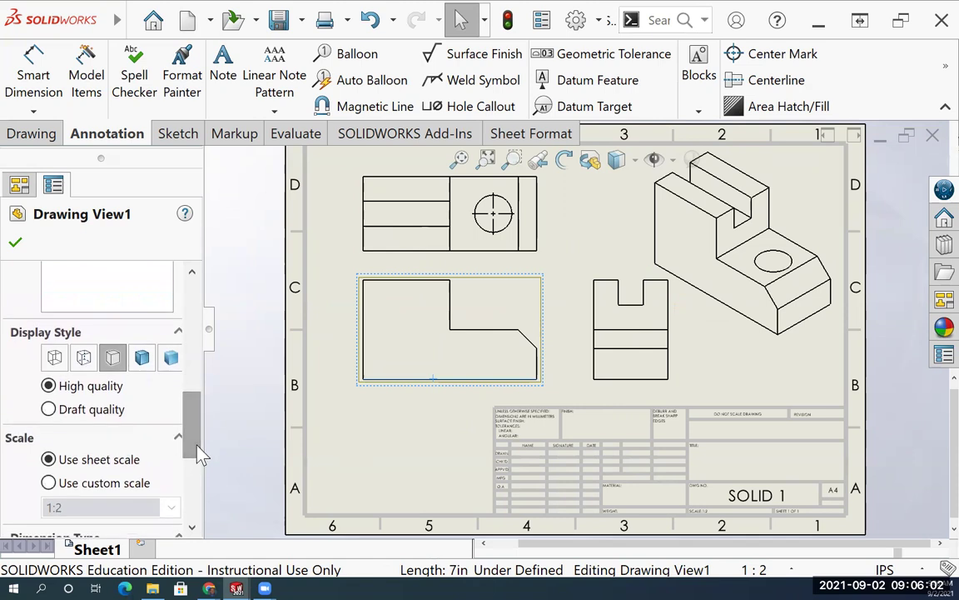
click(83, 358)
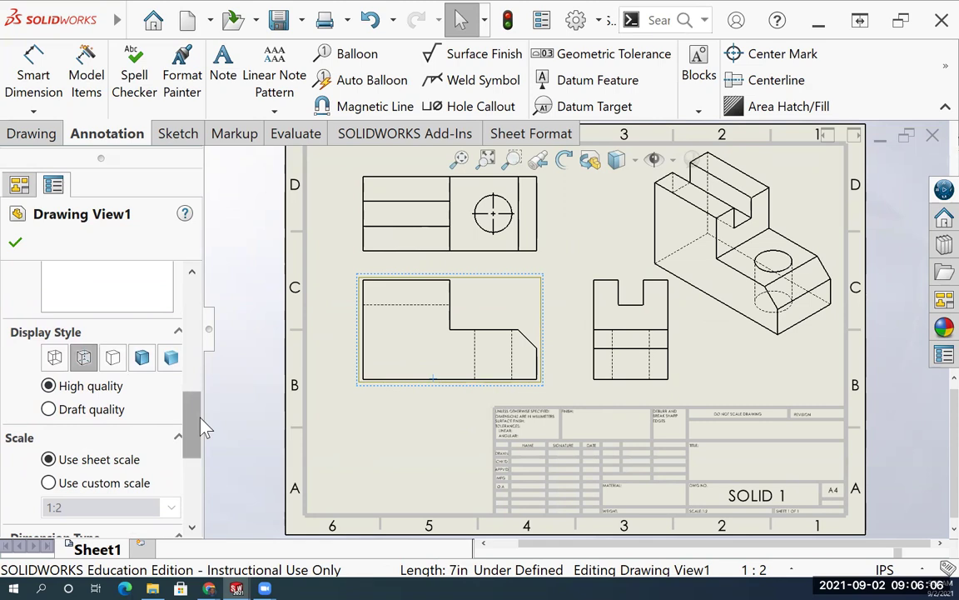
drag(198, 421, 198, 451)
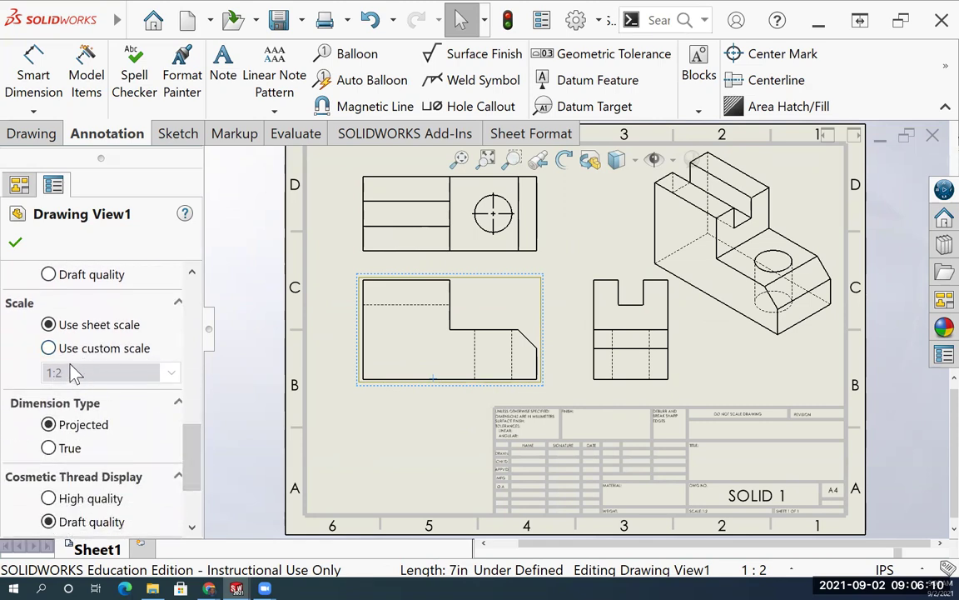
click(48, 348)
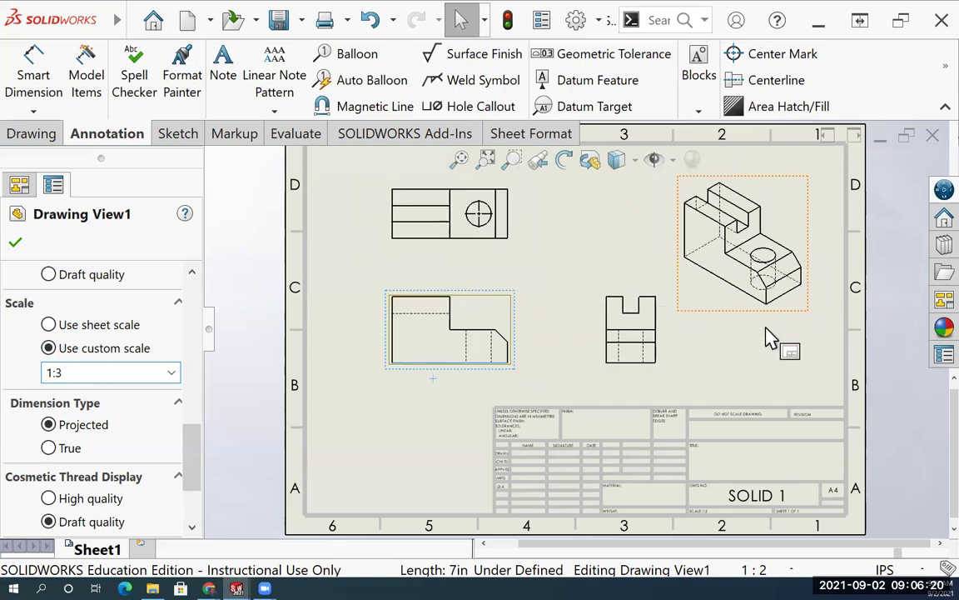
- Make the isometric view Shaded With Edges
click(800, 270)
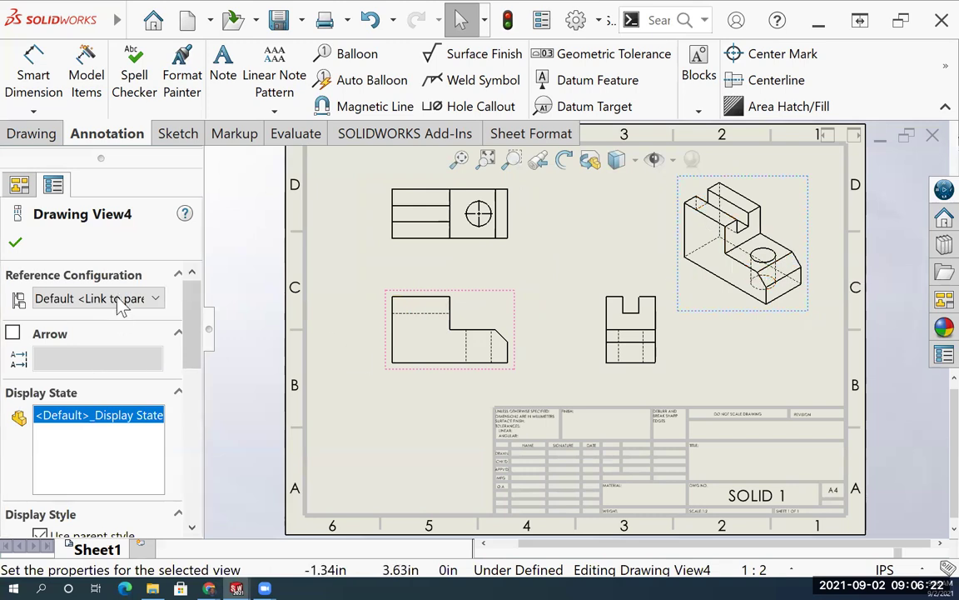
drag(199, 337, 197, 392)
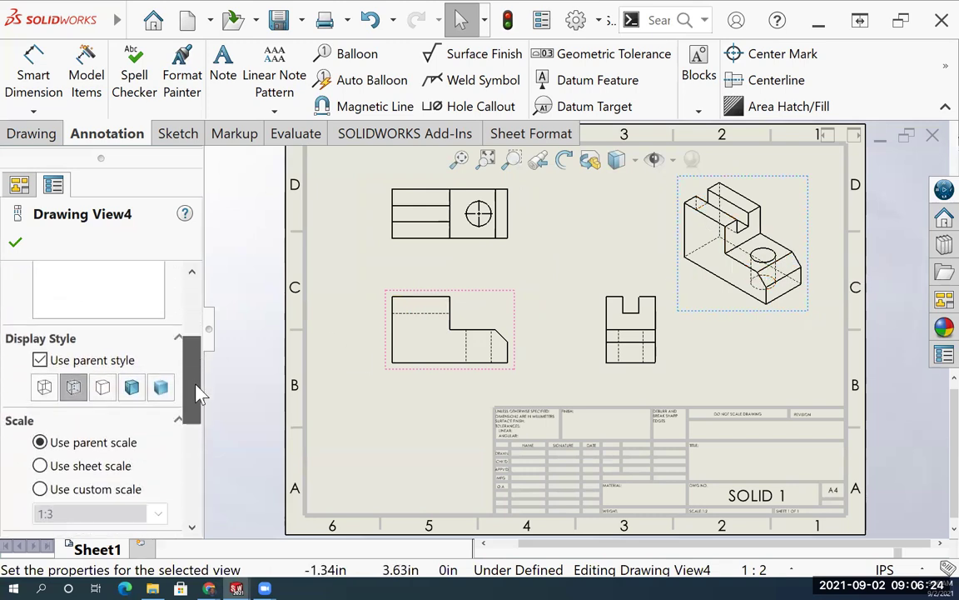
click(132, 393)
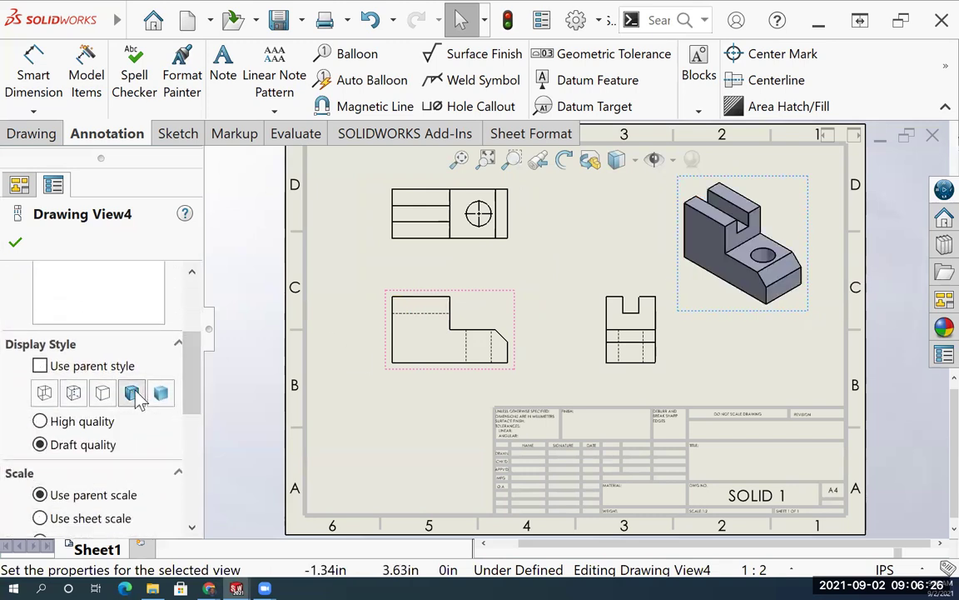
- Move the side view closer to the front view, nudge the front view lower, and confirm
mouse_move(623, 348)
mouse_down()
mouse_move(623, 382)
mouse_move(598, 381)
mouse_up()
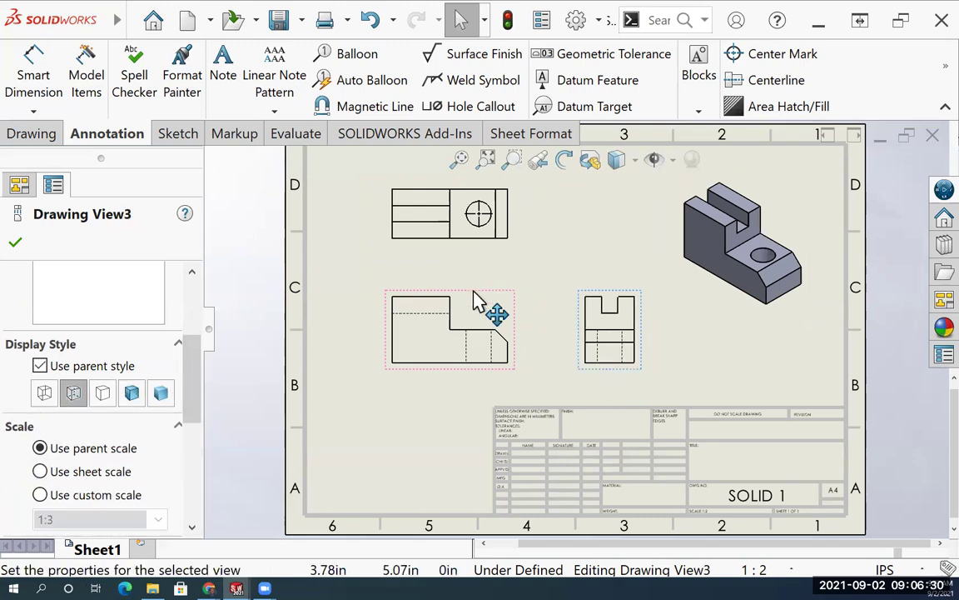
scroll(488, 304, up, 4)
scroll(555, 269, down, 3)
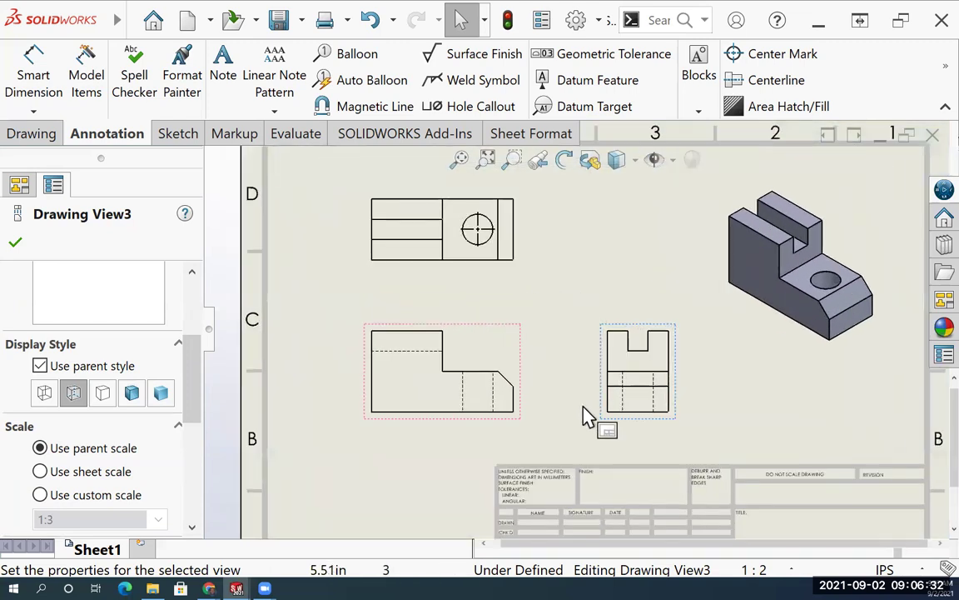
scroll(541, 317, down, 2)
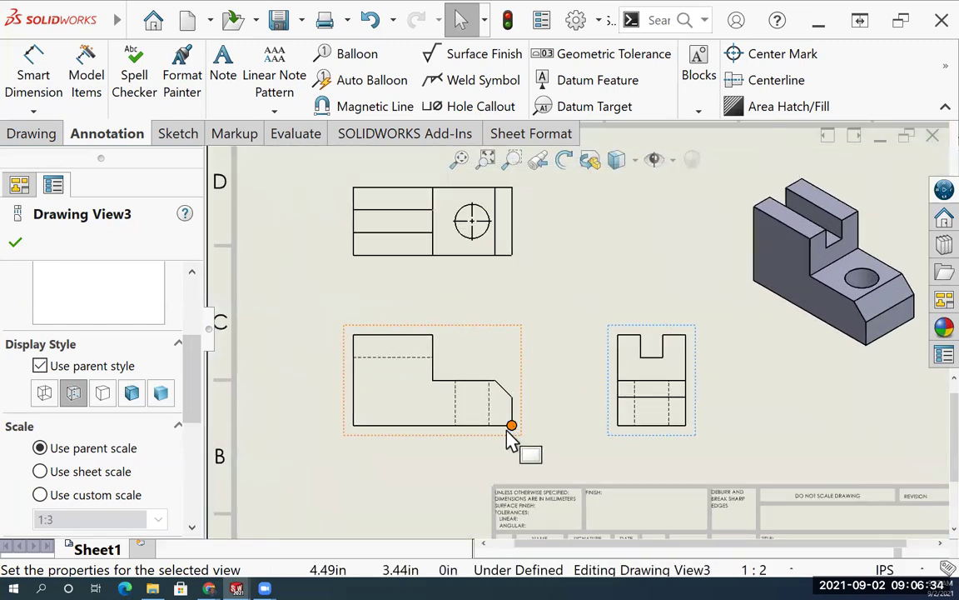
drag(511, 447, 512, 456)
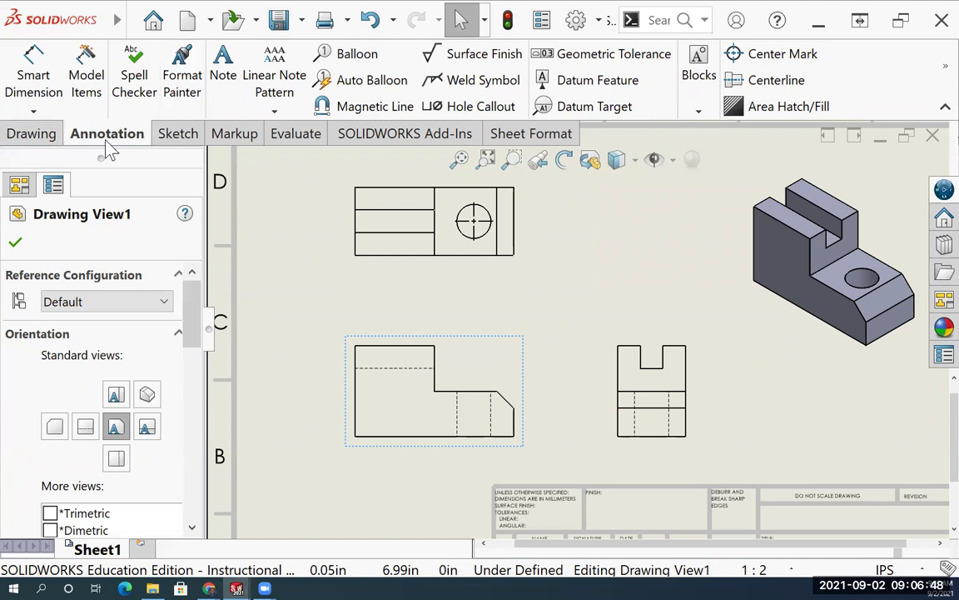
click(16, 246)
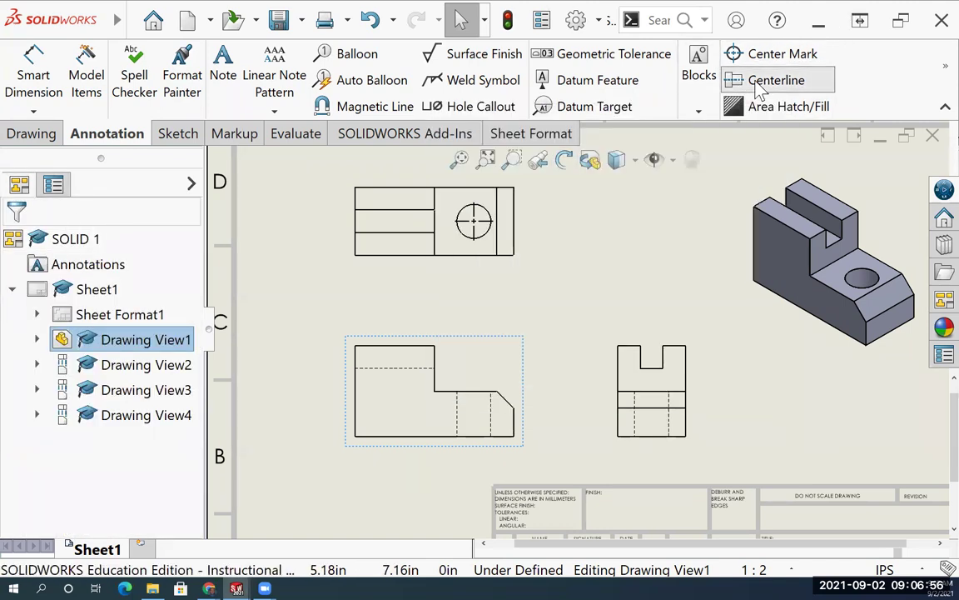
- Add centerlines through the hidden hole edges in the front and right side views
click(756, 83)
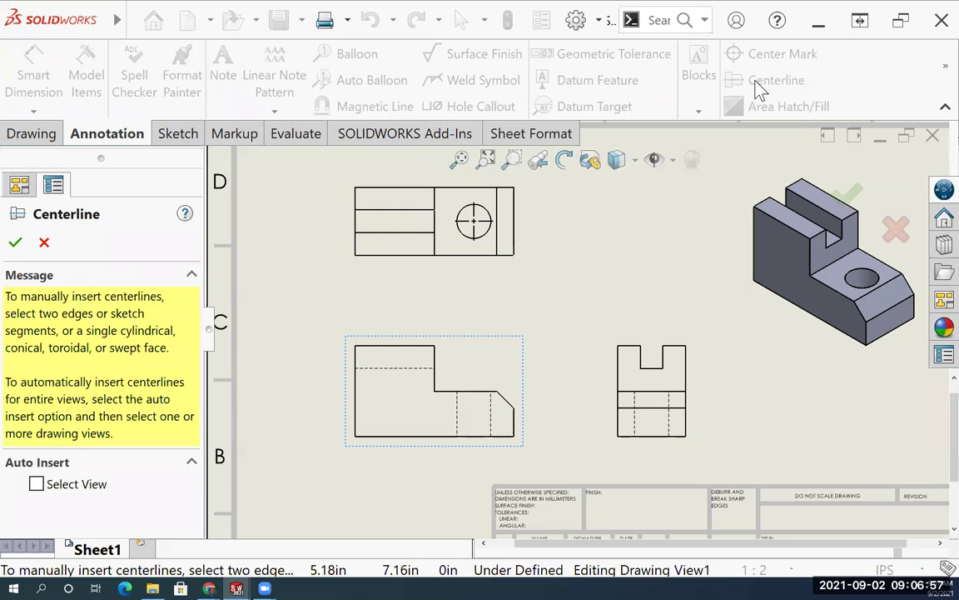
click(460, 420)
click(491, 424)
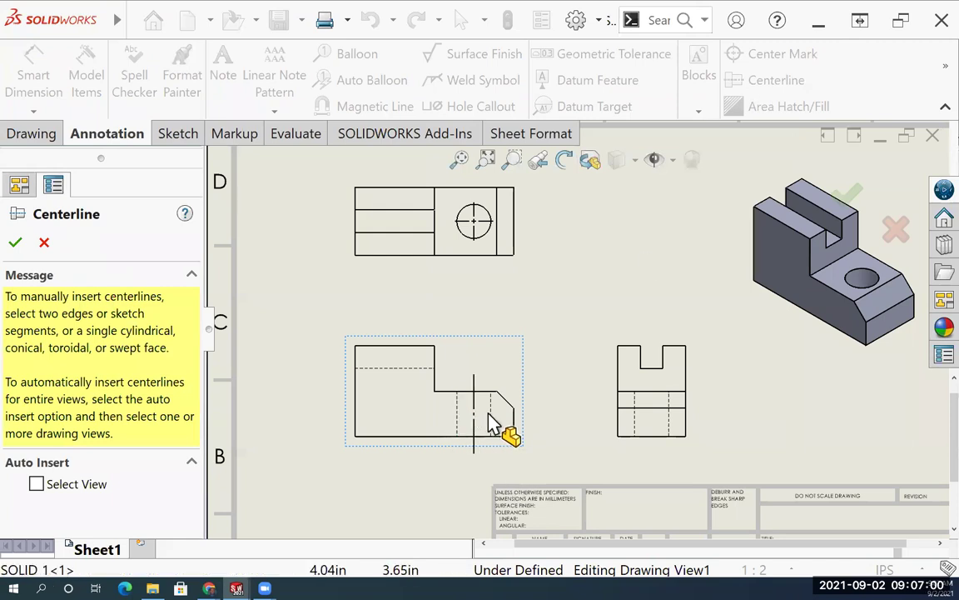
click(637, 420)
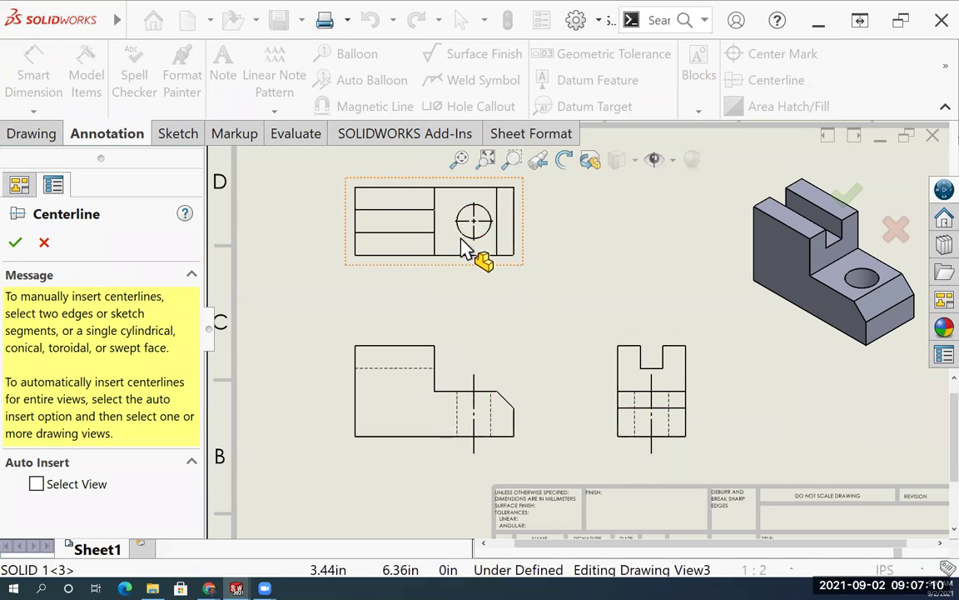
key(f)
scroll(529, 265, down, 5)
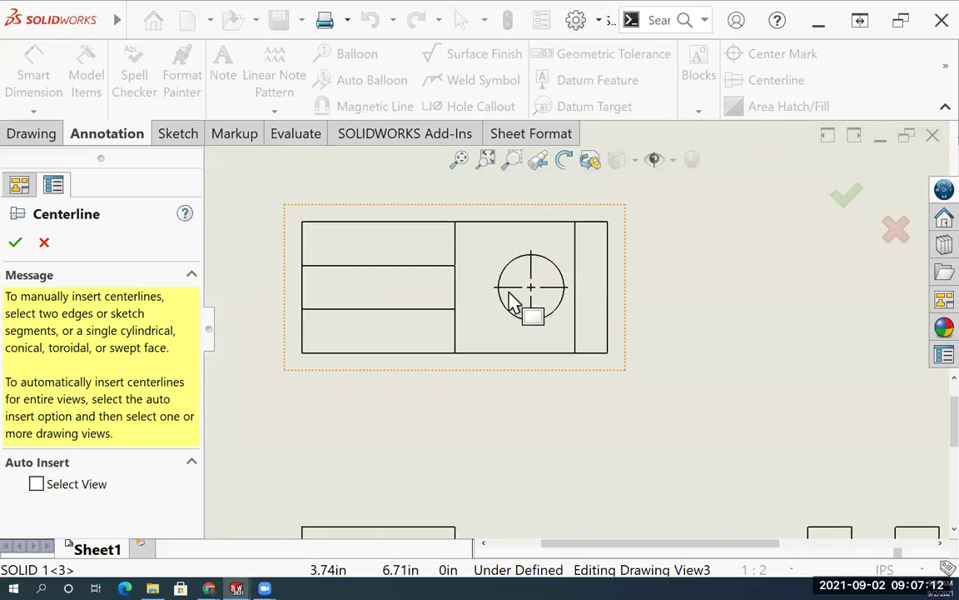
click(14, 244)
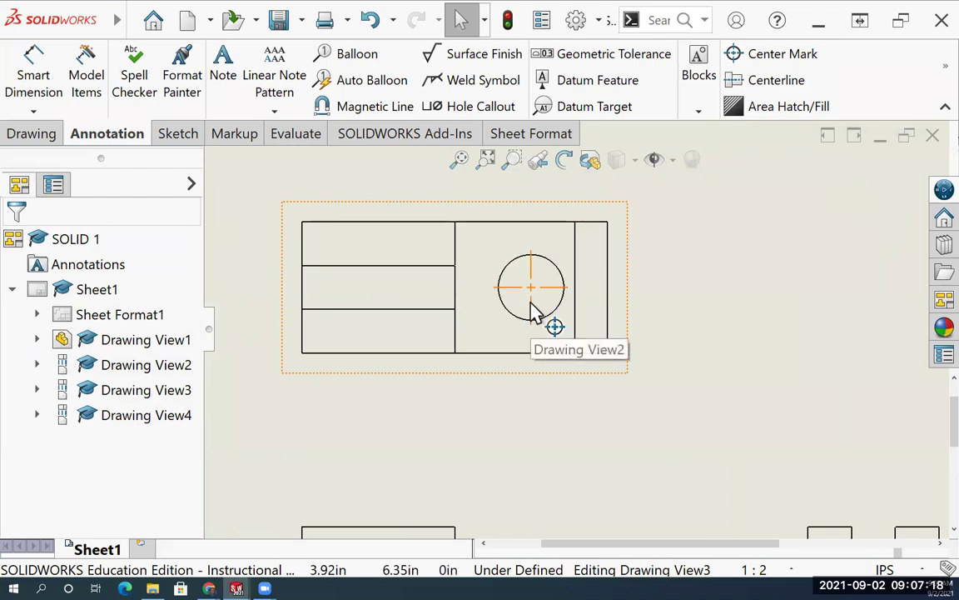
scroll(449, 358, down, 2)
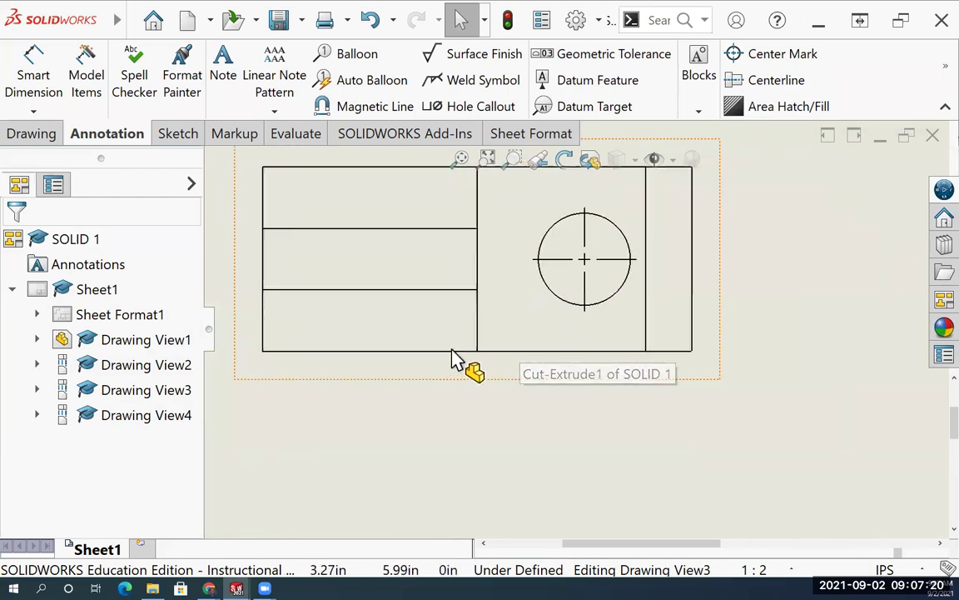
scroll(471, 366, up, 4)
scroll(475, 369, up, 3)
scroll(633, 391, down, 3)
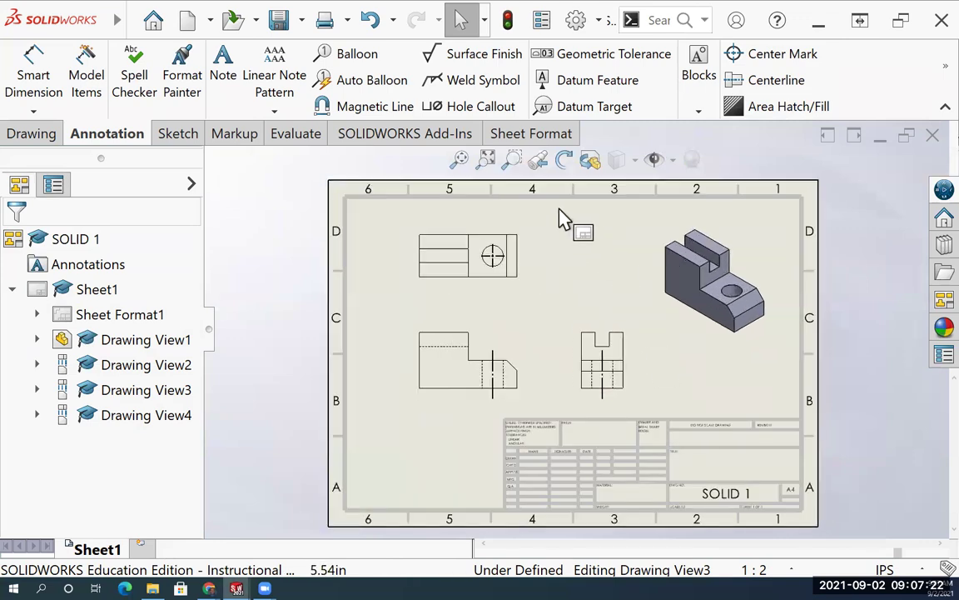
scroll(567, 242, down, 2)
scroll(570, 254, up, 1)
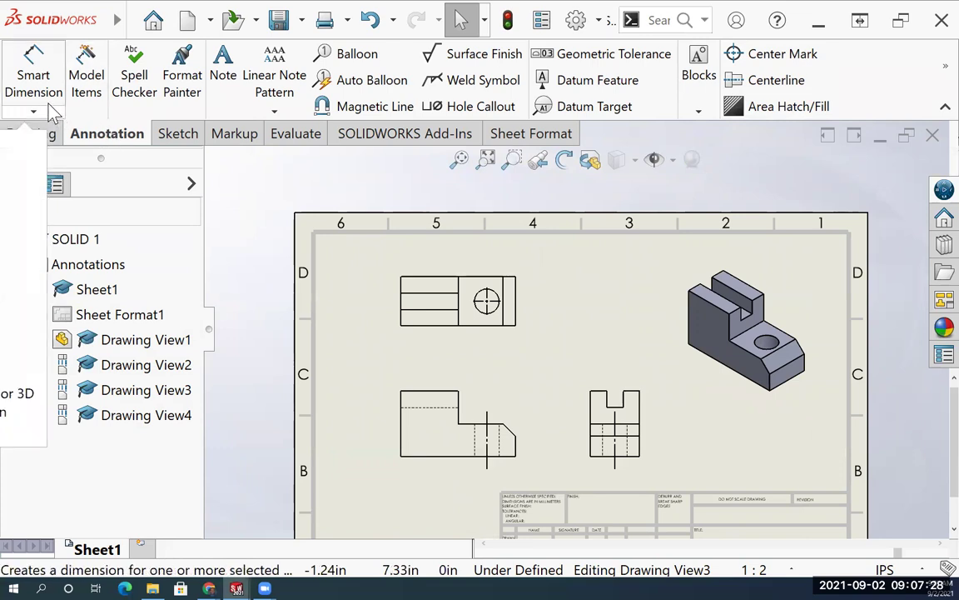
- Dimension the two 1.00 widths above the right side view
click(33, 76)
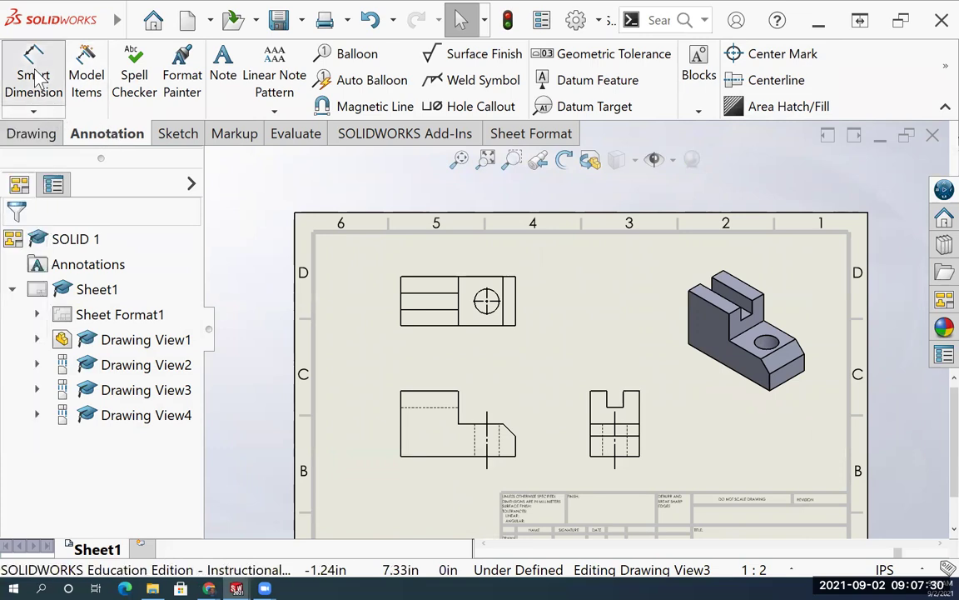
scroll(616, 464, down, 5)
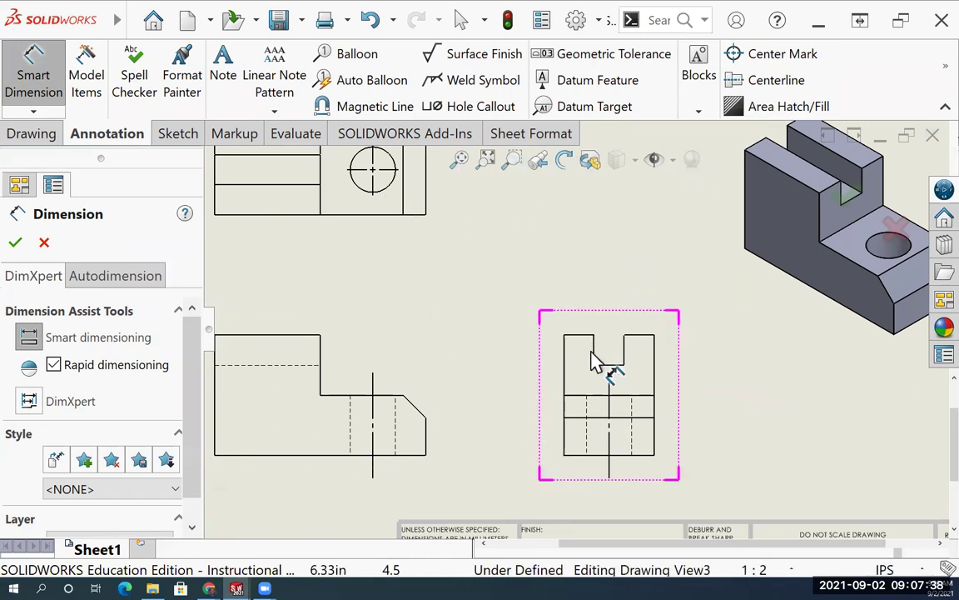
scroll(607, 376, down, 5)
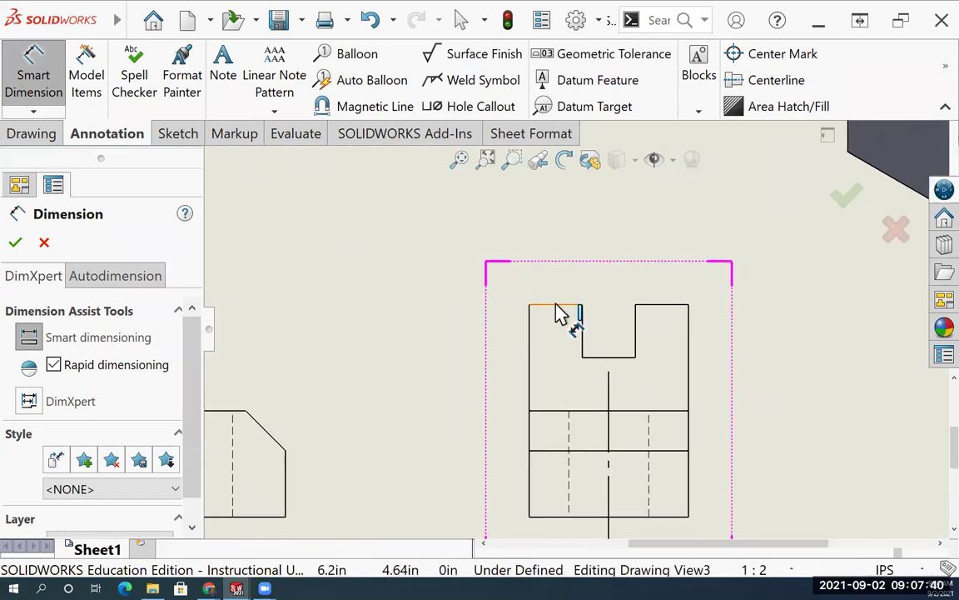
click(556, 305)
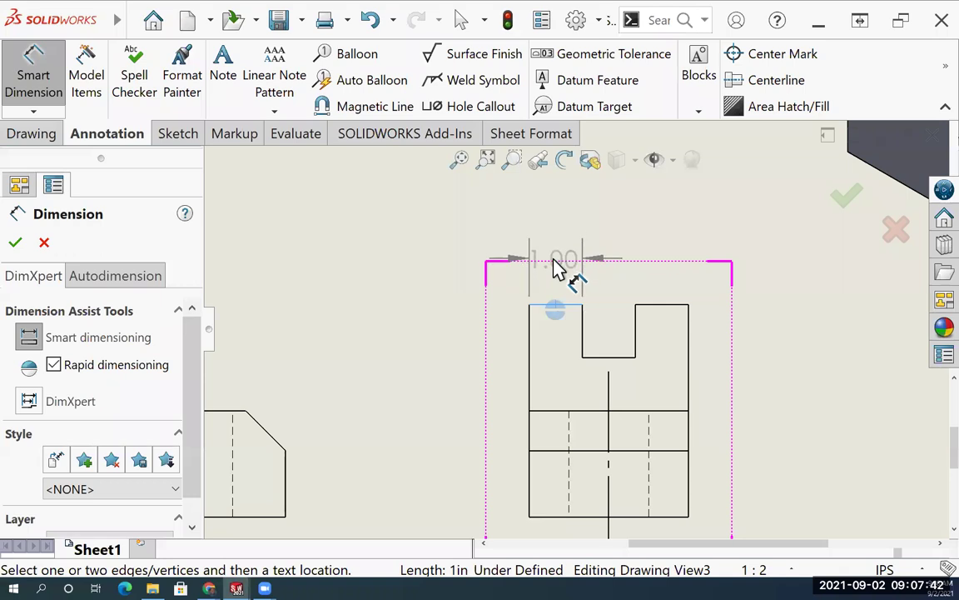
click(558, 265)
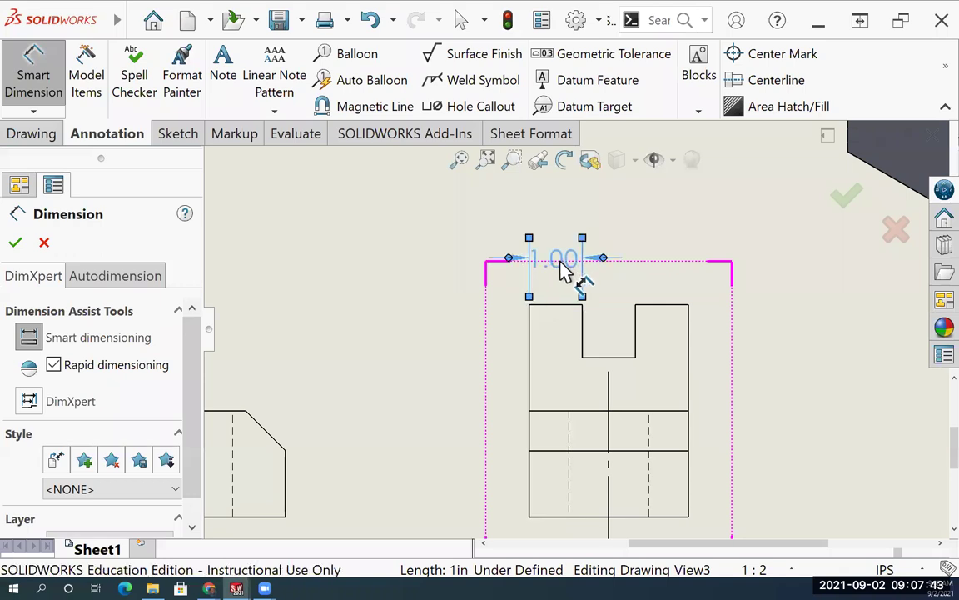
click(658, 287)
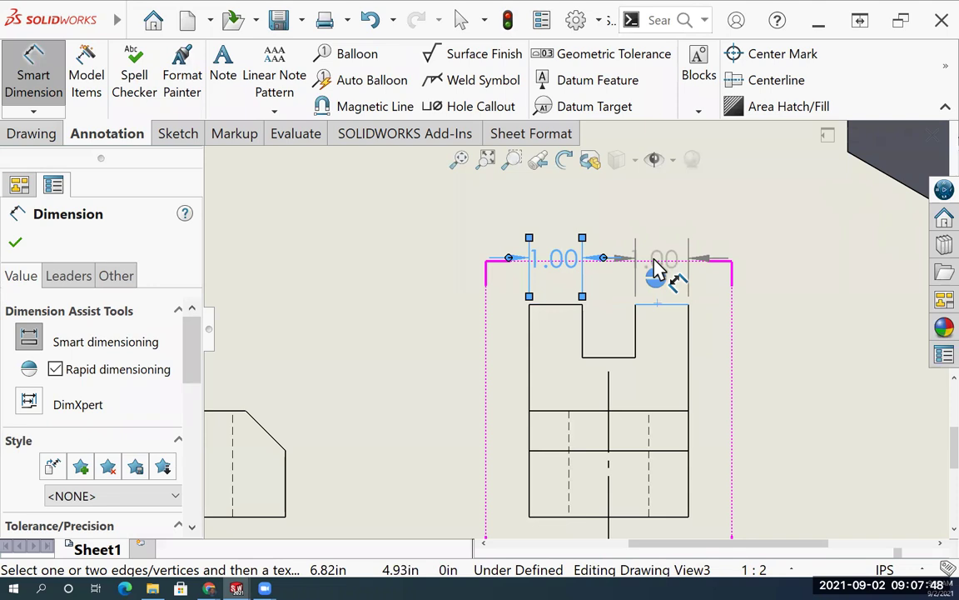
click(655, 265)
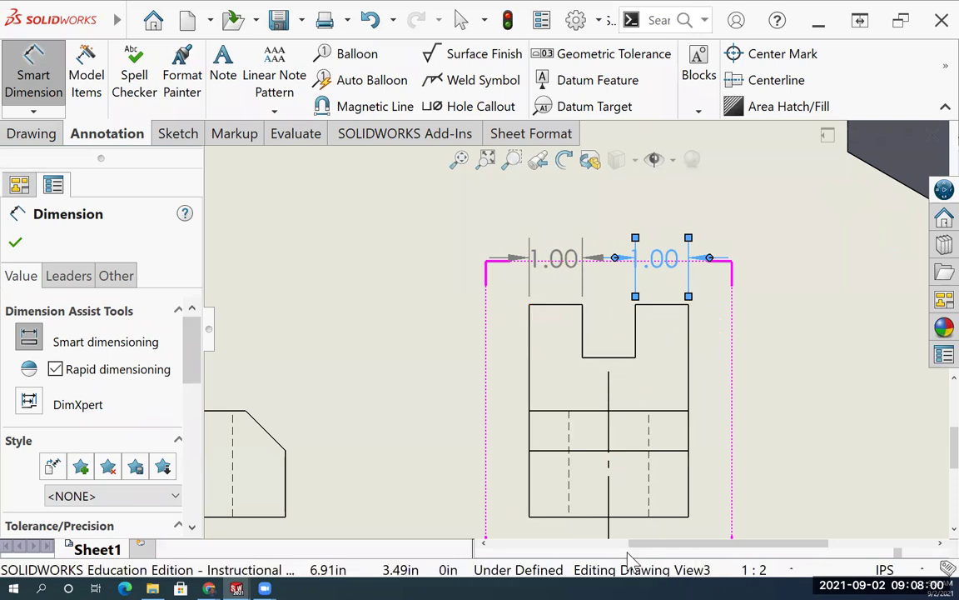
- Add the 3.00 overall width above the side view and the 1.00 notch depth at left
click(628, 516)
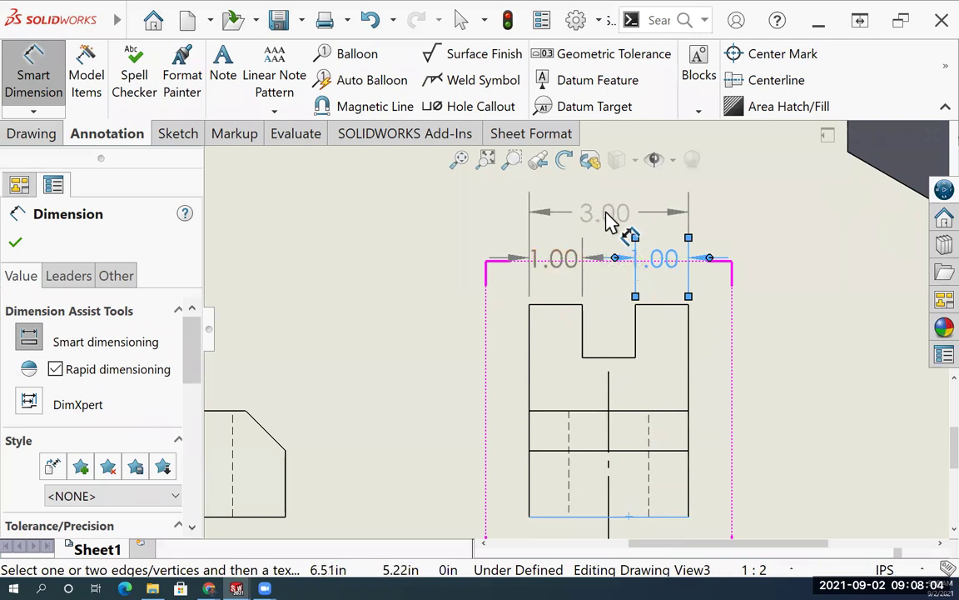
click(607, 225)
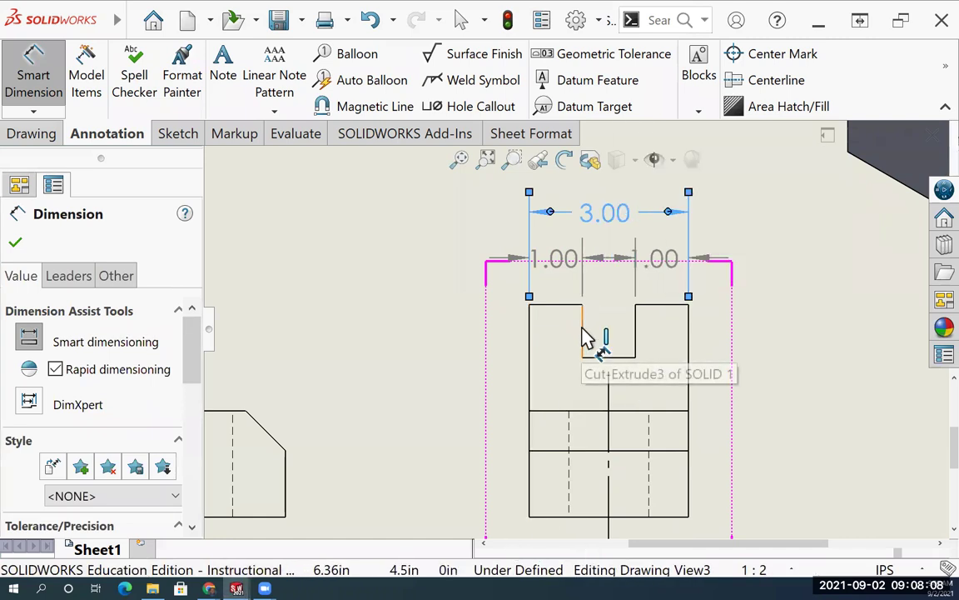
click(584, 333)
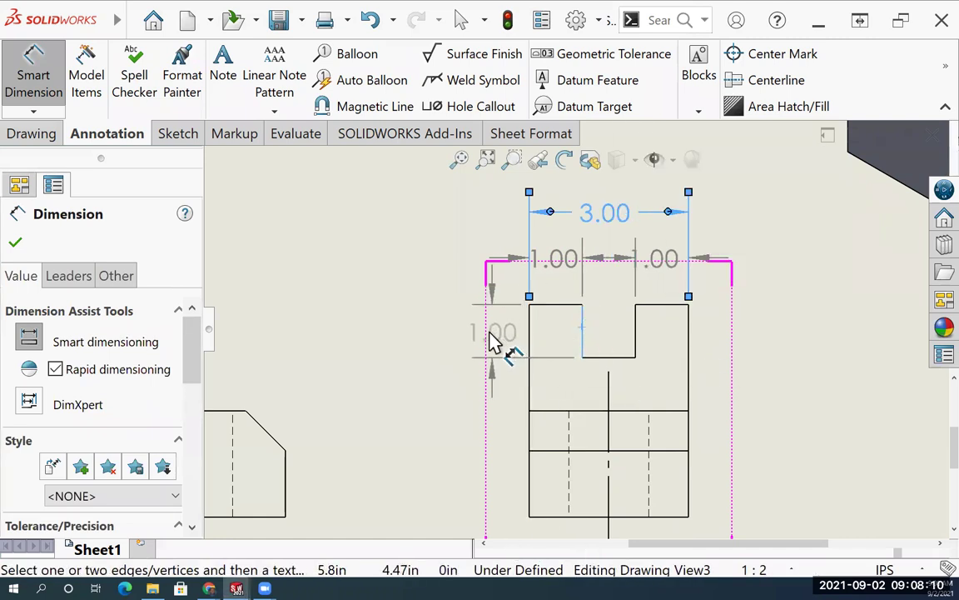
click(491, 341)
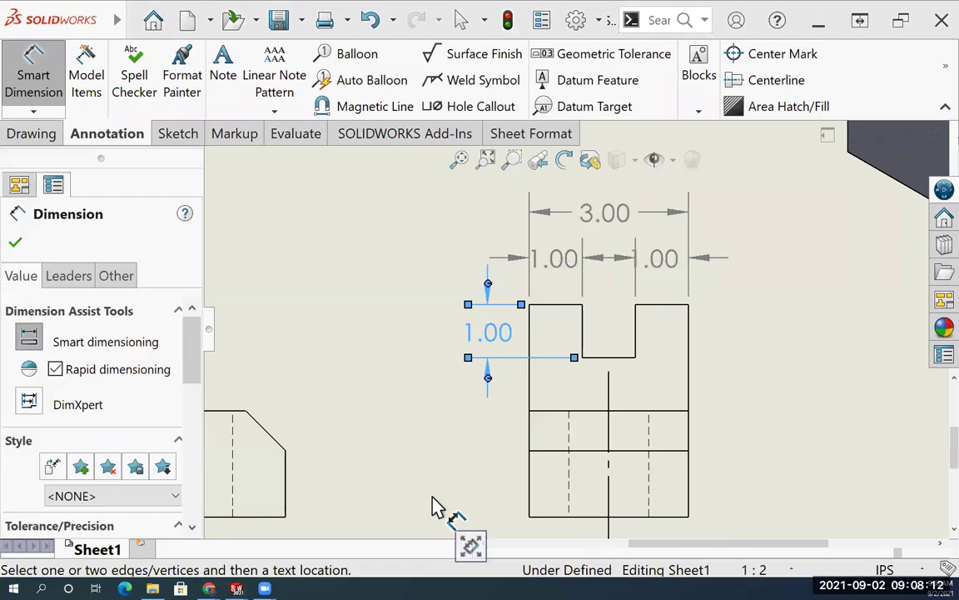
scroll(214, 464, up, 1)
scroll(343, 454, down, 3)
scroll(408, 382, up, 5)
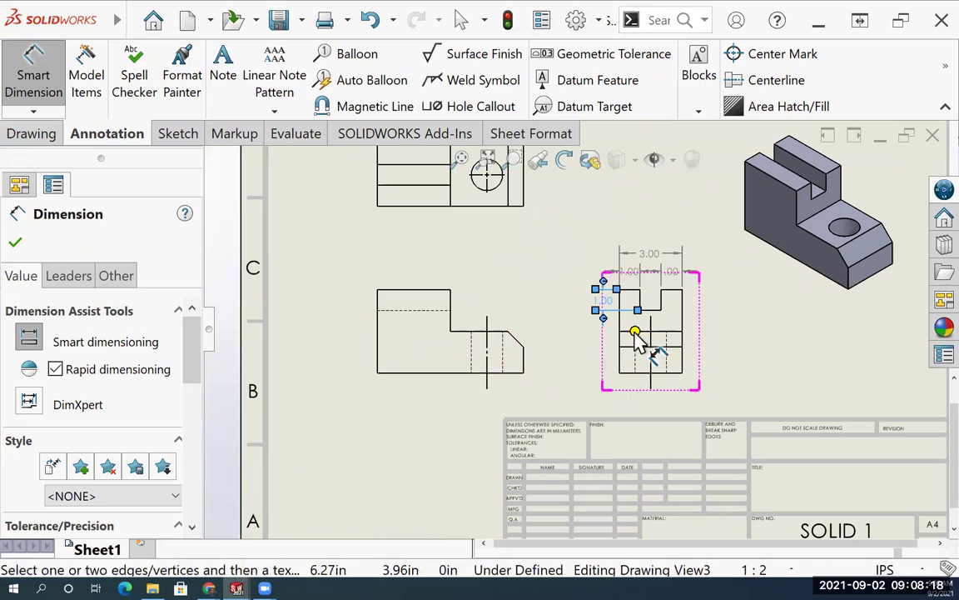
scroll(651, 352, up, 1)
scroll(621, 347, down, 6)
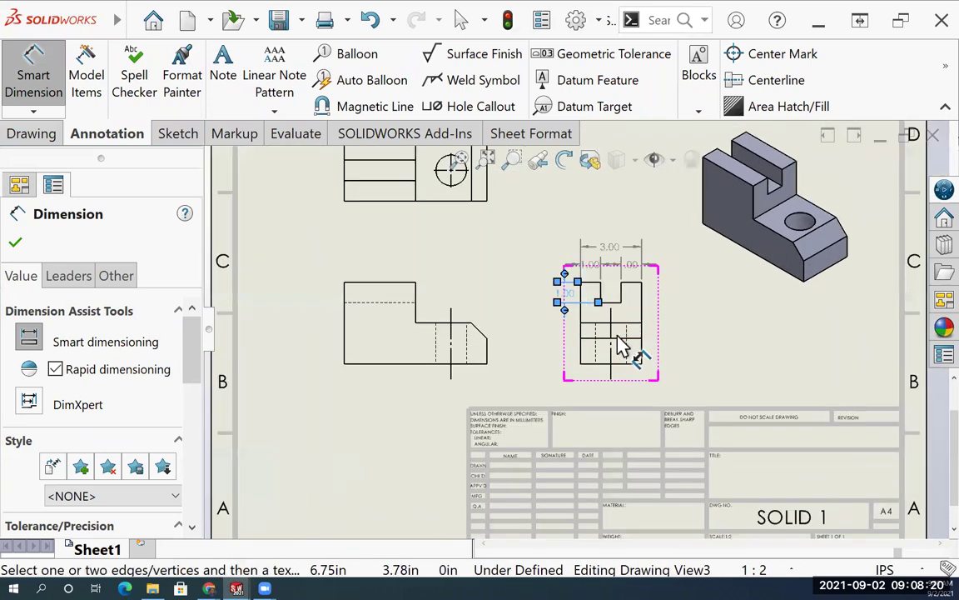
- Add a 2.00 height and a 4.00 overall height dimension left of the side view
click(542, 291)
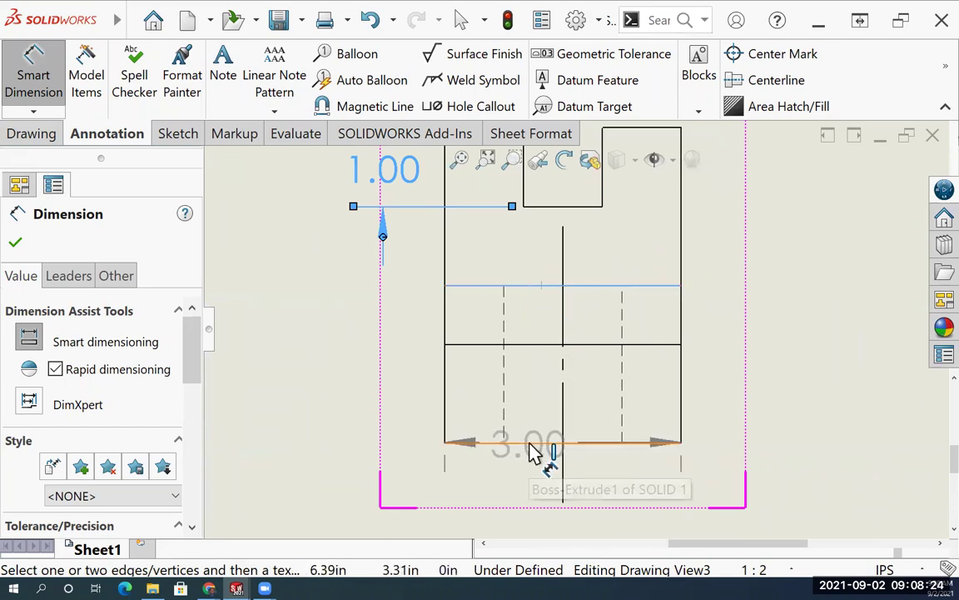
click(538, 450)
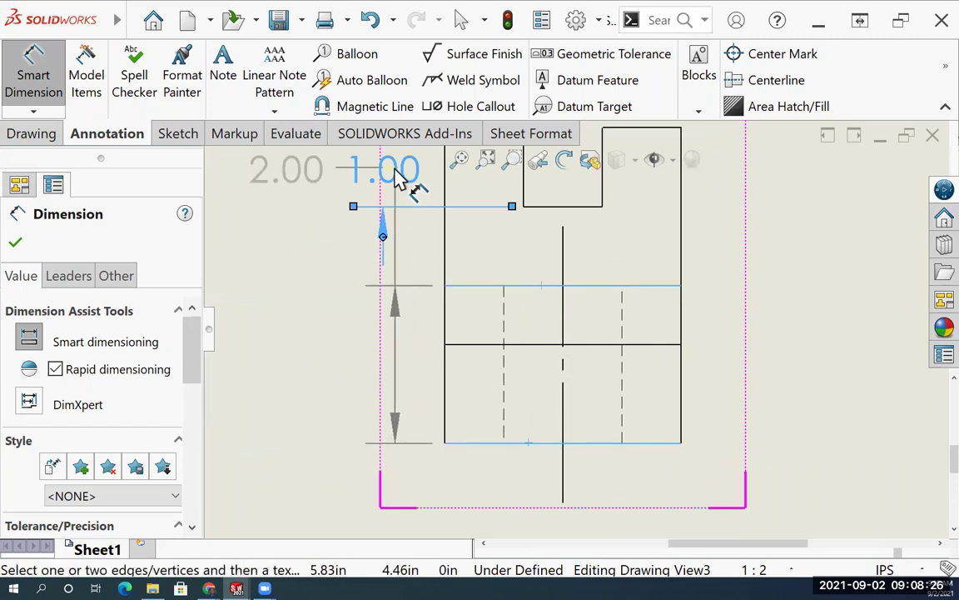
click(382, 364)
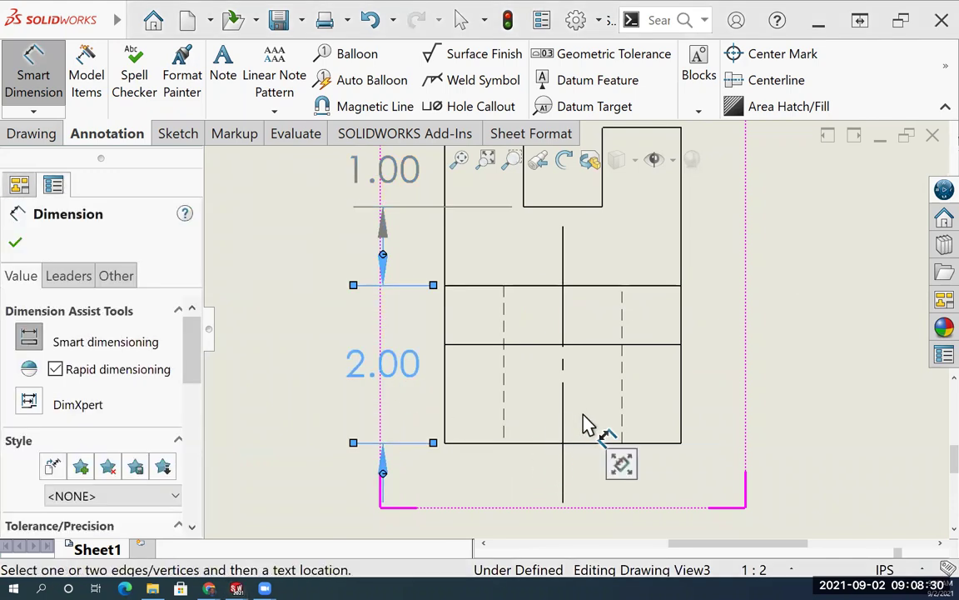
scroll(589, 424, up, 2)
scroll(575, 366, up, 1)
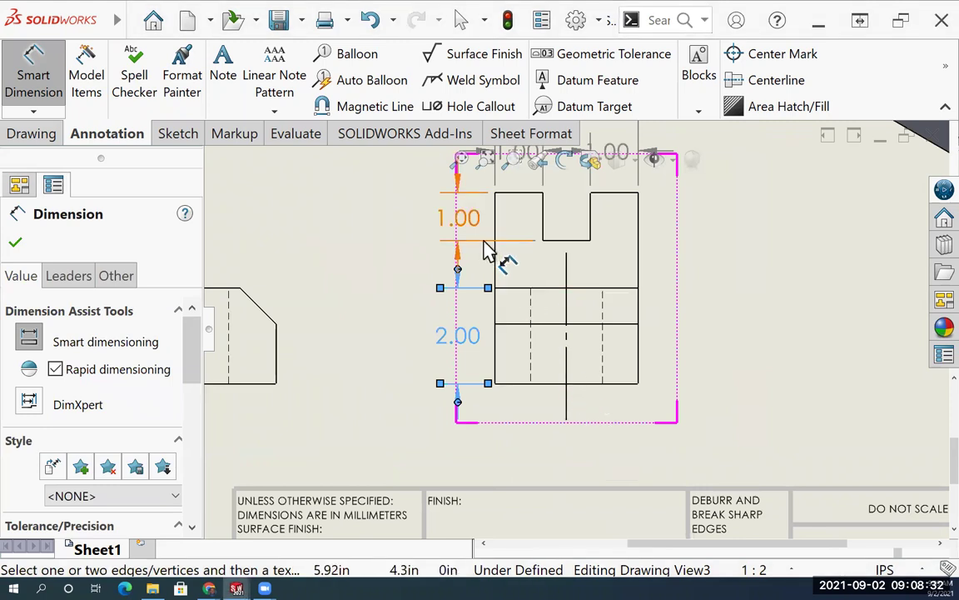
click(496, 279)
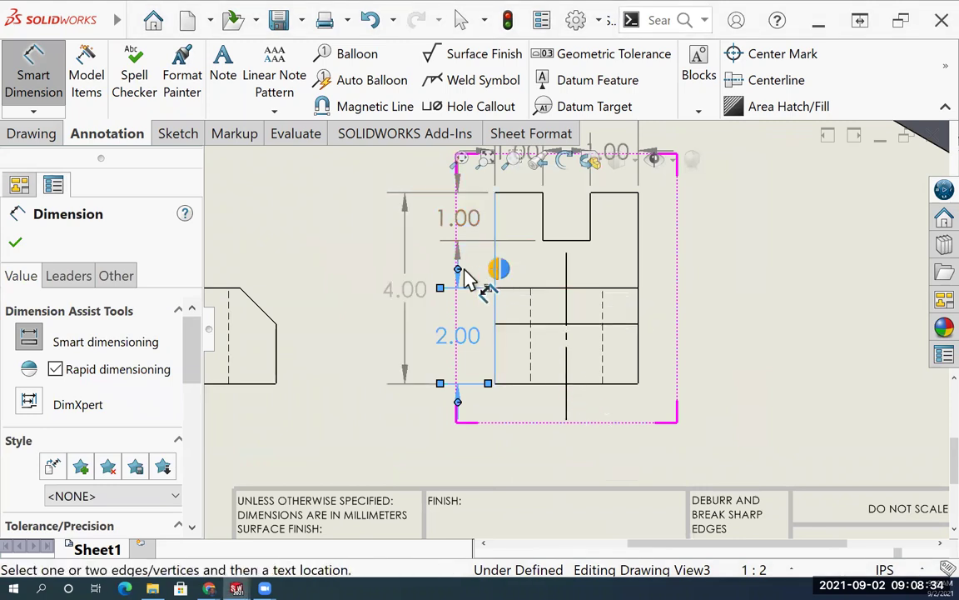
click(420, 278)
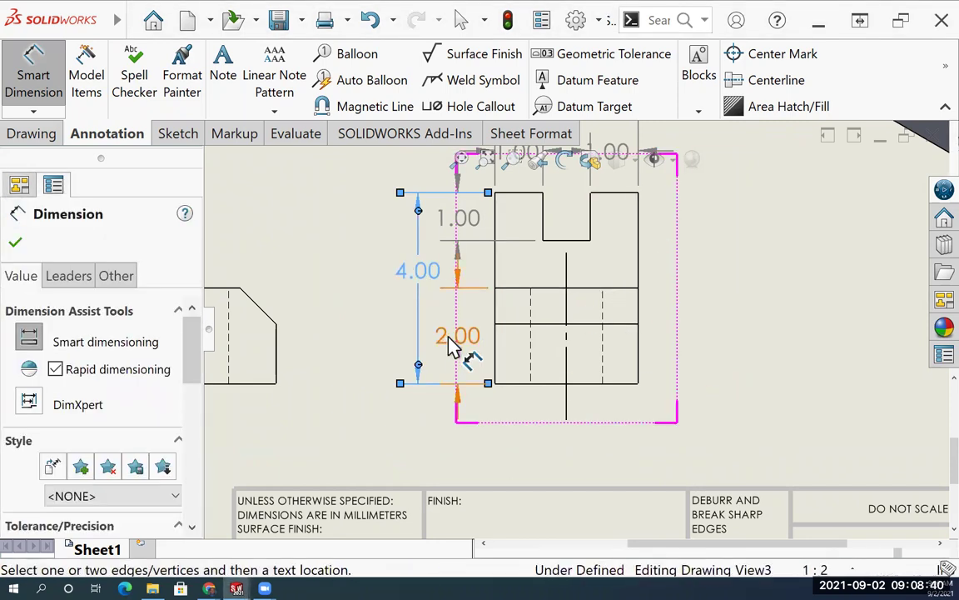
scroll(563, 439, up, 2)
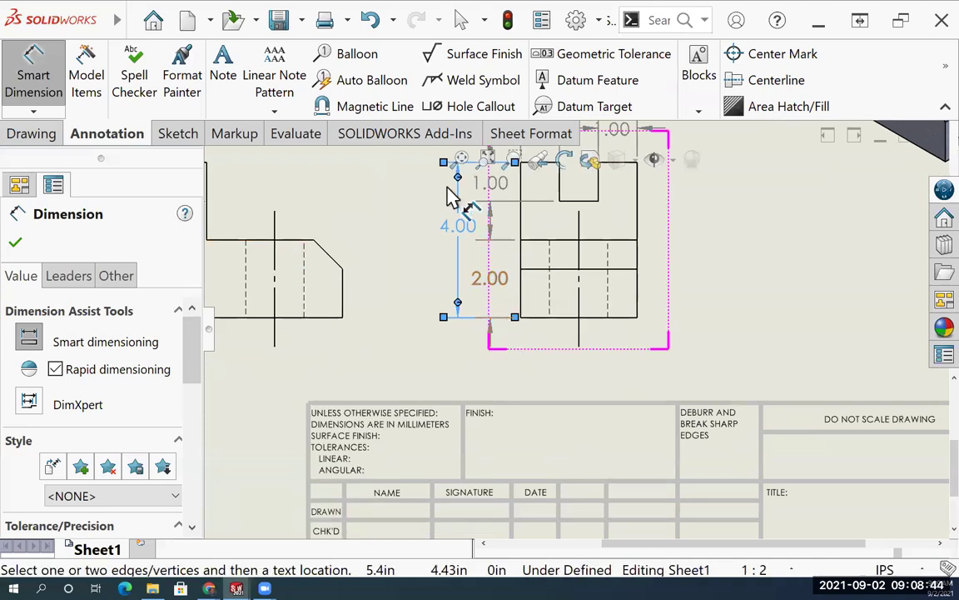
scroll(504, 341, up, 3)
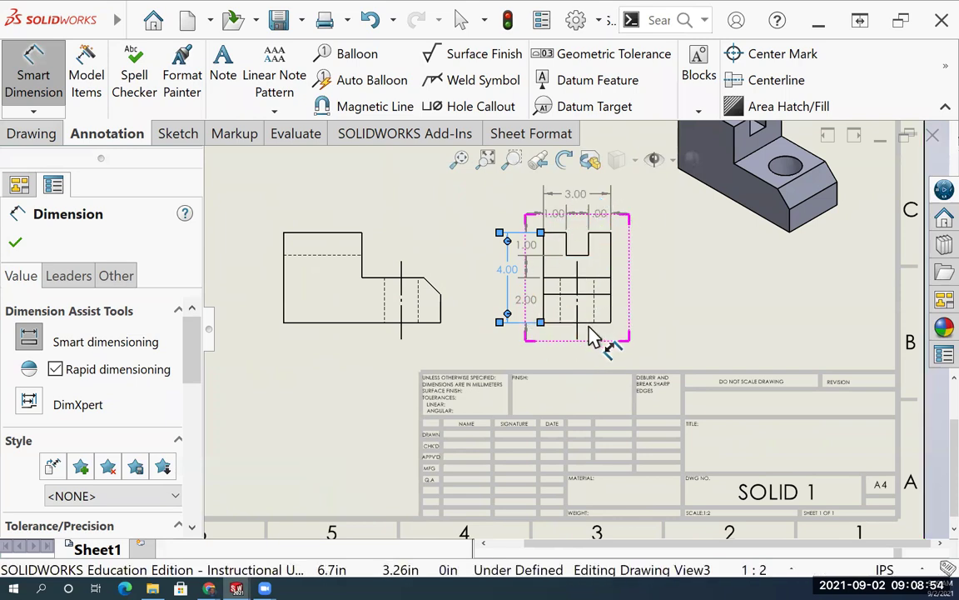
- Dimension the 1.25 end height and the 45° chamfer angle on the front view
scroll(533, 321, up, 3)
scroll(504, 316, down, 2)
scroll(503, 317, down, 4)
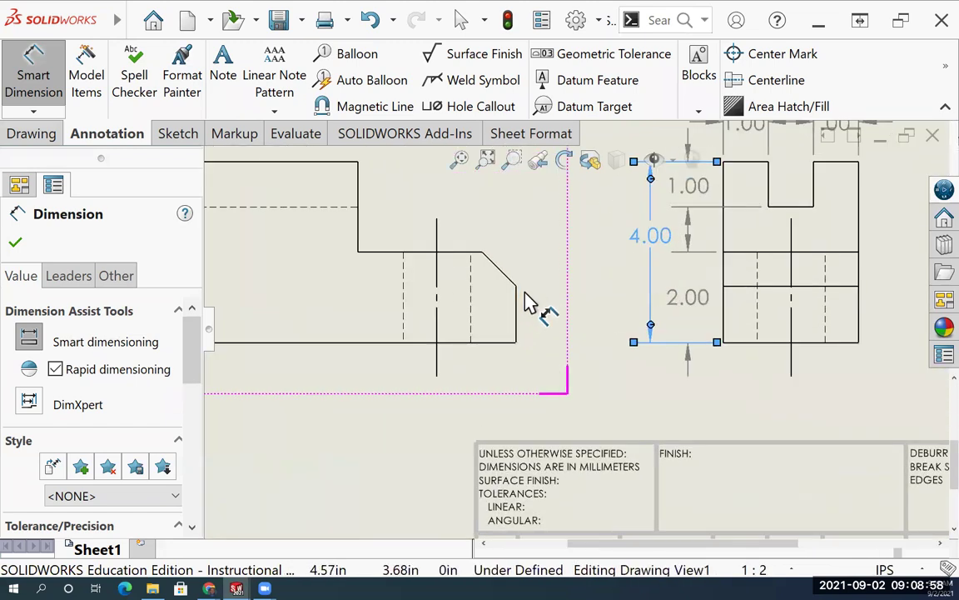
click(517, 321)
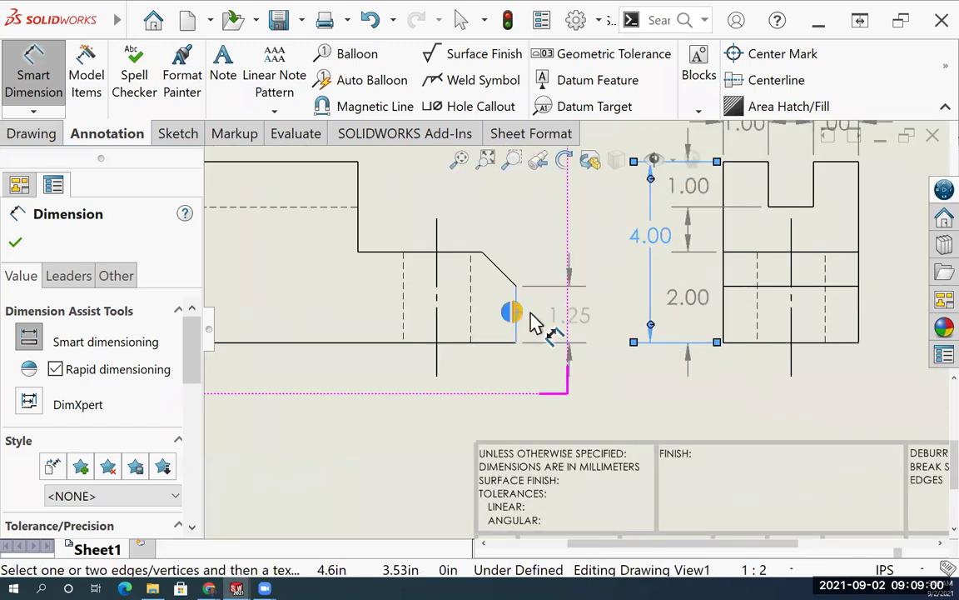
click(557, 321)
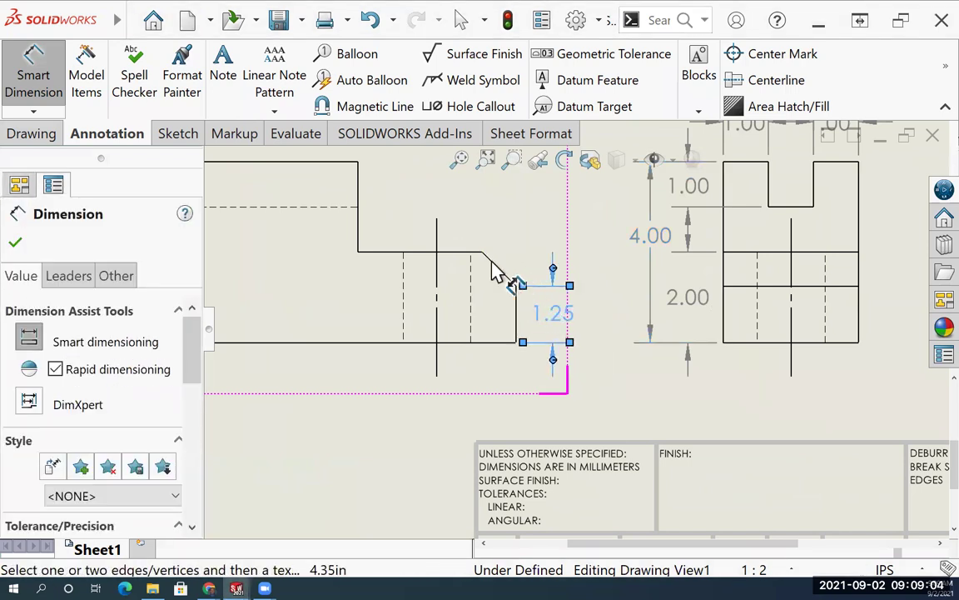
click(499, 269)
click(519, 325)
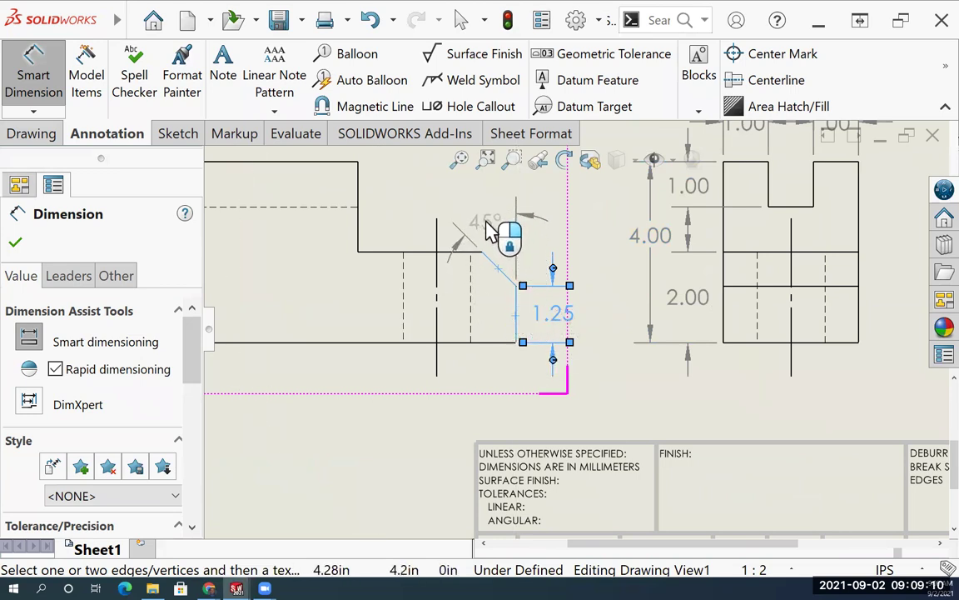
click(490, 229)
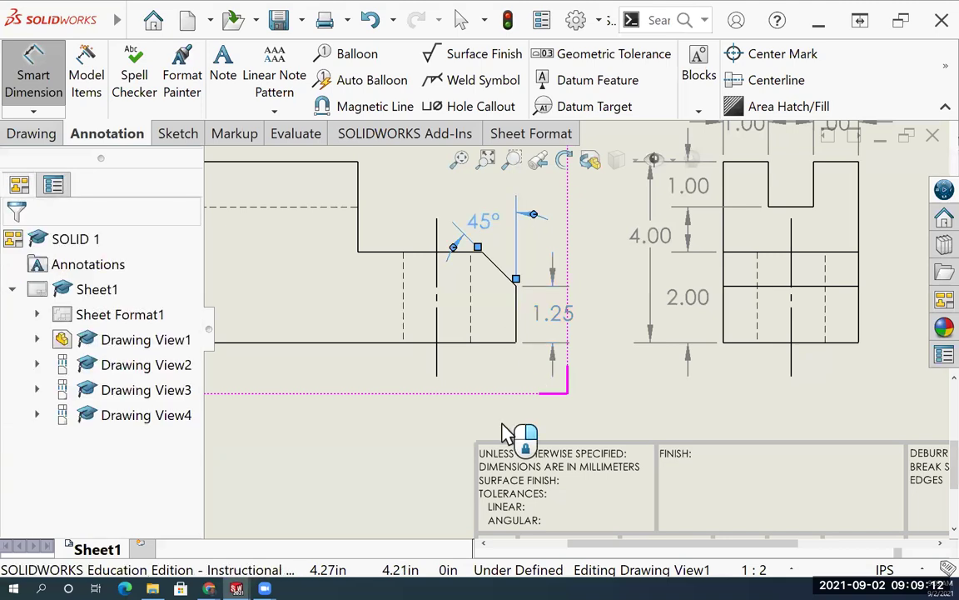
- Add the 3.50 step length and 7.00 overall length above the front view
scroll(503, 404, up, 5)
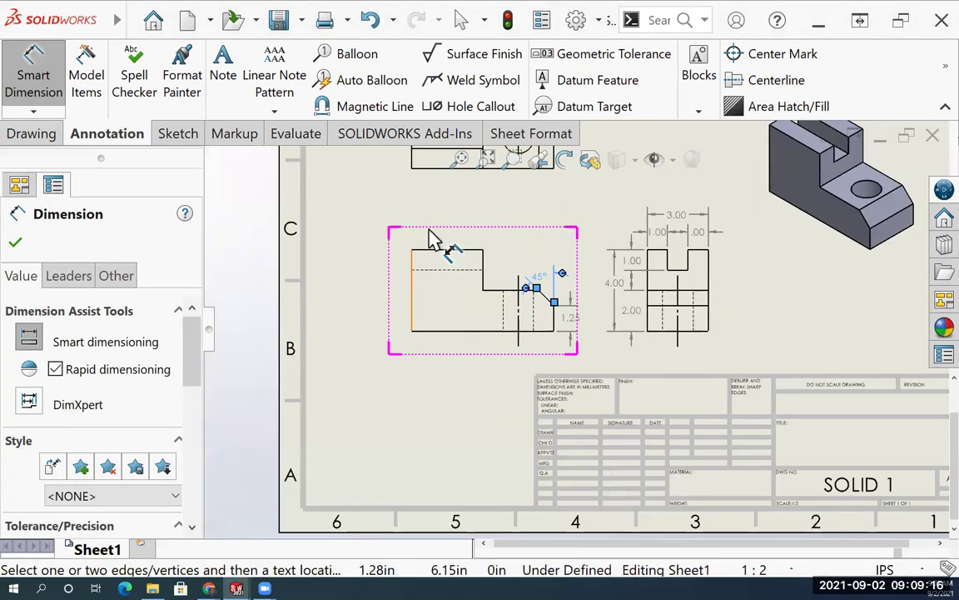
click(456, 257)
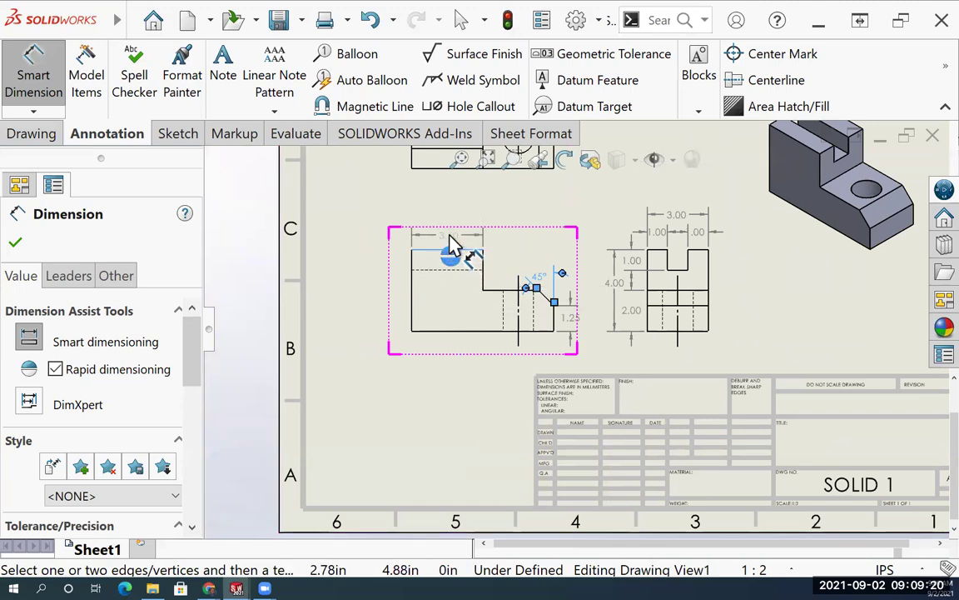
click(450, 241)
click(483, 342)
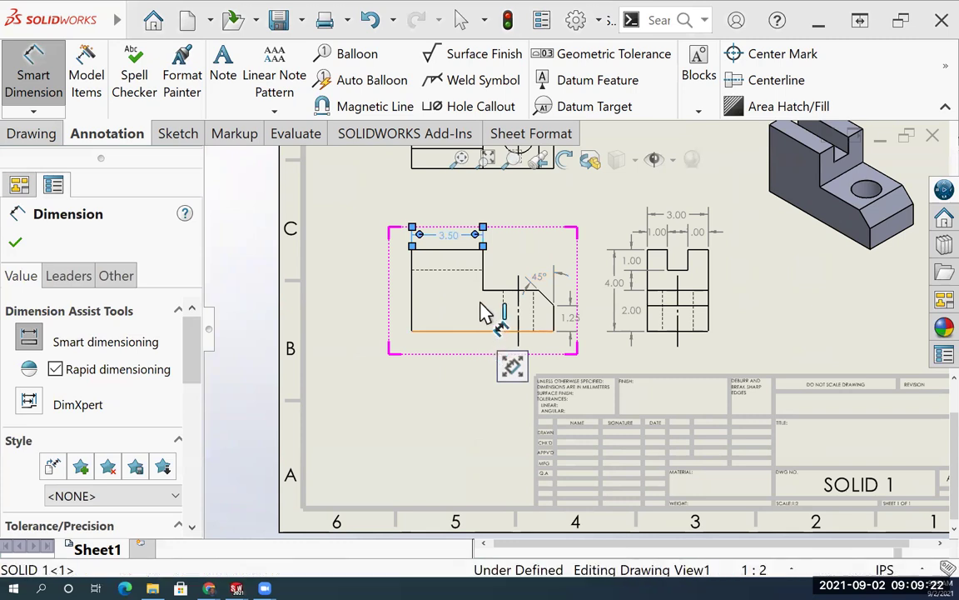
click(487, 225)
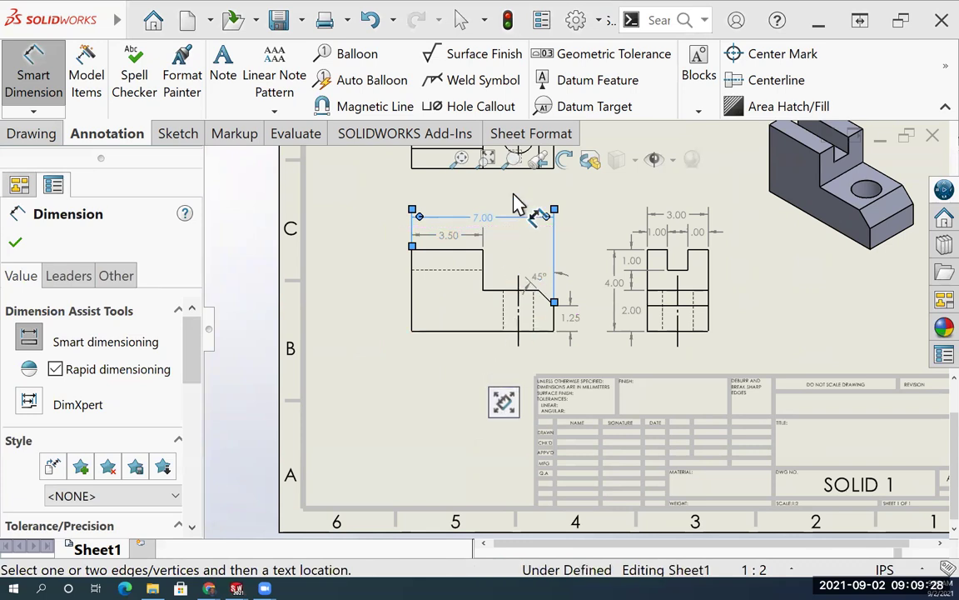
scroll(525, 307, down, 1)
- Locate the top view's hole 1.75 from the right edge, dimensioned below the view
scroll(559, 258, up, 5)
scroll(559, 258, down, 6)
scroll(561, 292, down, 4)
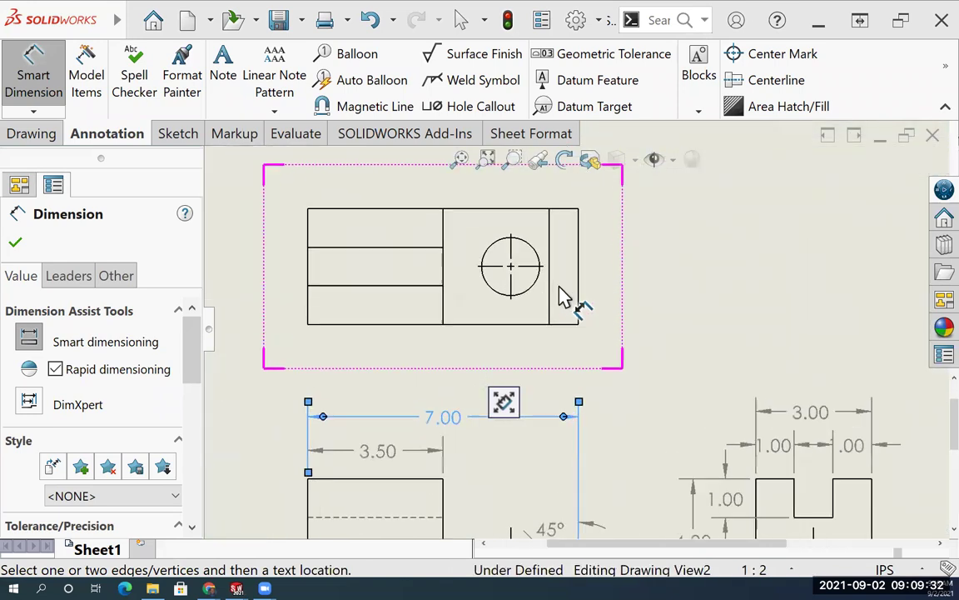
scroll(545, 265, down, 2)
scroll(542, 262, down, 1)
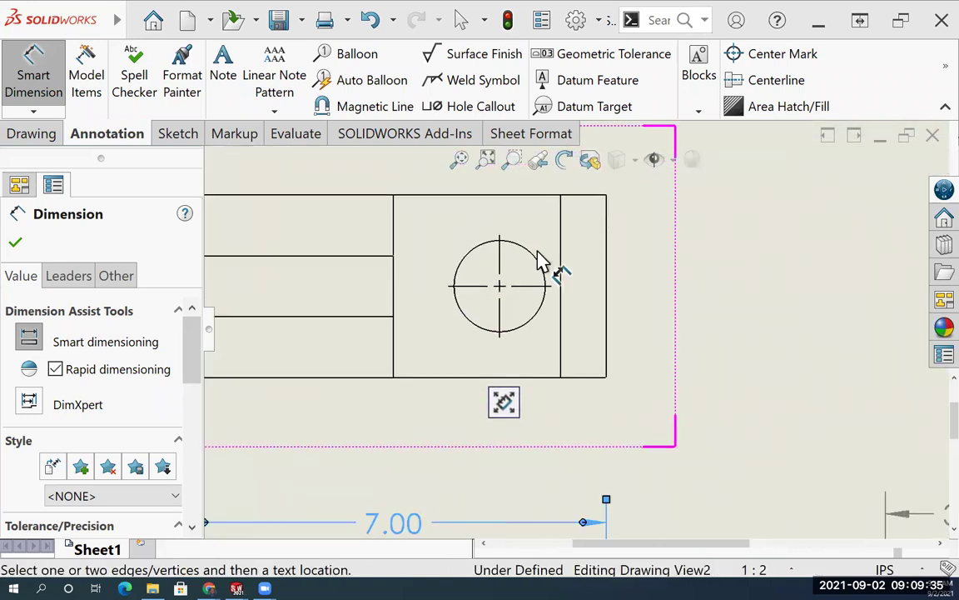
click(615, 332)
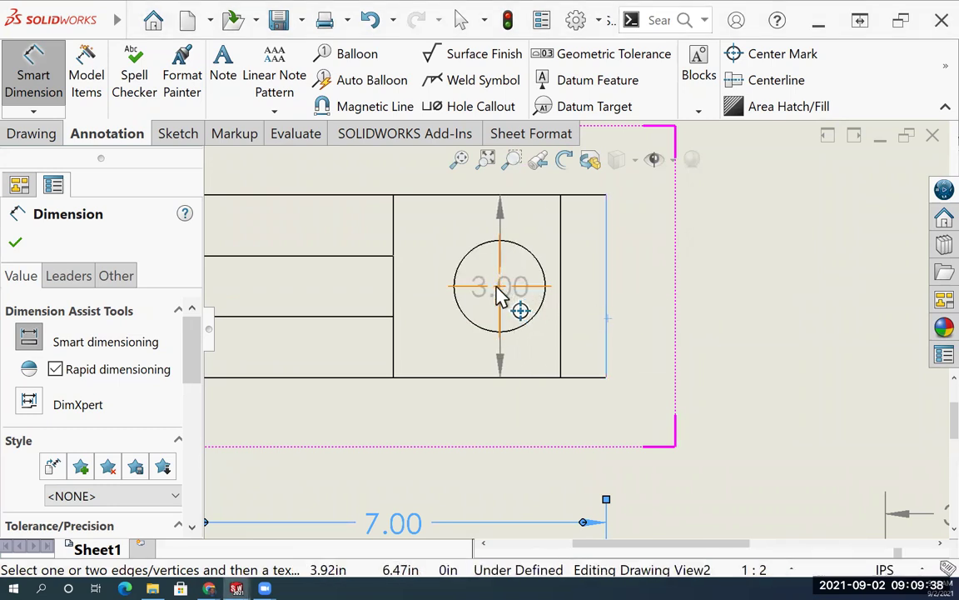
click(535, 328)
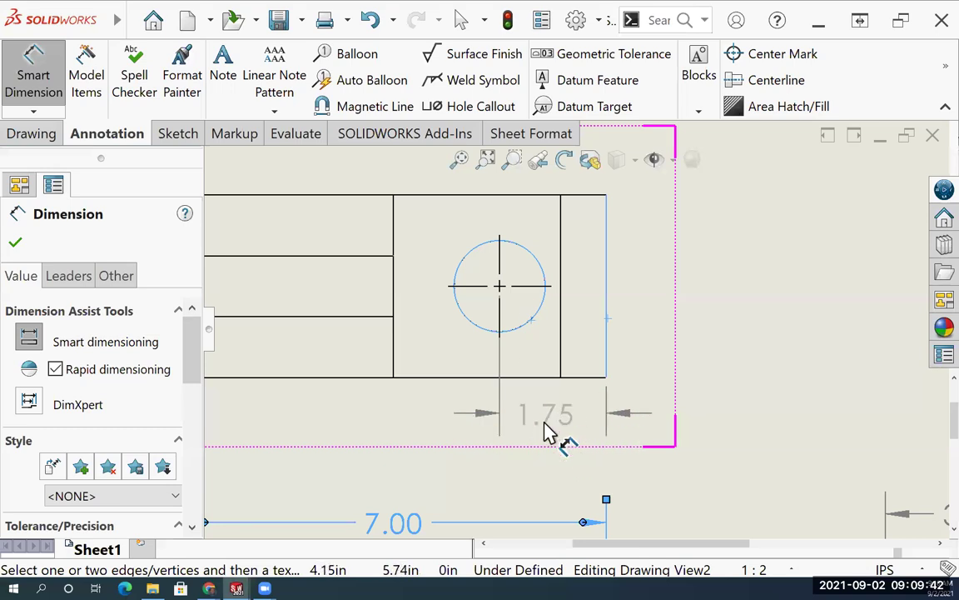
click(549, 425)
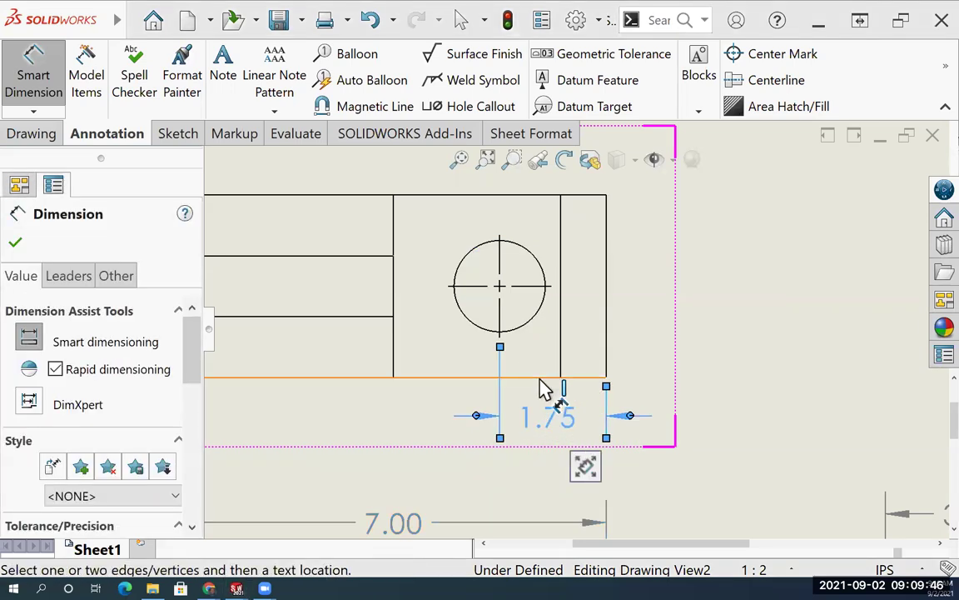
- Add the hole's 1.50 vertical location and its Ø1.50 diameter at upper right
click(541, 380)
click(532, 318)
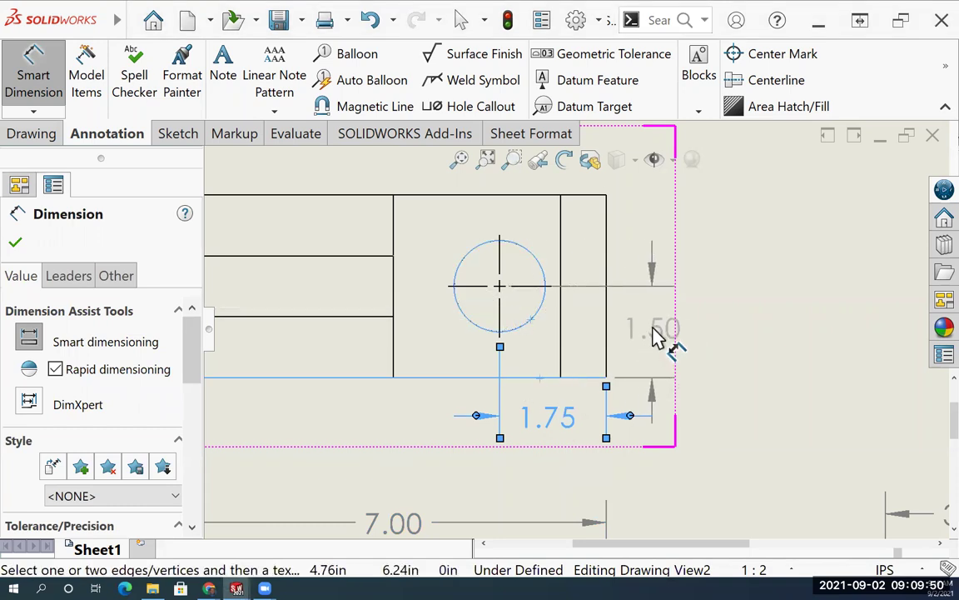
click(658, 336)
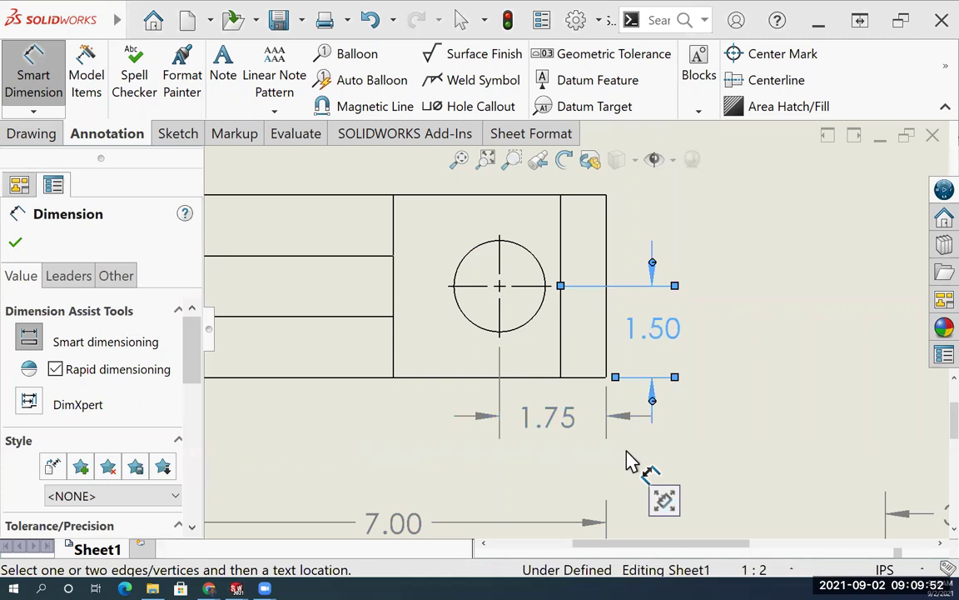
click(537, 265)
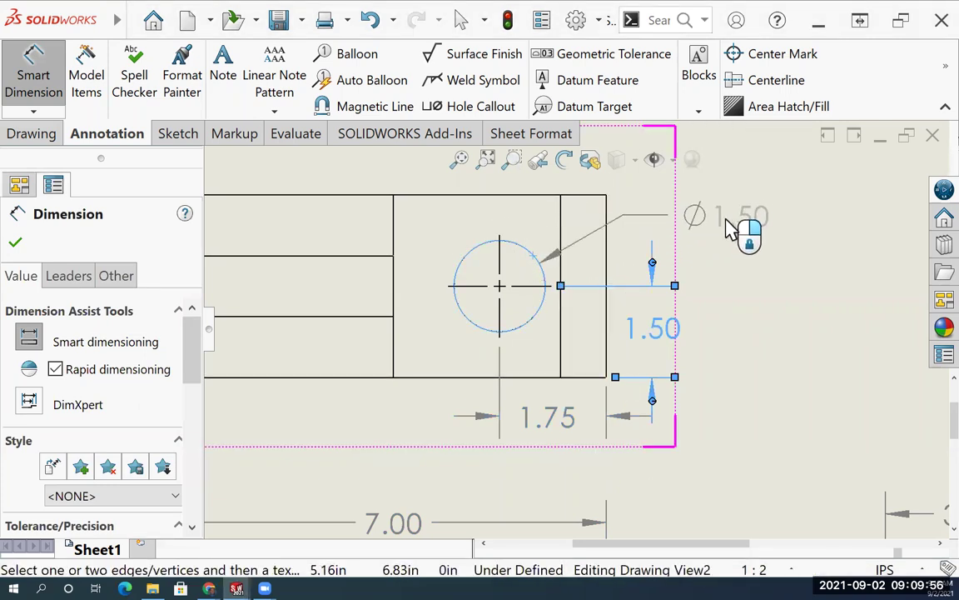
click(727, 229)
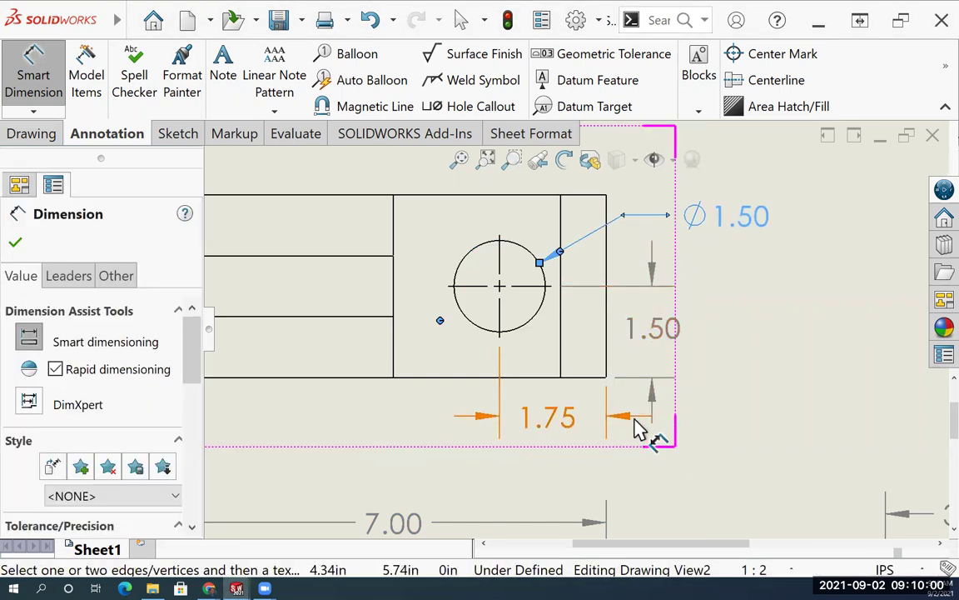
scroll(575, 441, up, 5)
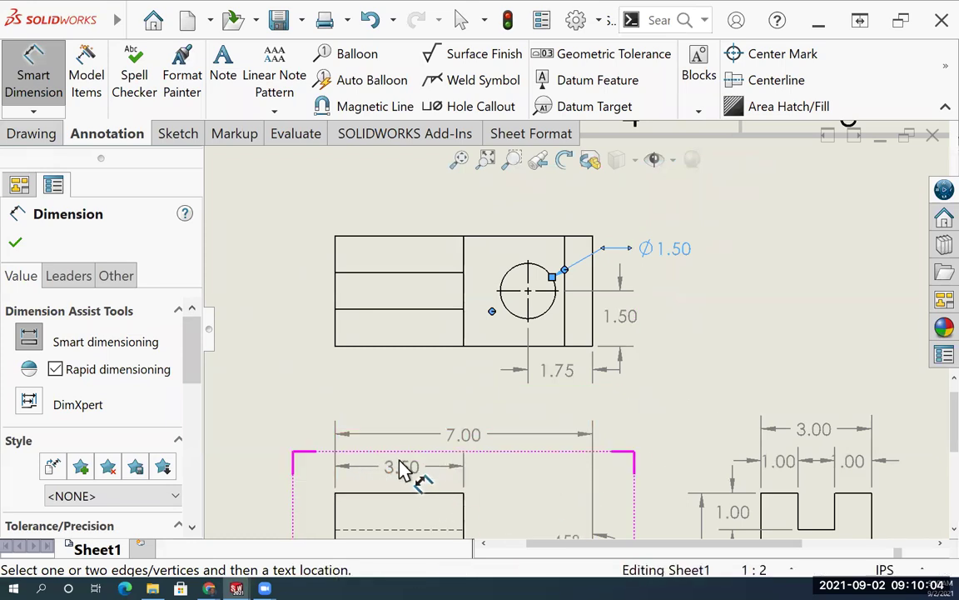
- Reposition the 3.50 dimension just below the 7.00 dimension
drag(405, 468, 399, 425)
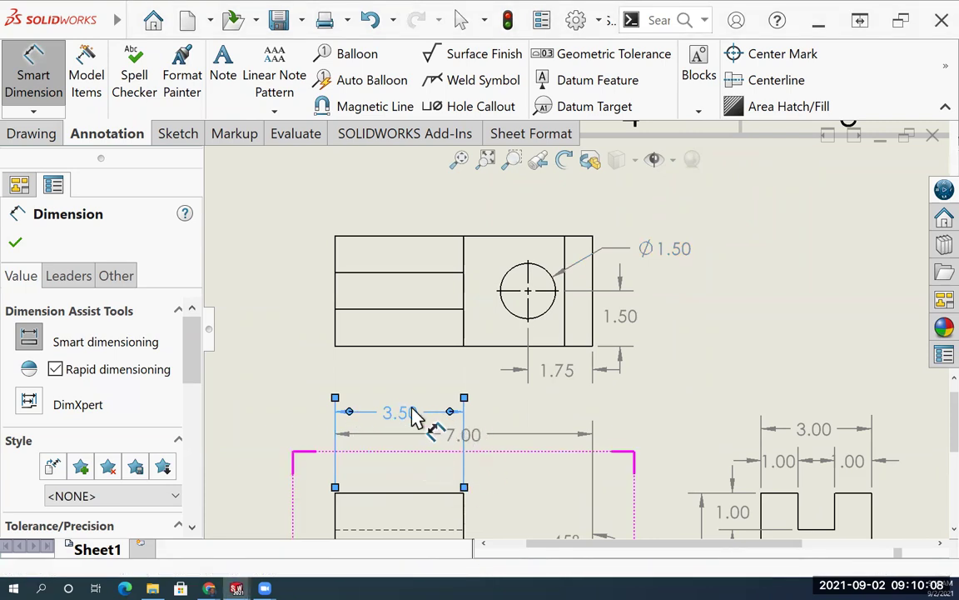
drag(407, 423, 406, 480)
scroll(728, 450, down, 1)
scroll(658, 428, down, 1)
scroll(658, 428, up, 2)
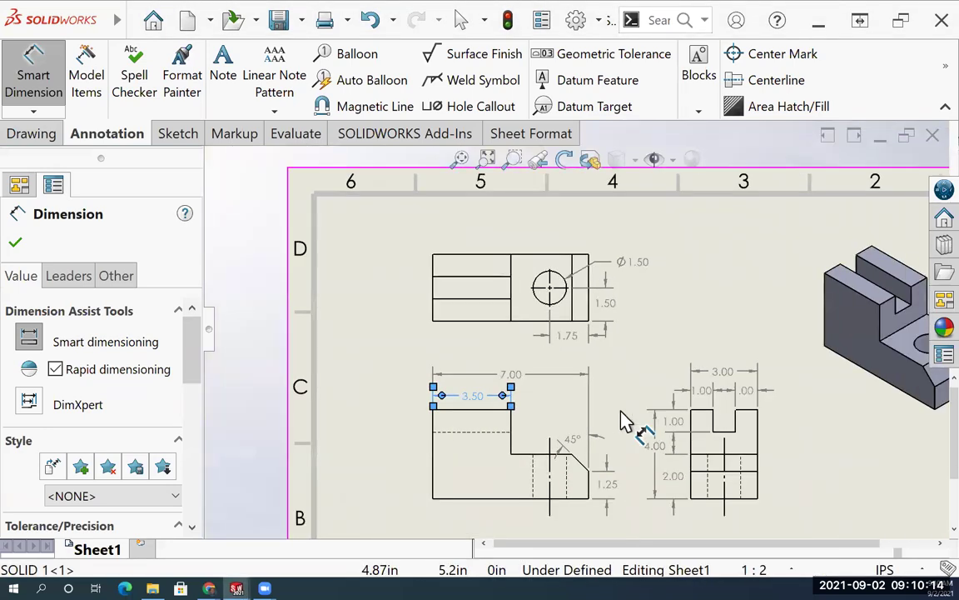
click(364, 350)
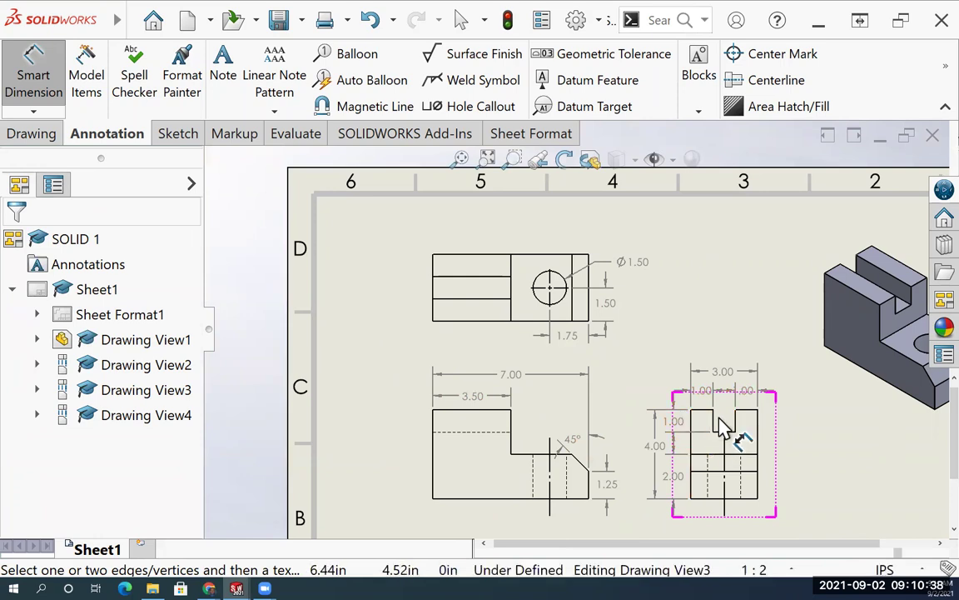
- Centre the drawing and bring up Sheet1's shortcut menu to edit the sheet format
scroll(427, 419, up, 4)
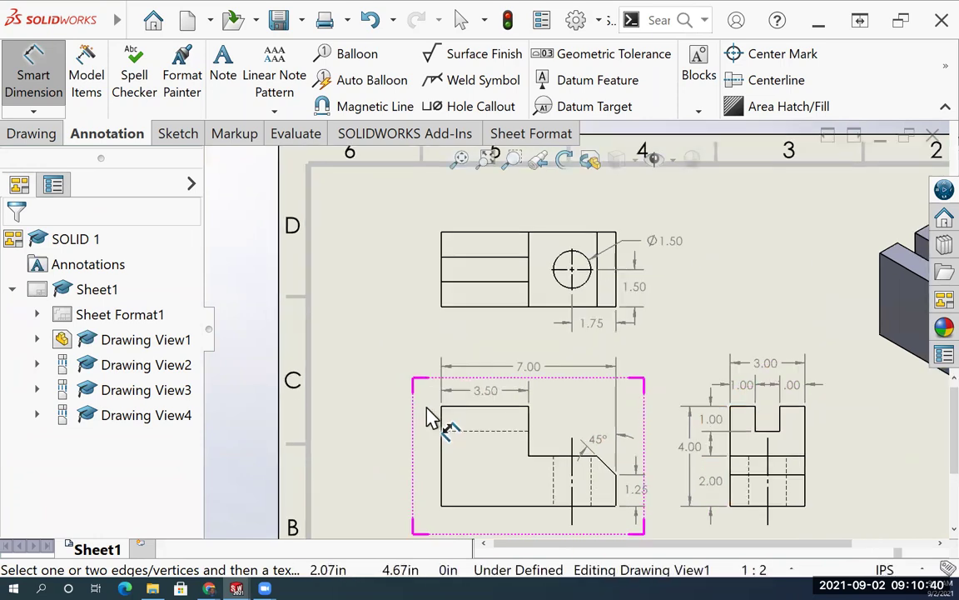
mouse_move(681, 487)
middle_down()
mouse_move(578, 460)
mouse_move(608, 479)
middle_up()
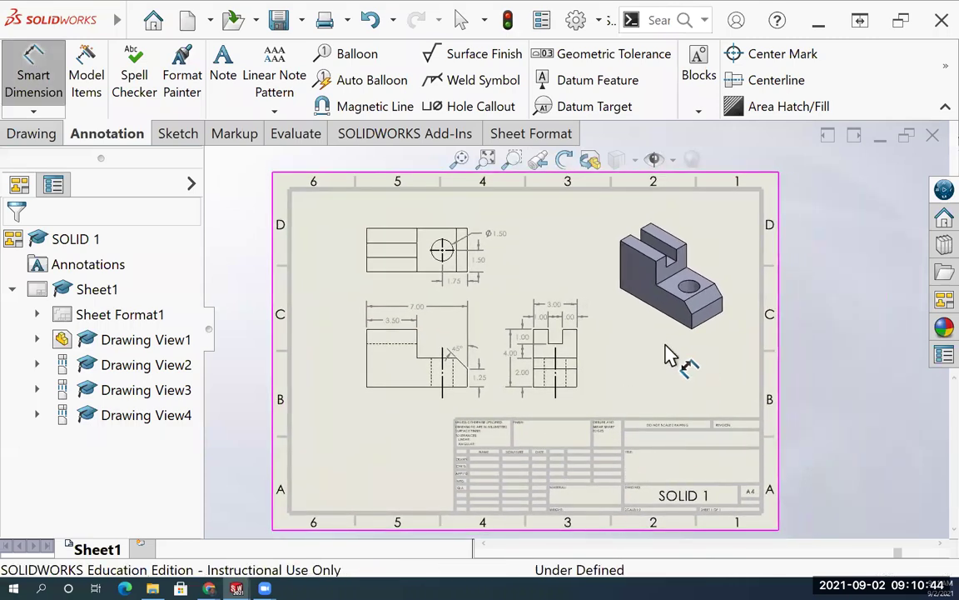
right_click(653, 391)
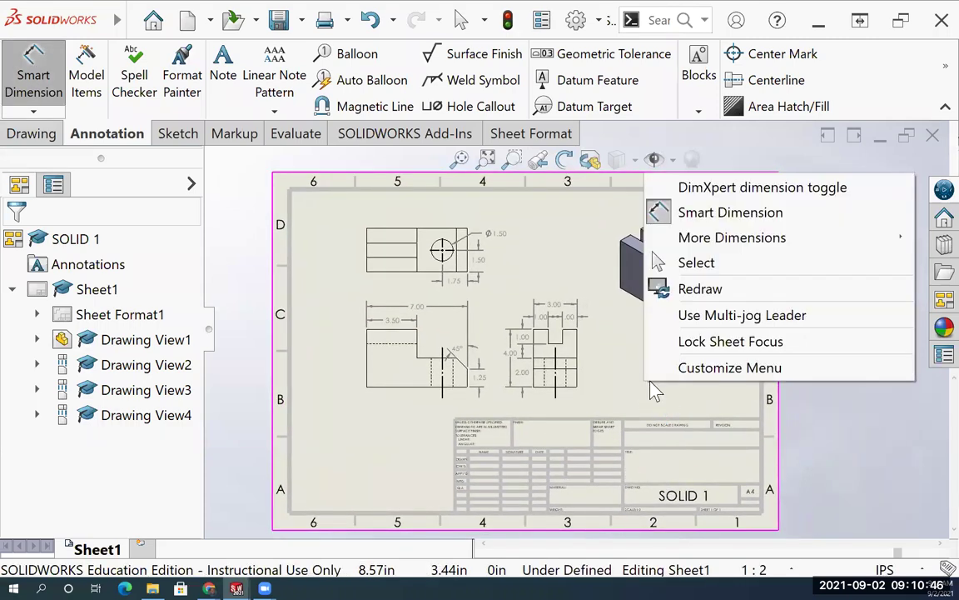
click(636, 381)
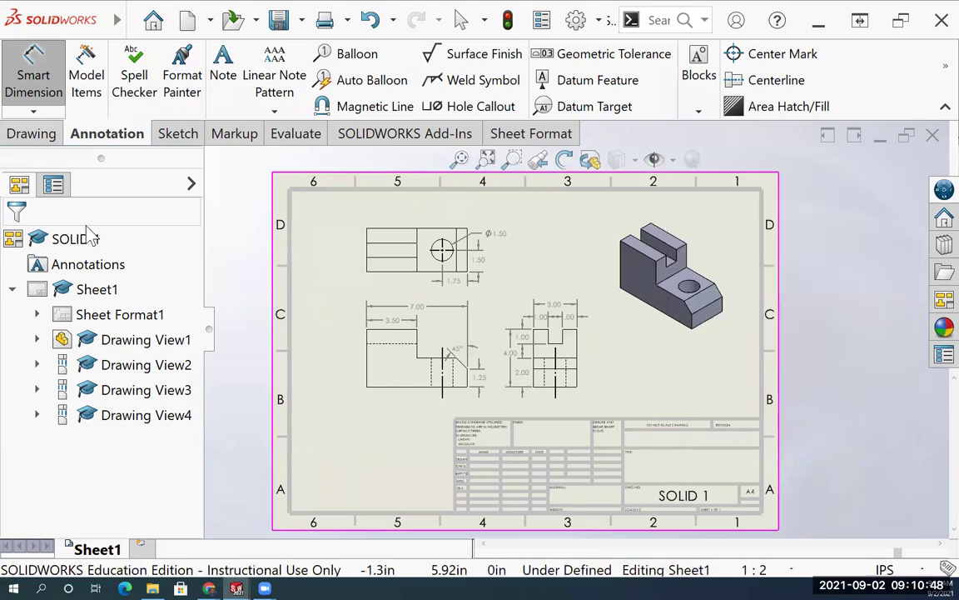
click(35, 133)
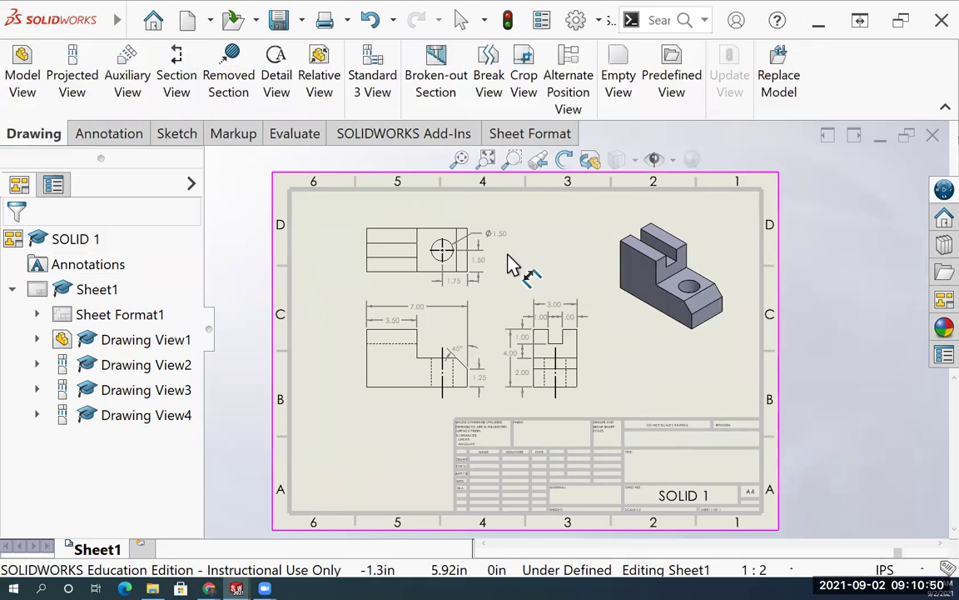
right_click(652, 385)
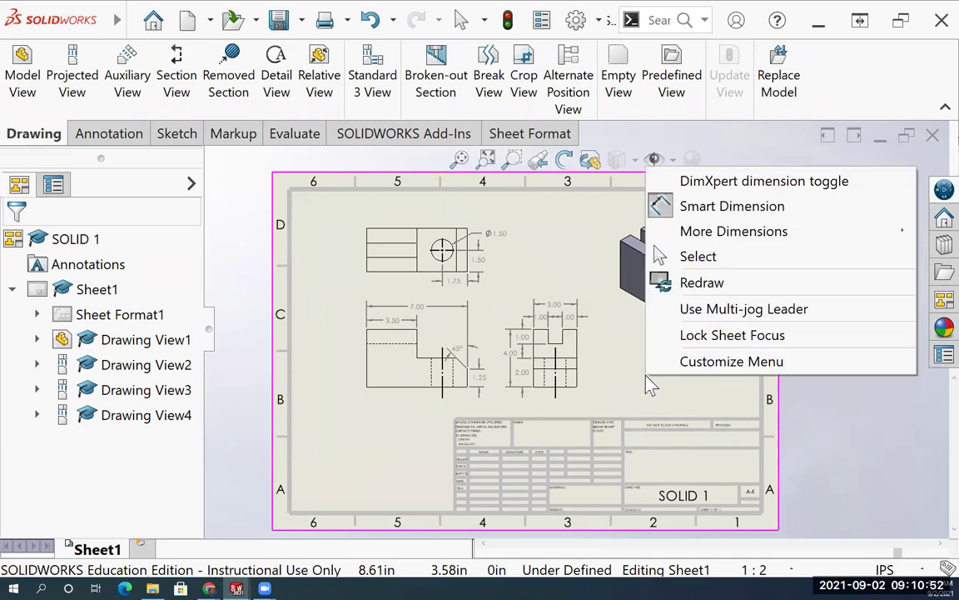
key(d)
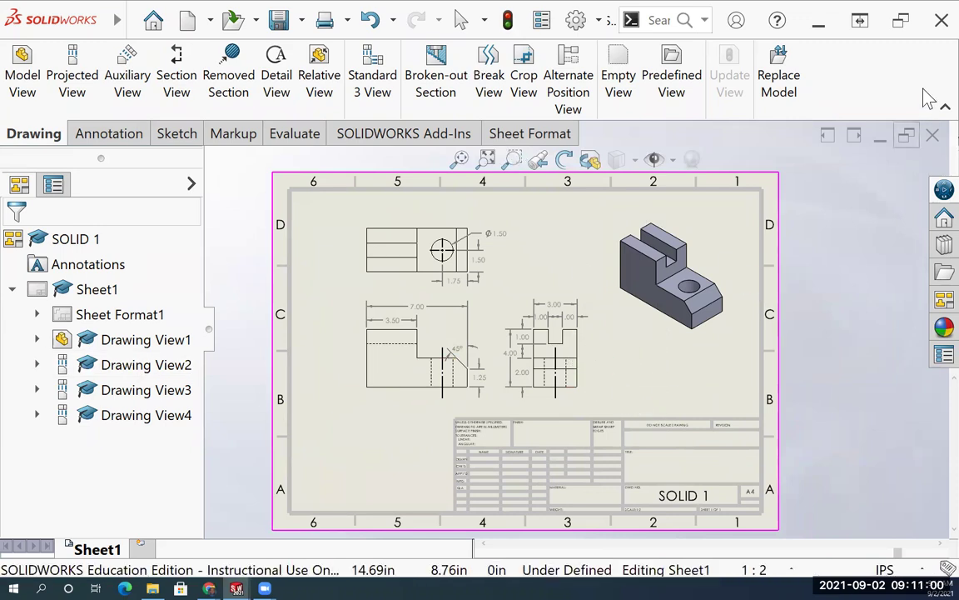
right_click(679, 360)
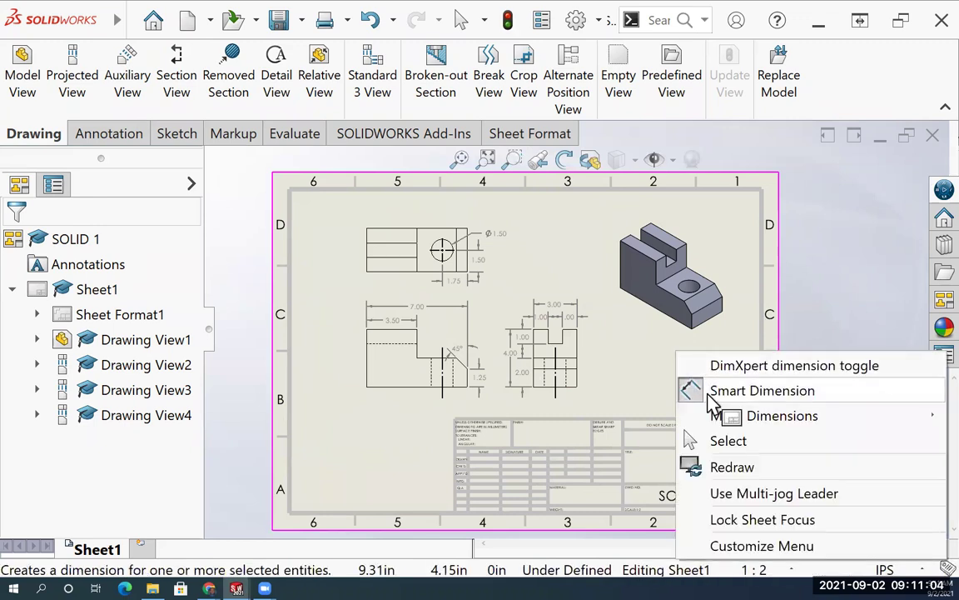
key(Escape)
right_click(653, 383)
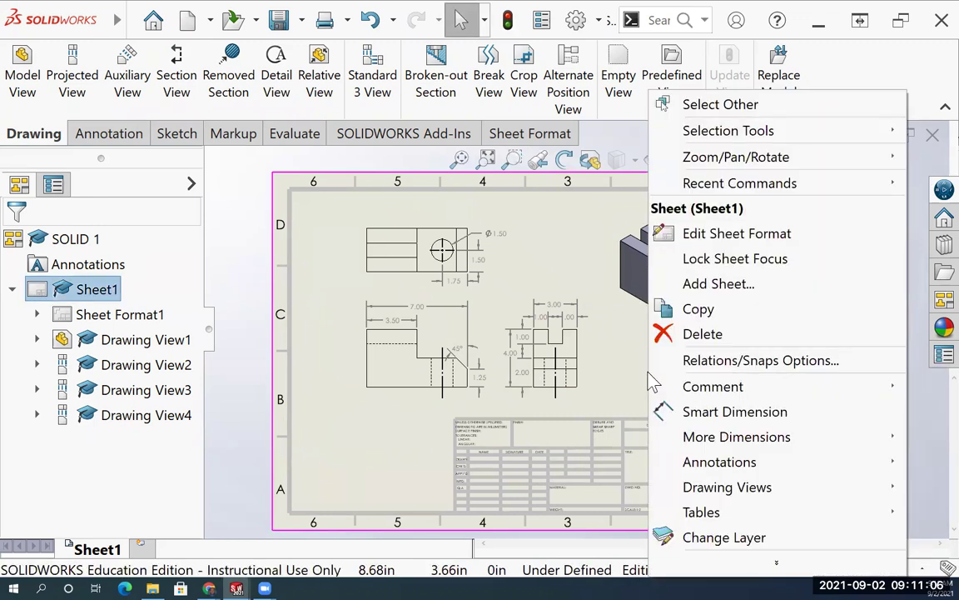
- In the sheet format, change the title block note DO NOT SCALE DRAWING to ARCH DESIGN II
click(733, 237)
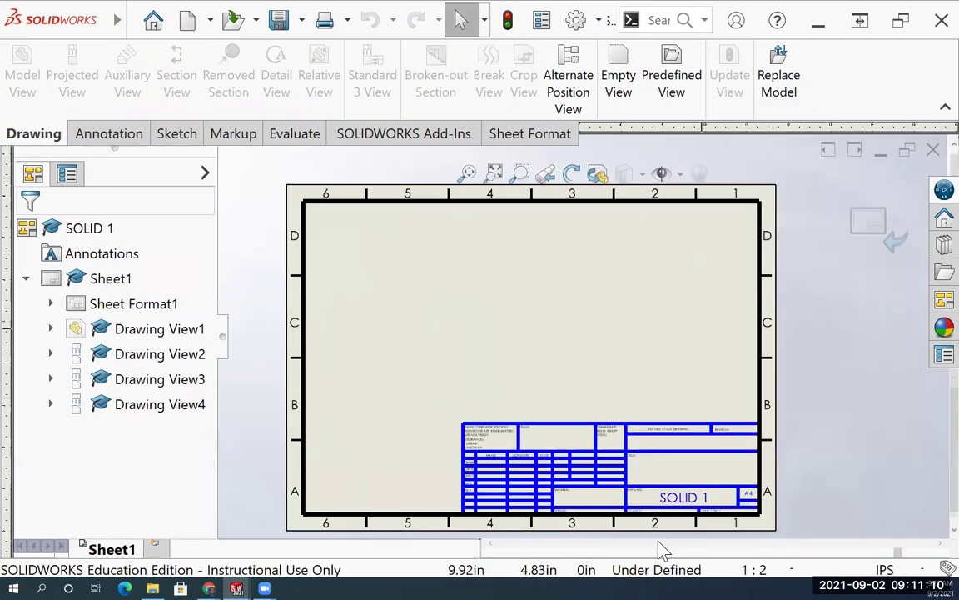
scroll(675, 500, up, 2)
scroll(599, 398, down, 5)
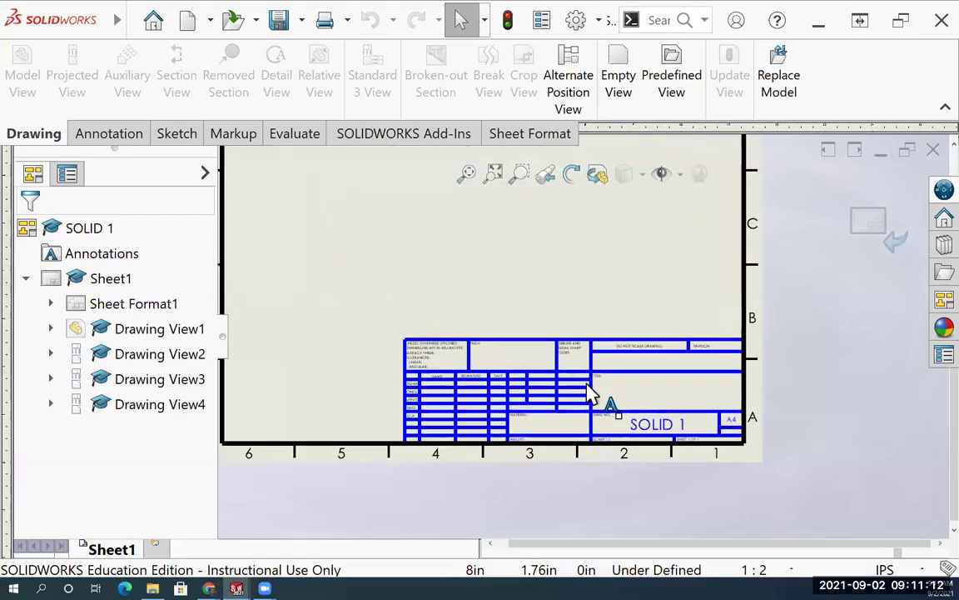
scroll(823, 364, down, 3)
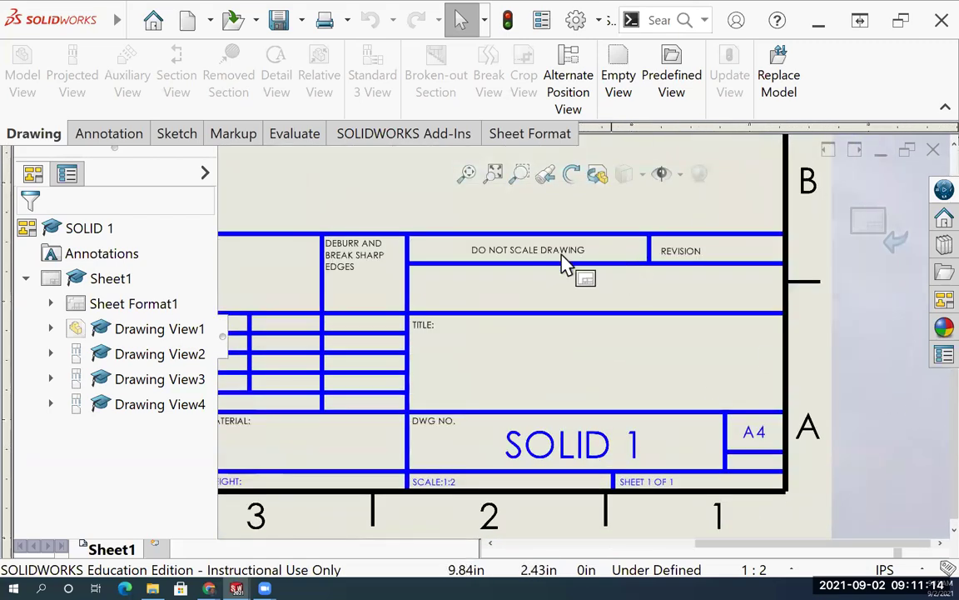
double_click(520, 252)
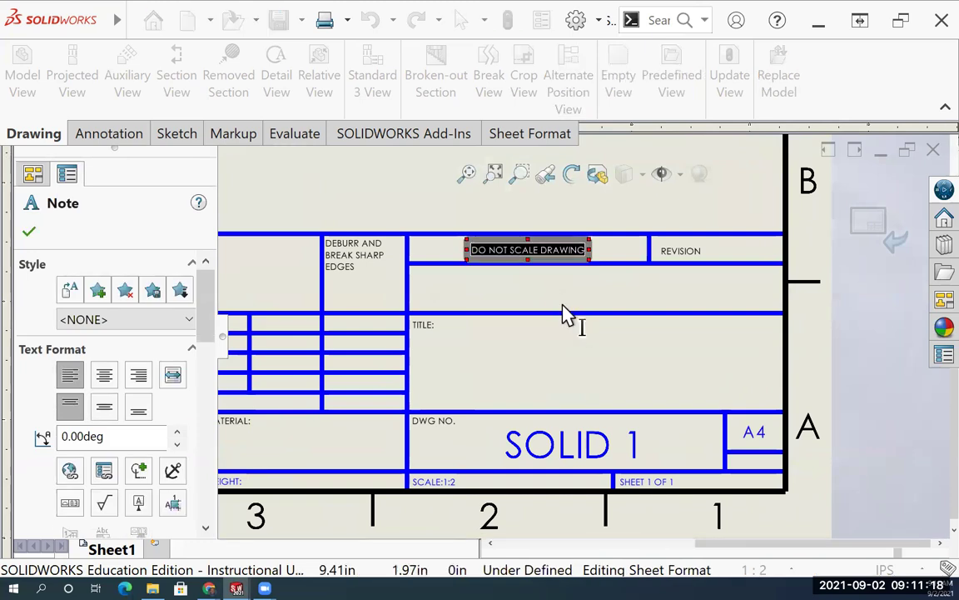
text(ARCH DESIGN I)
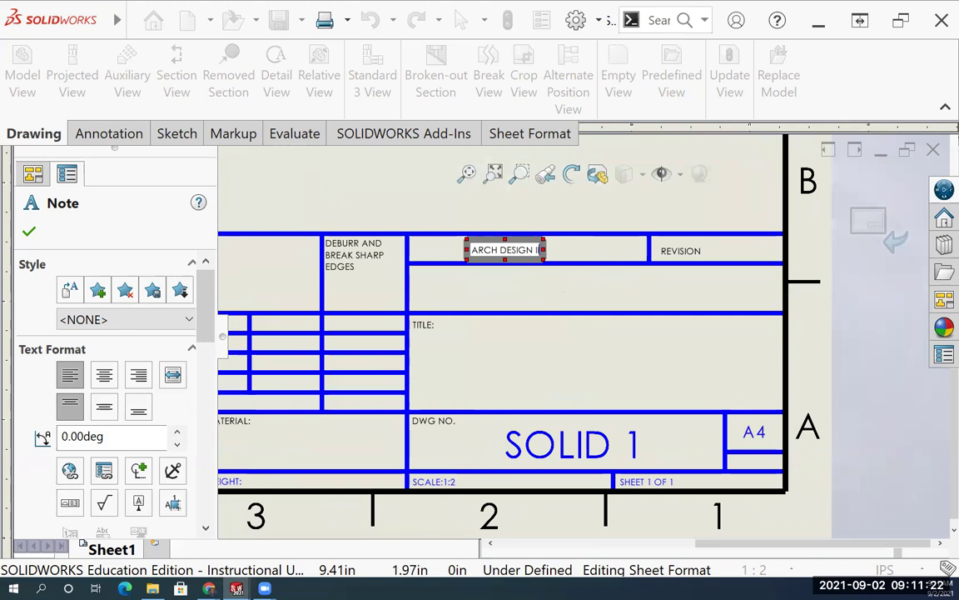
click(679, 258)
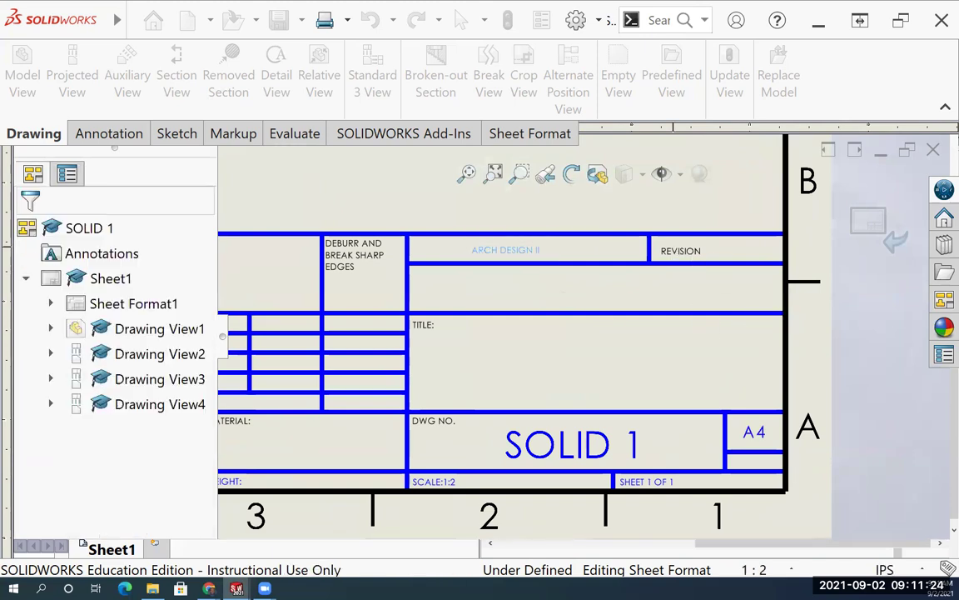
click(676, 256)
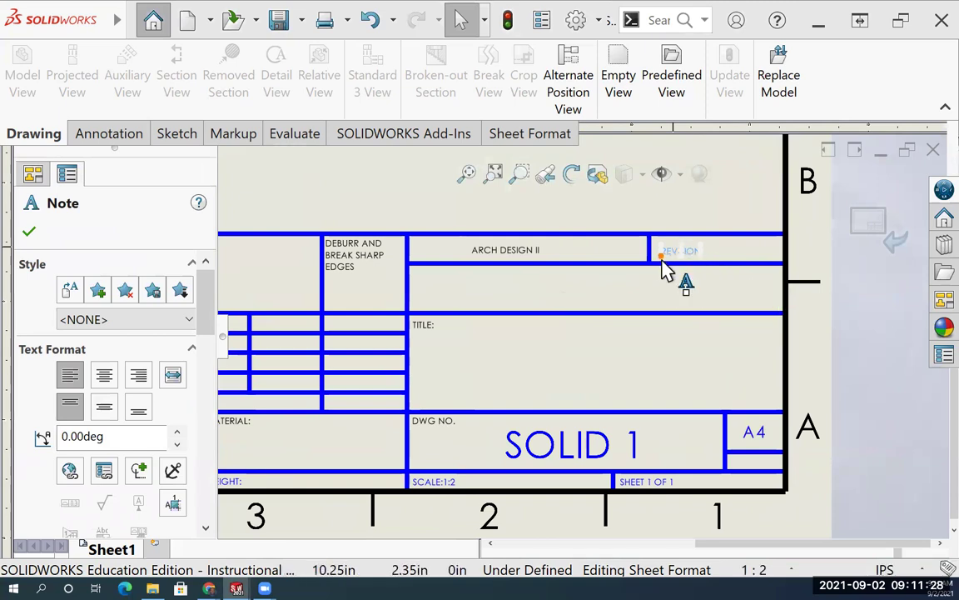
key(Escape)
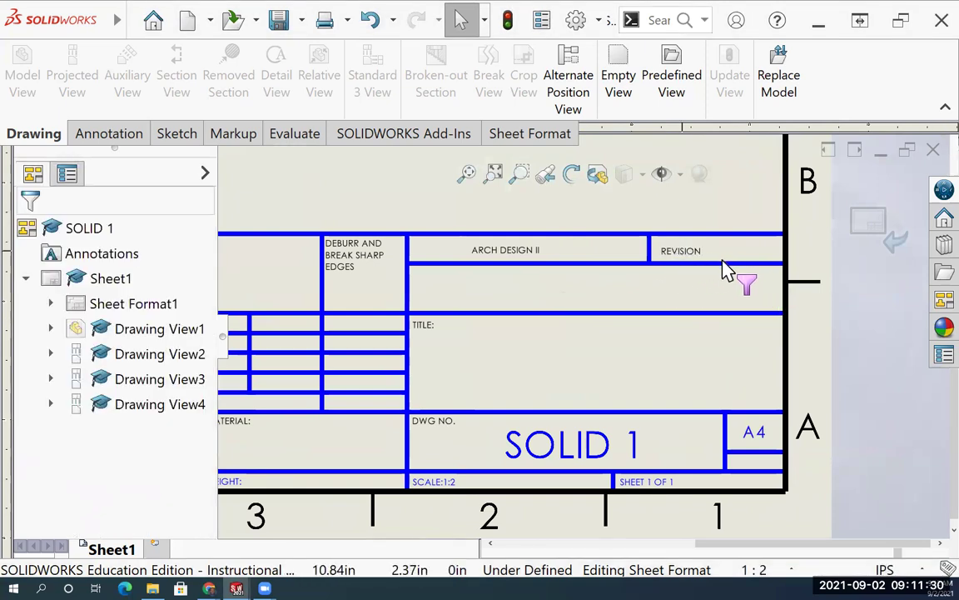
- Bring up and dismiss shortcut menus over the REVISION note and the title block
right_click(700, 261)
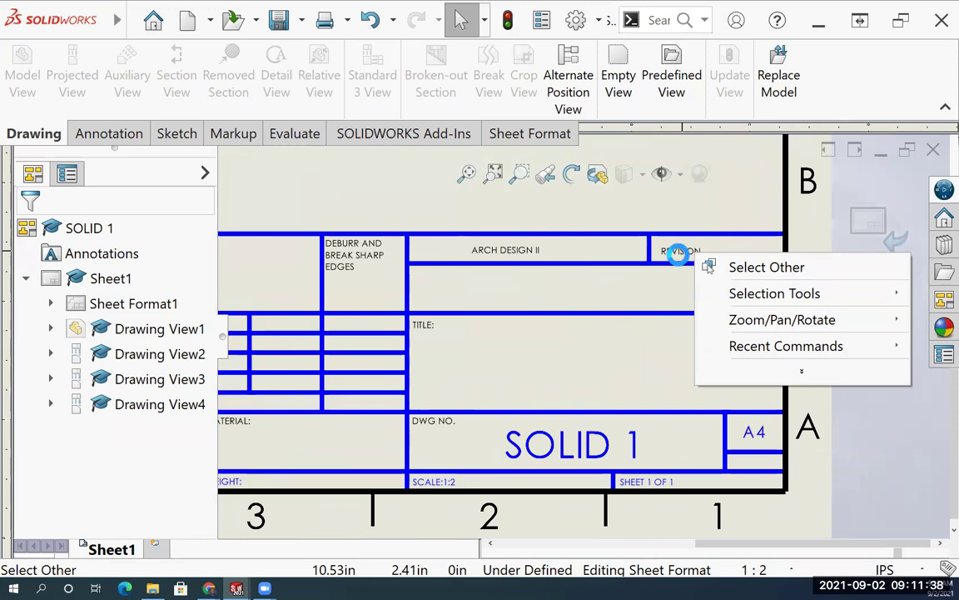
click(679, 254)
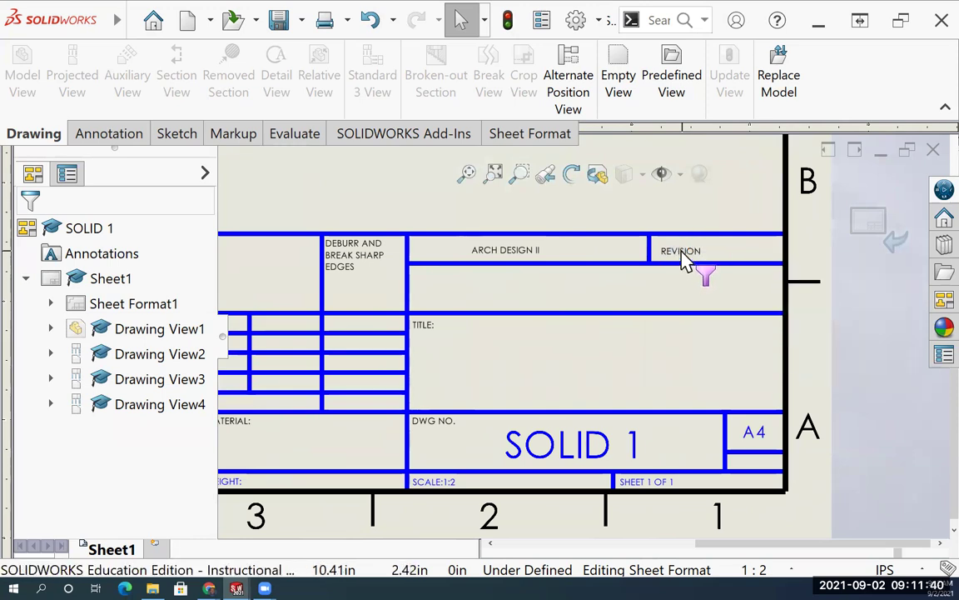
right_click(681, 261)
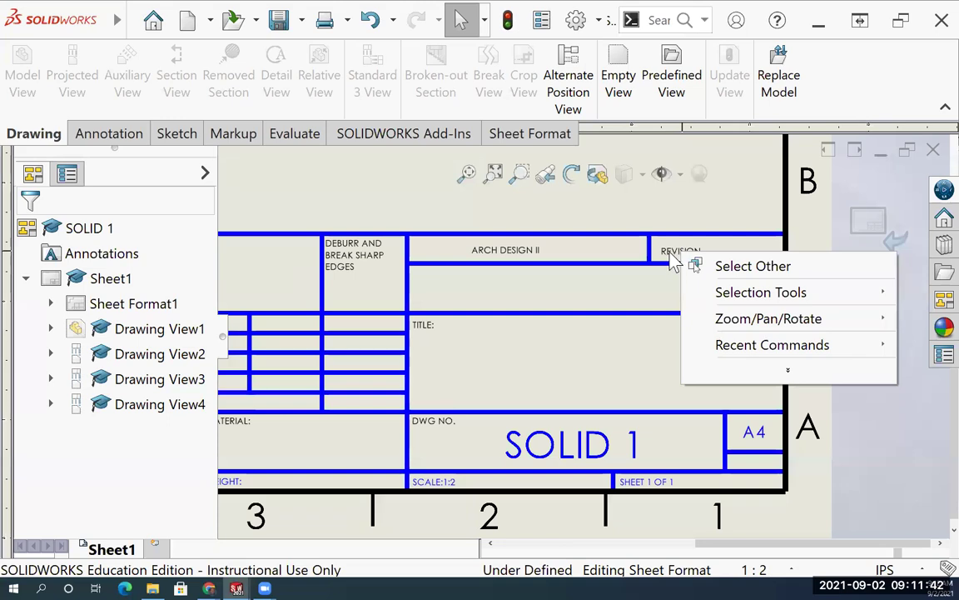
click(653, 292)
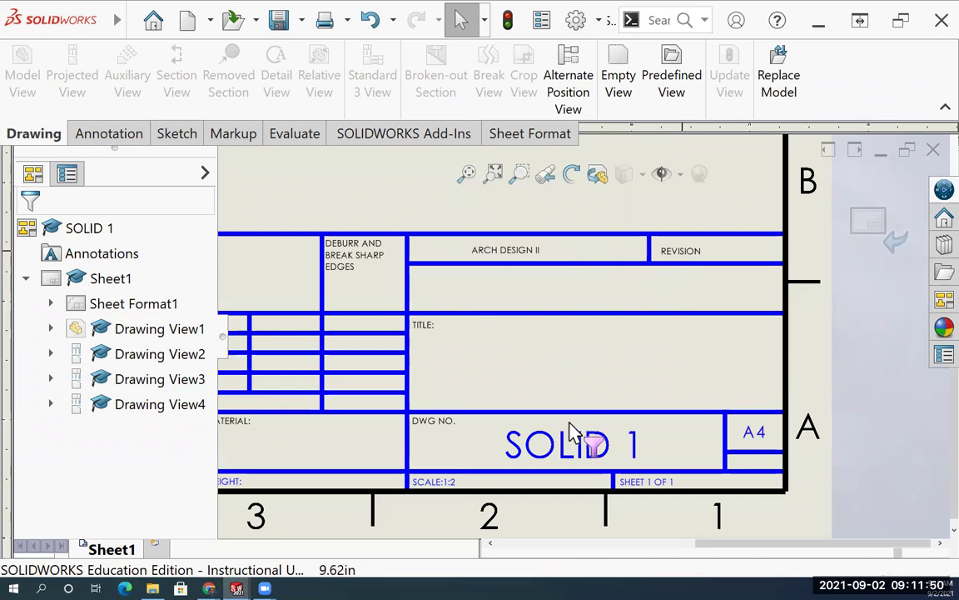
right_click(583, 376)
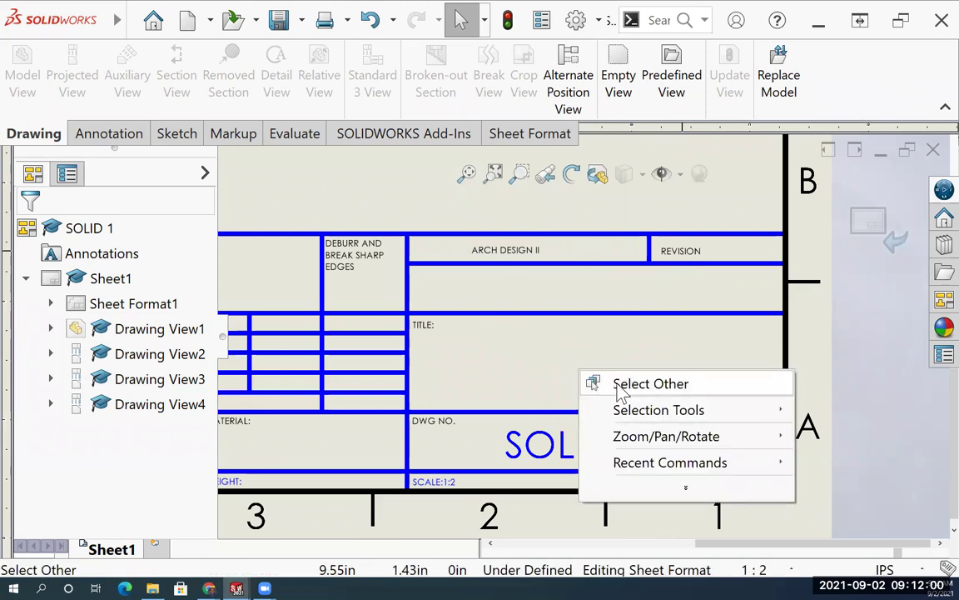
mouse_move(628, 417)
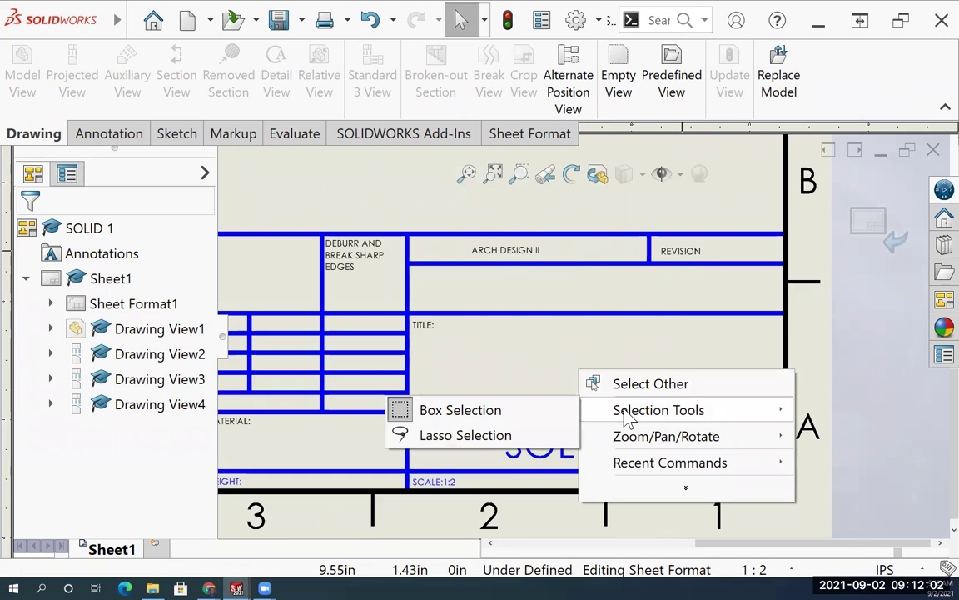
click(629, 384)
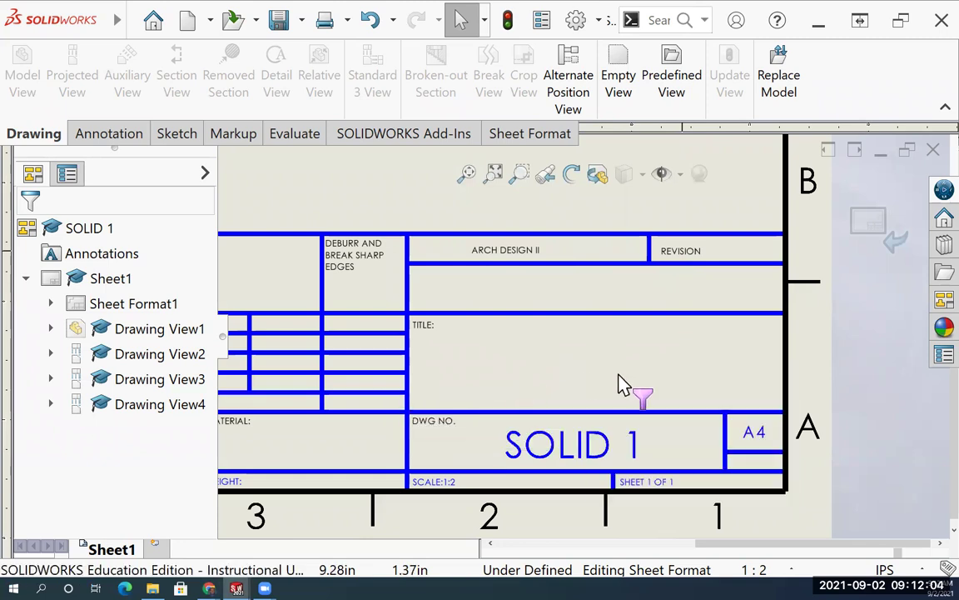
- Try more title block shortcut menus, then zoom to fit the whole sheet
right_click(631, 382)
click(721, 400)
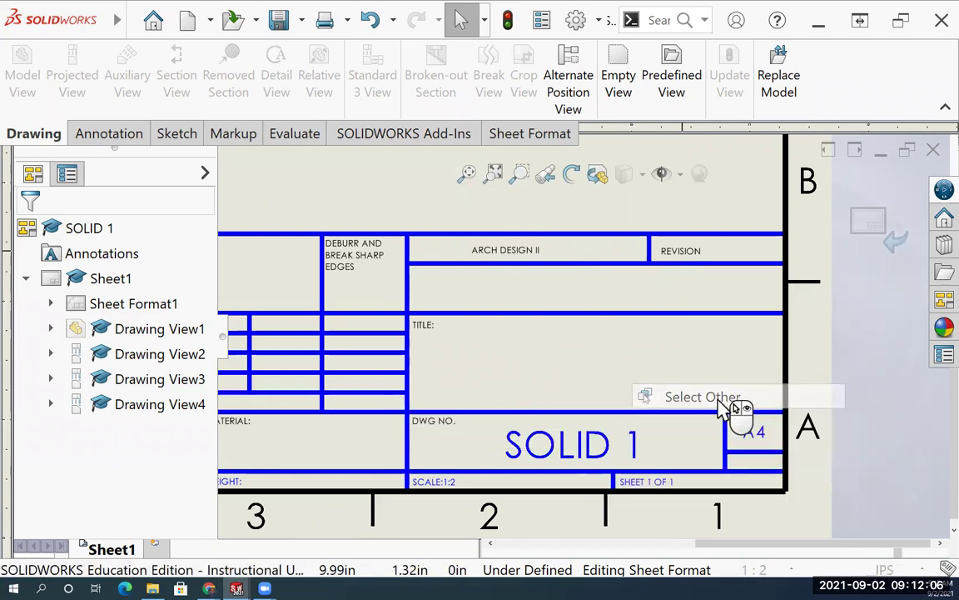
right_click(579, 364)
click(539, 360)
scroll(575, 358, up, 3)
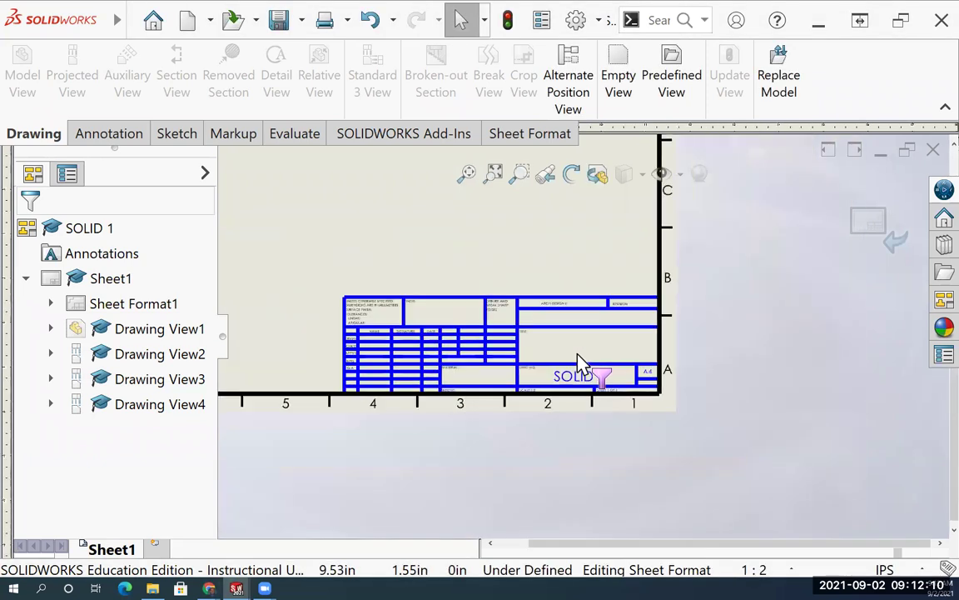
scroll(581, 364, up, 3)
scroll(561, 337, down, 4)
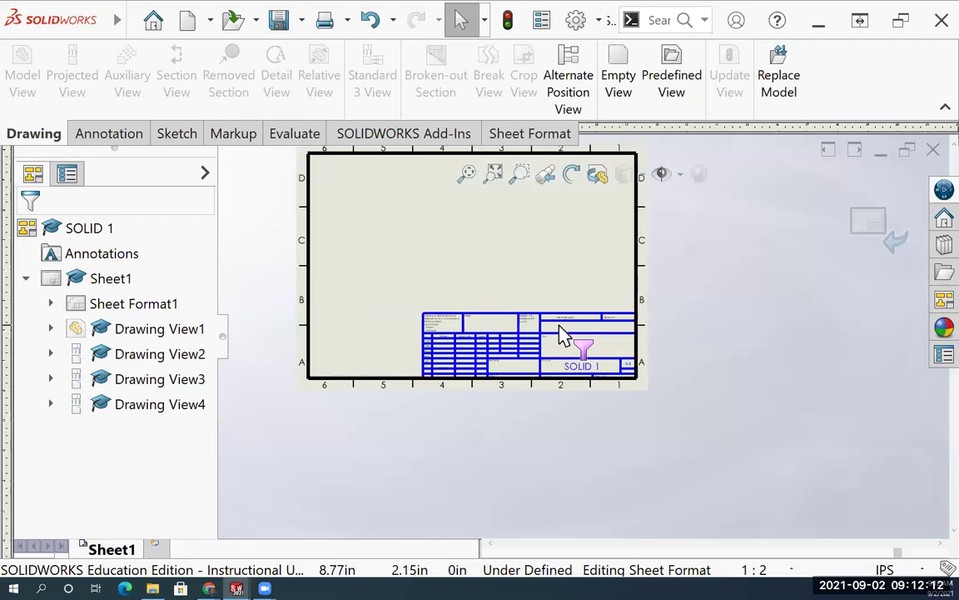
right_click(528, 262)
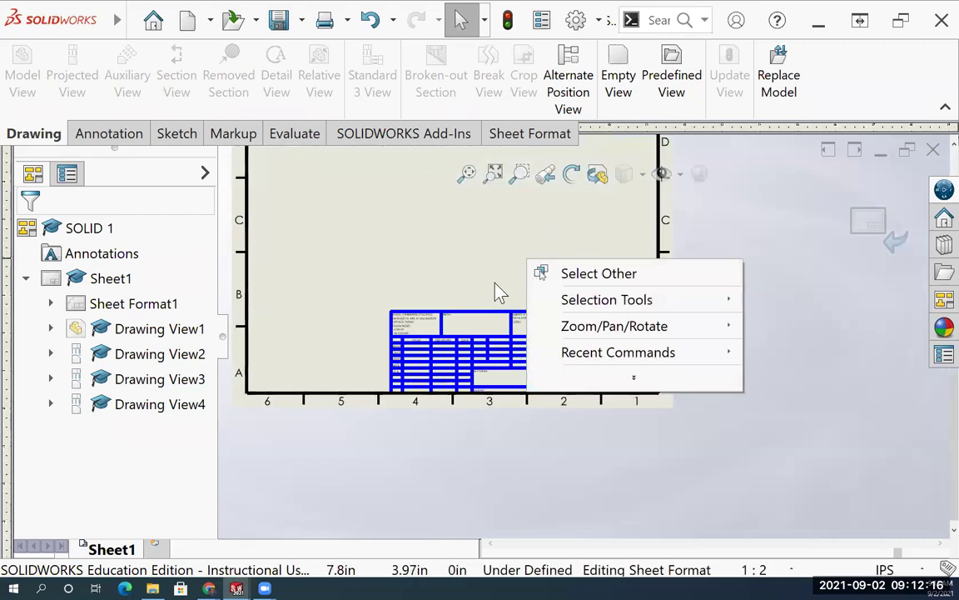
click(429, 293)
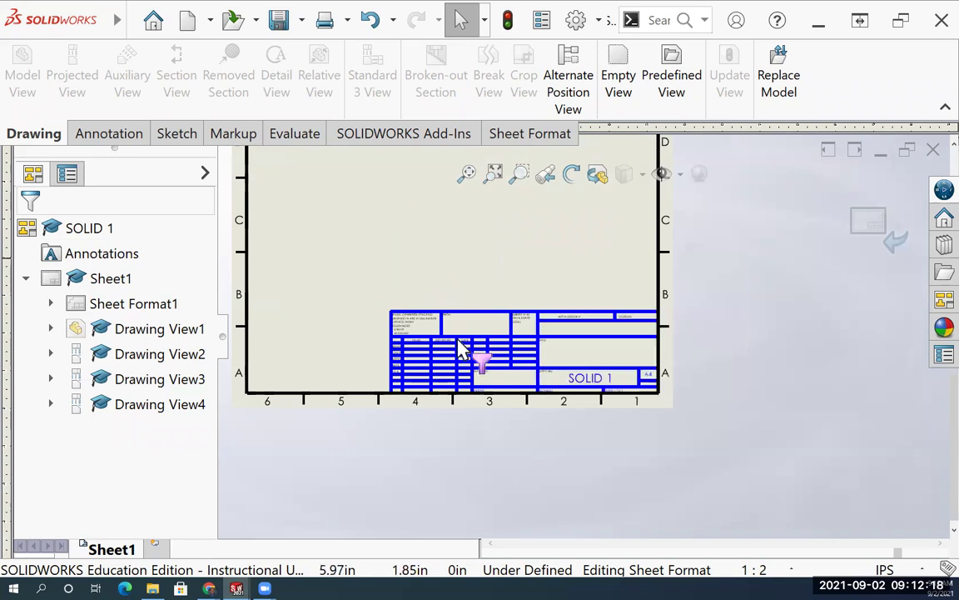
key(f)
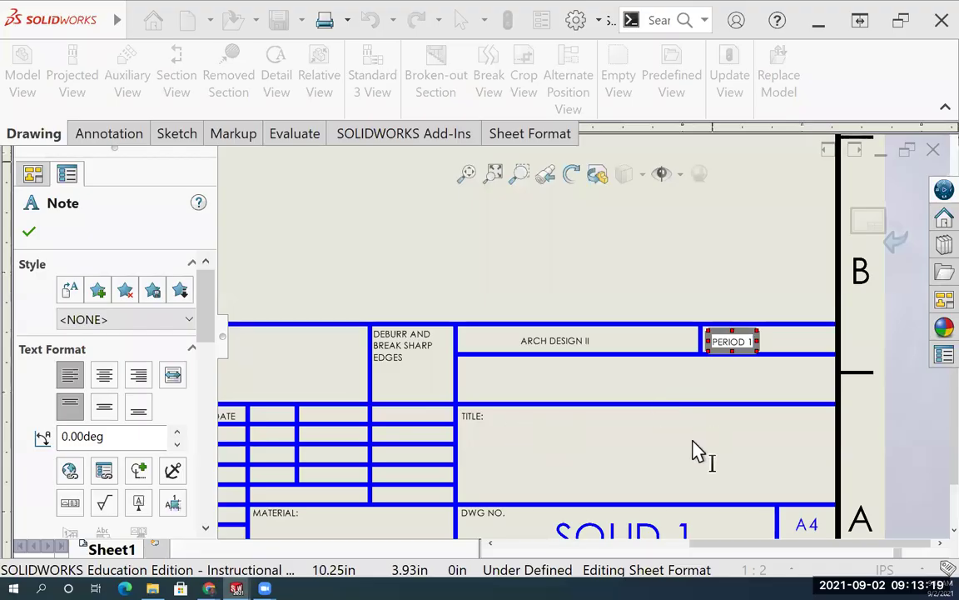
- Close the PERIOD 1 note and enter YOUR NAME HERE in the empty TITLE field
click(545, 463)
key(Escape)
click(548, 461)
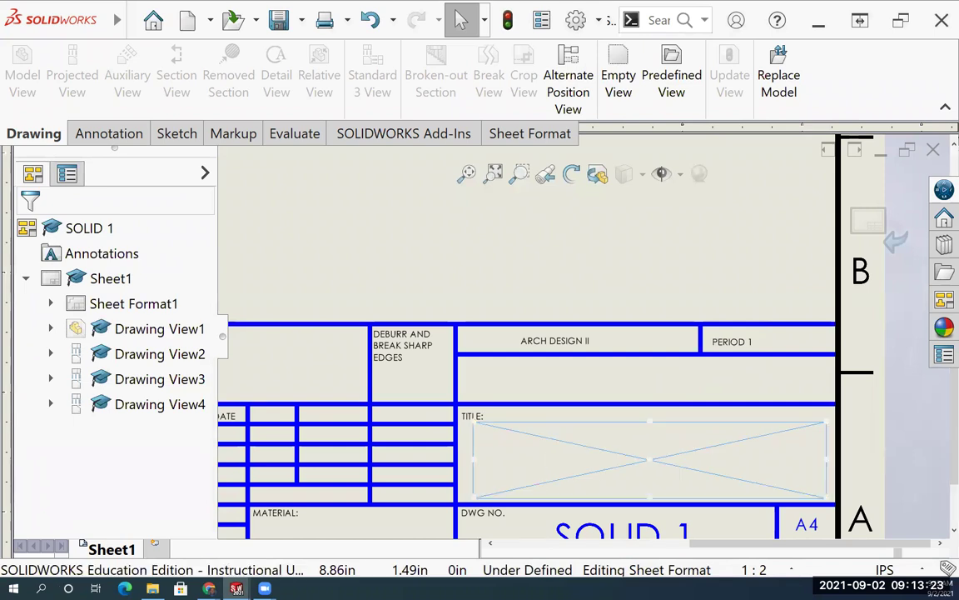
double_click(548, 463)
text(YOUR NAME HERE)
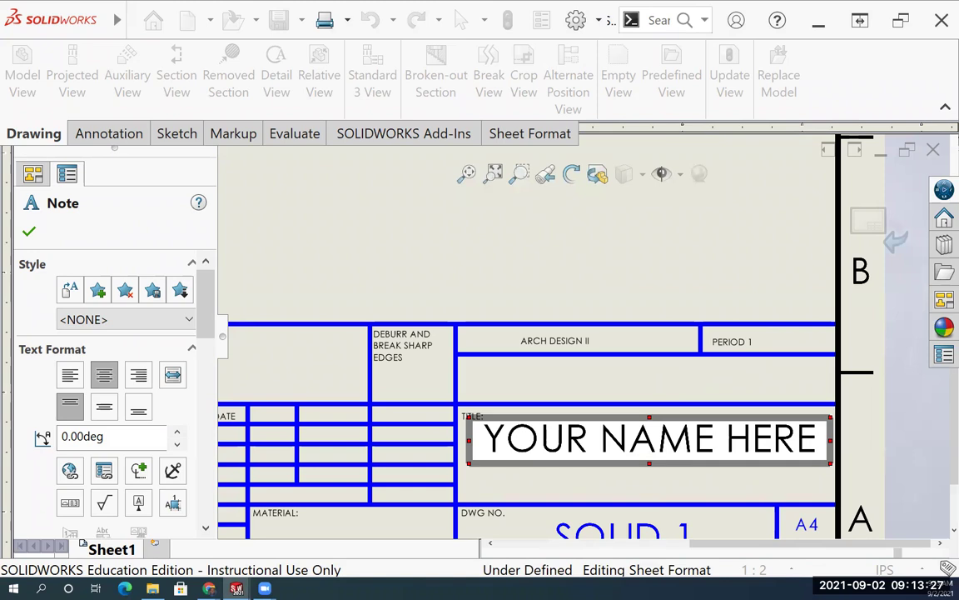
click(567, 296)
scroll(658, 417, down, 1)
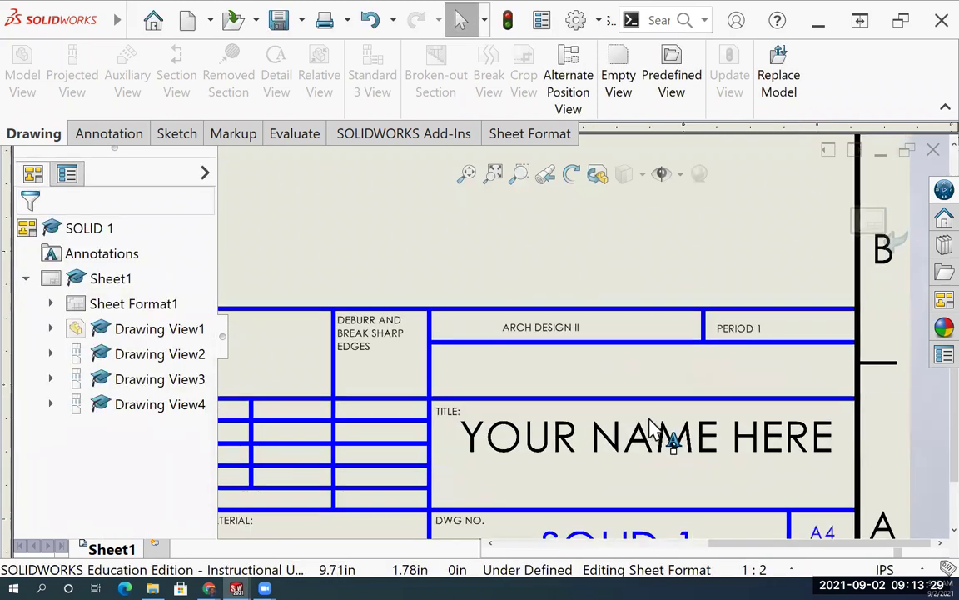
scroll(658, 432, up, 1)
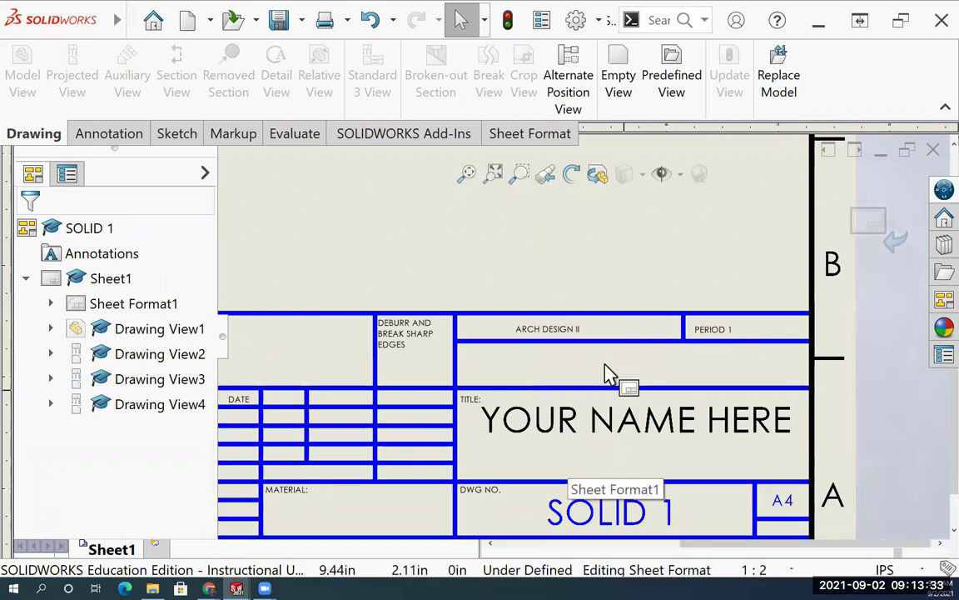
scroll(608, 375, up, 6)
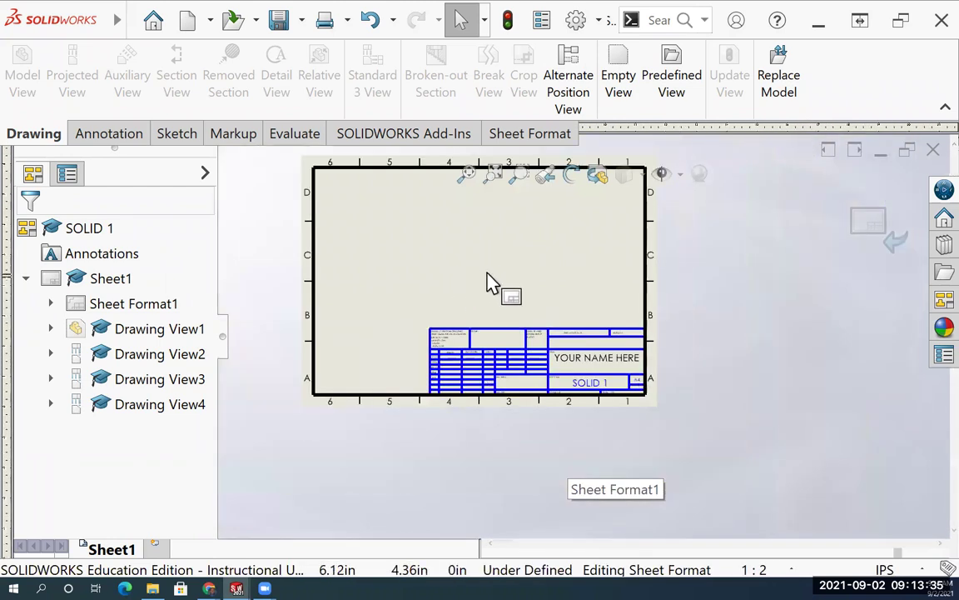
- Use Edit Sheet to return from sheet format editing to the drawing sheet
right_click(492, 283)
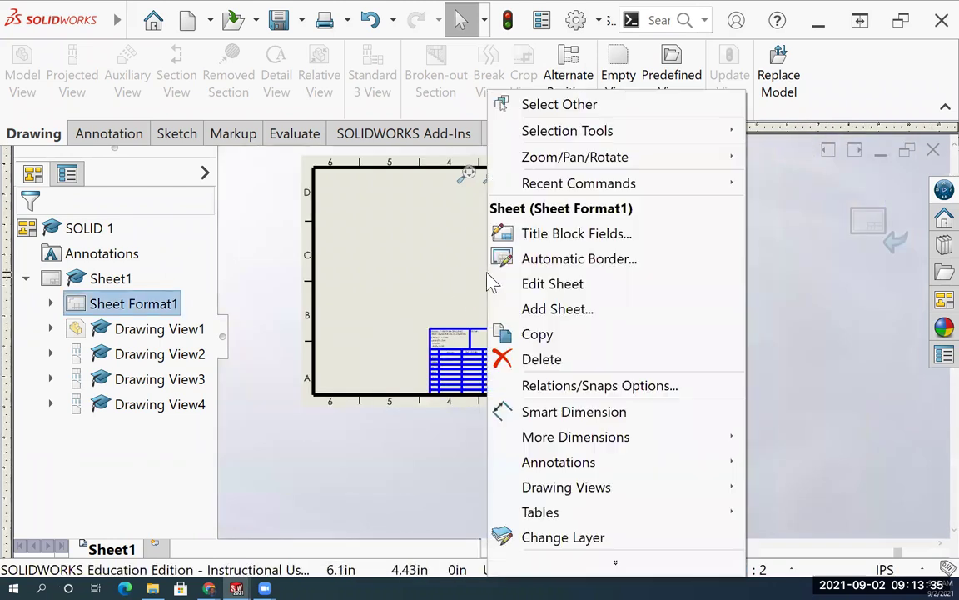
click(551, 283)
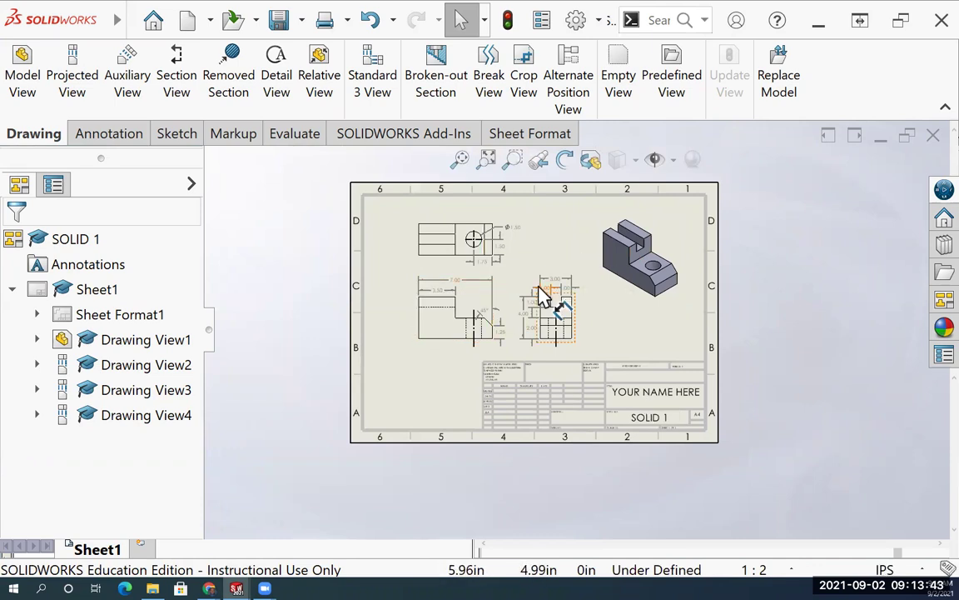
mouse_move(57, 30)
click(136, 21)
- Use Save As to store the drawing as SOLID 1.SLDDRW in ADV ARCH
click(136, 23)
click(137, 23)
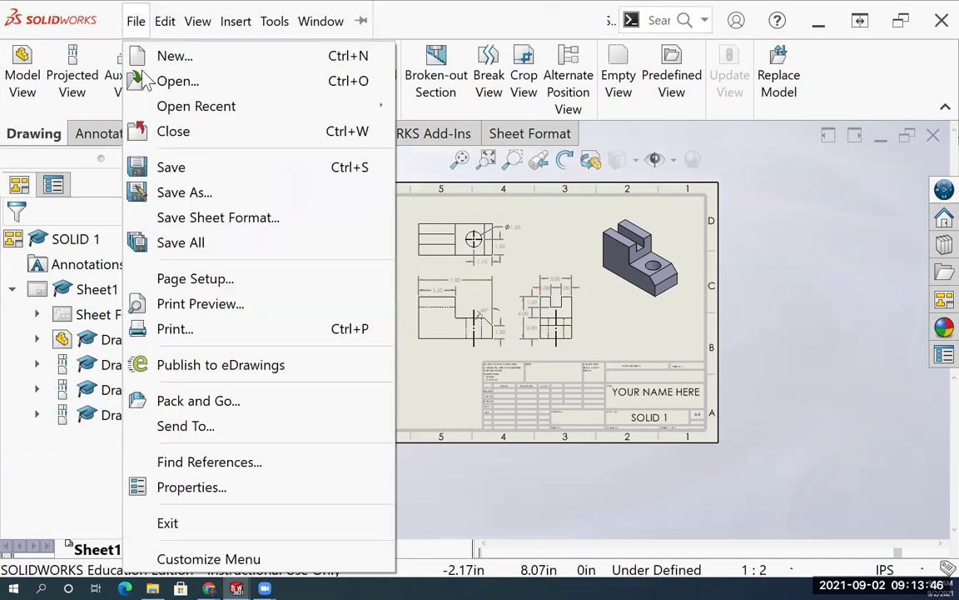
click(185, 194)
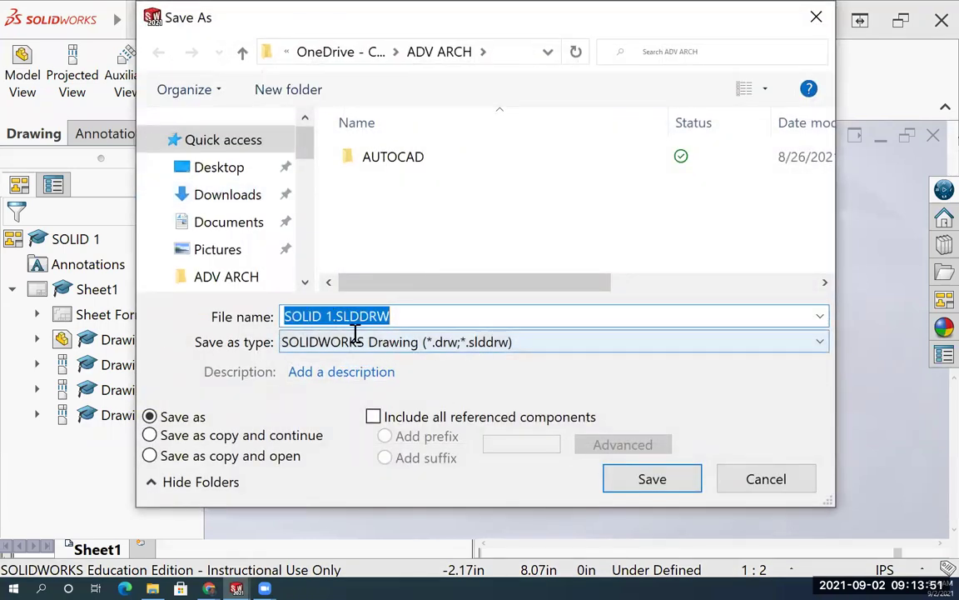
click(653, 483)
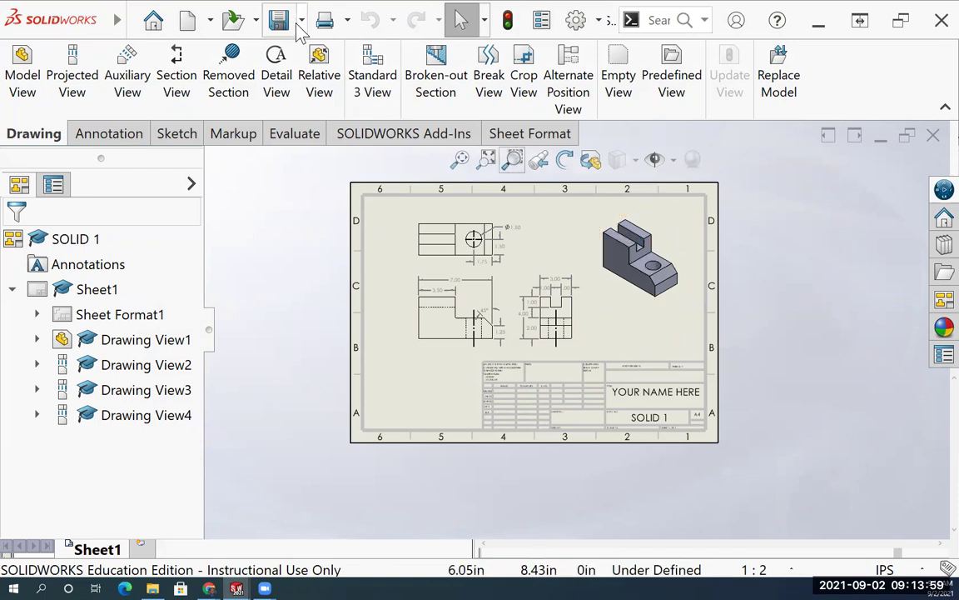
- Select Microsoft Print to PDF as the printer and preview the sheet
click(324, 25)
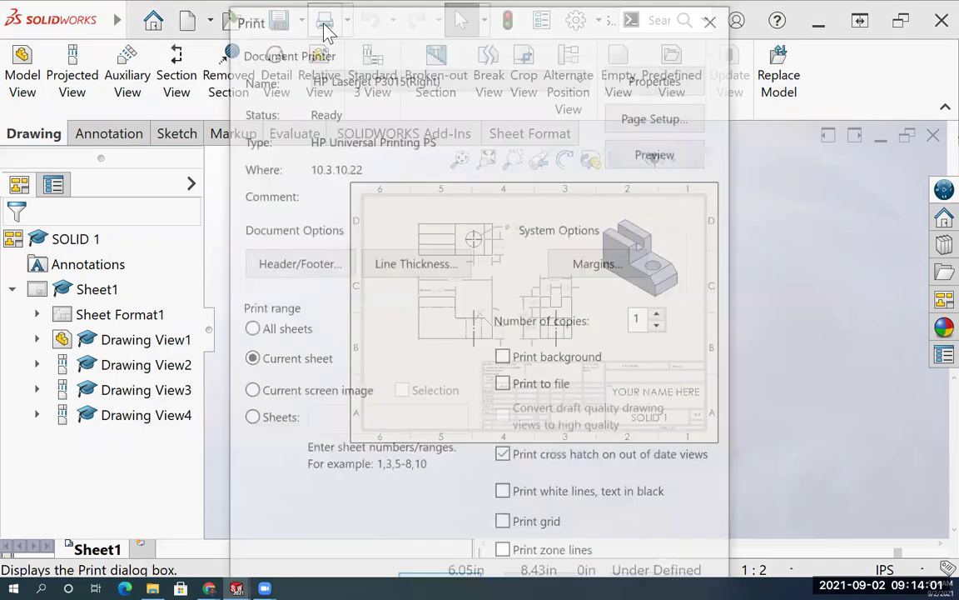
click(380, 80)
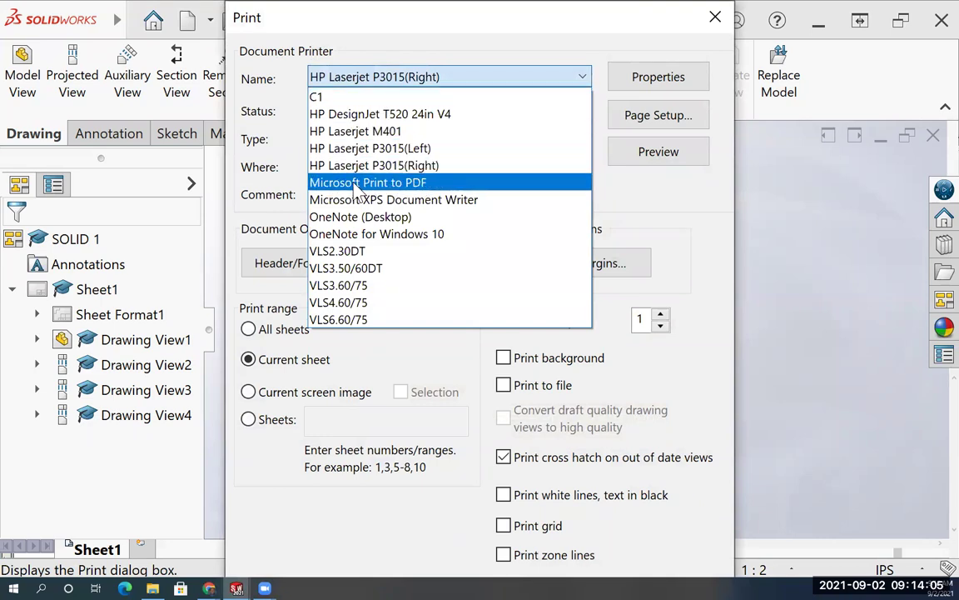
click(395, 185)
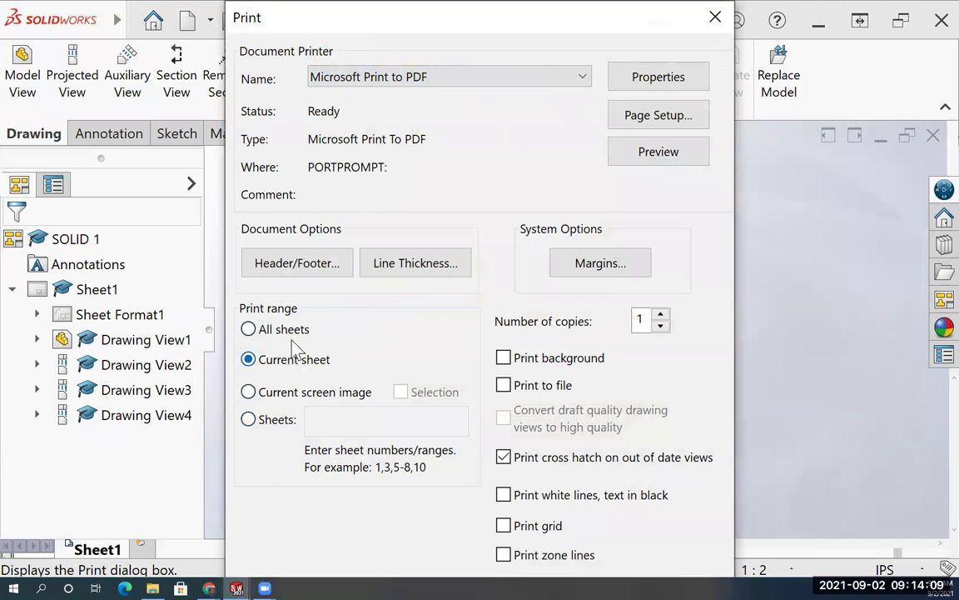
click(654, 157)
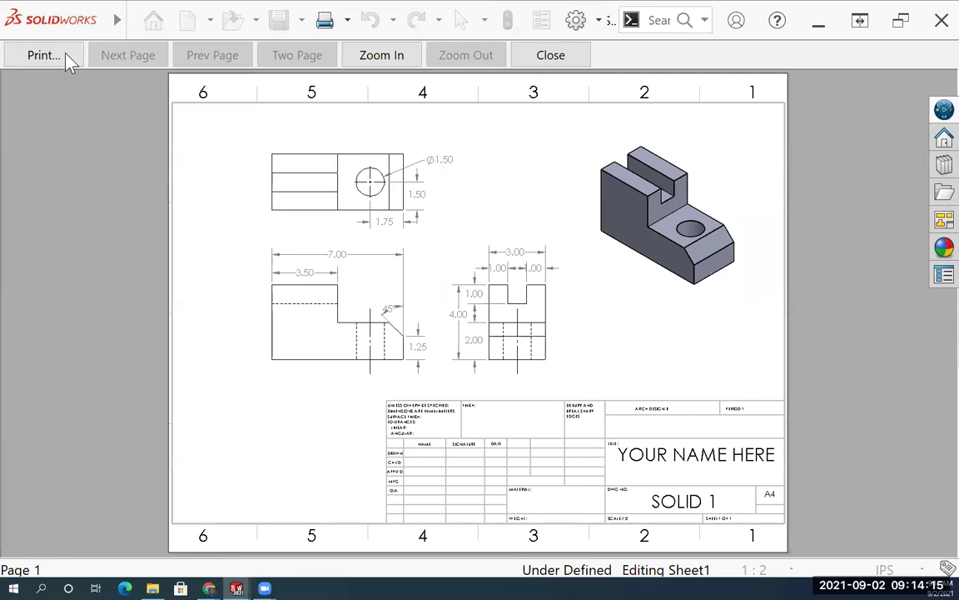
click(27, 48)
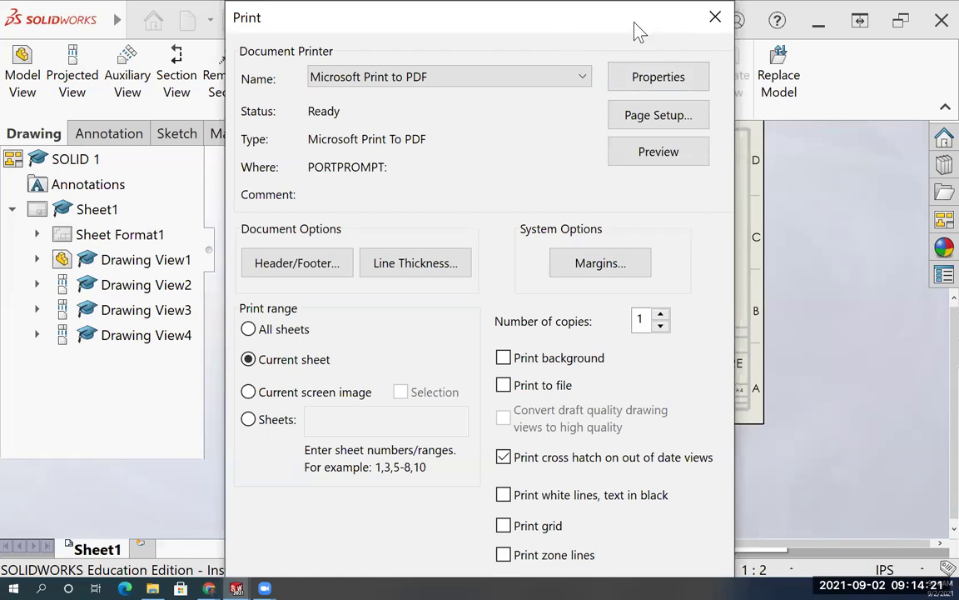
- Confirm the print and save the PDF output as SOLID 1 in ADV ARCH
drag(636, 30, 665, 30)
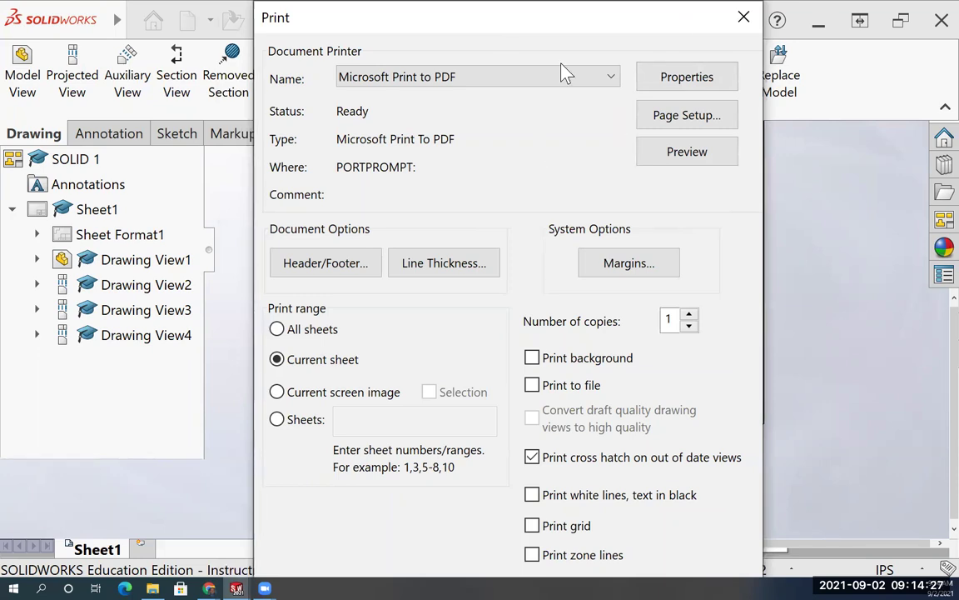
key(Escape)
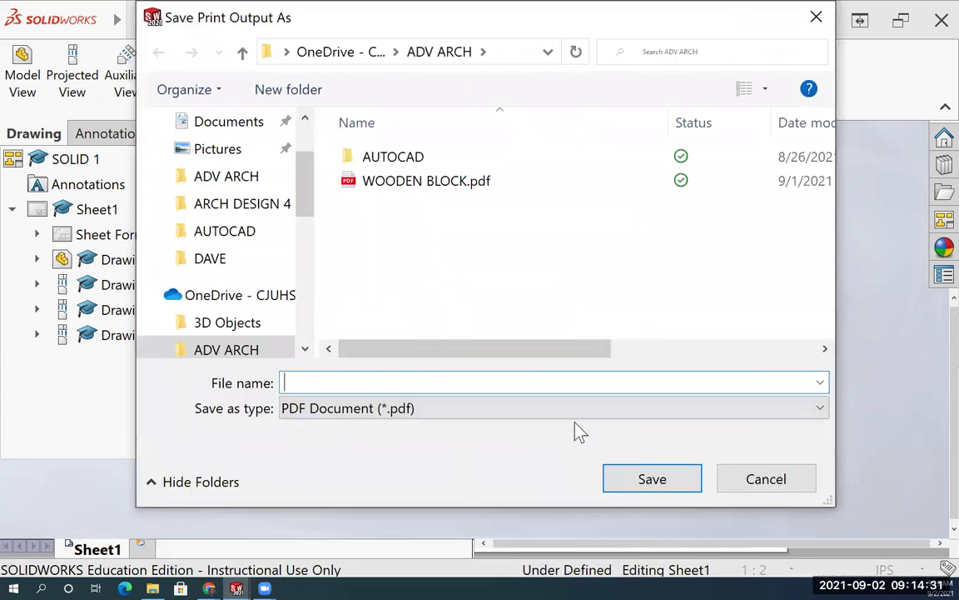
key(Tab)
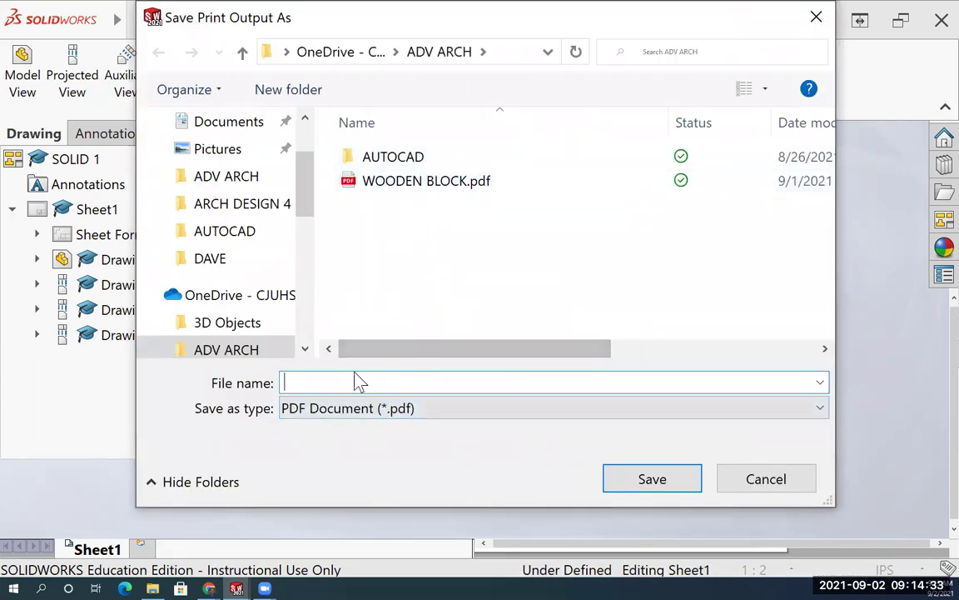
click(324, 382)
text(SOLID 1)
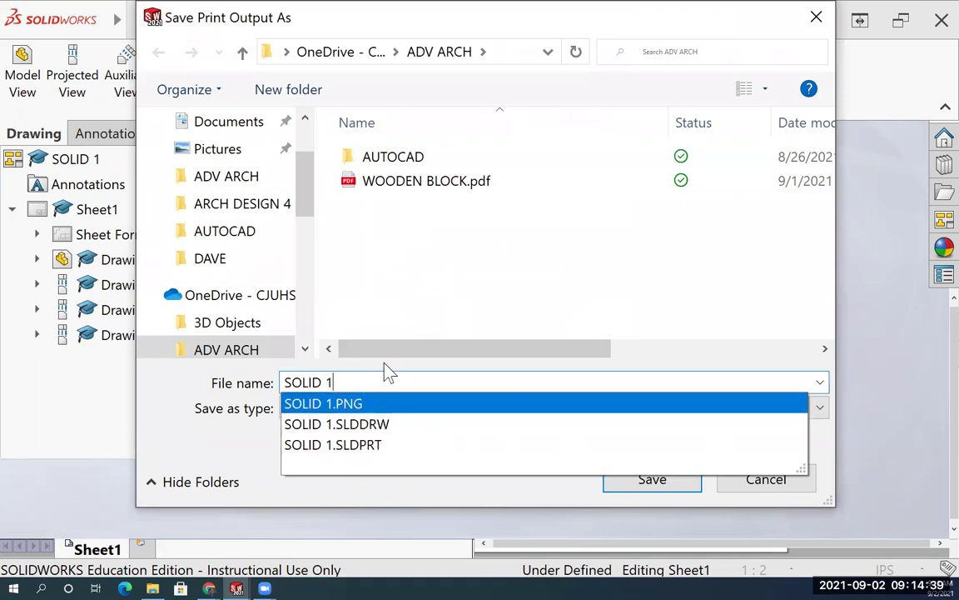
key(Escape)
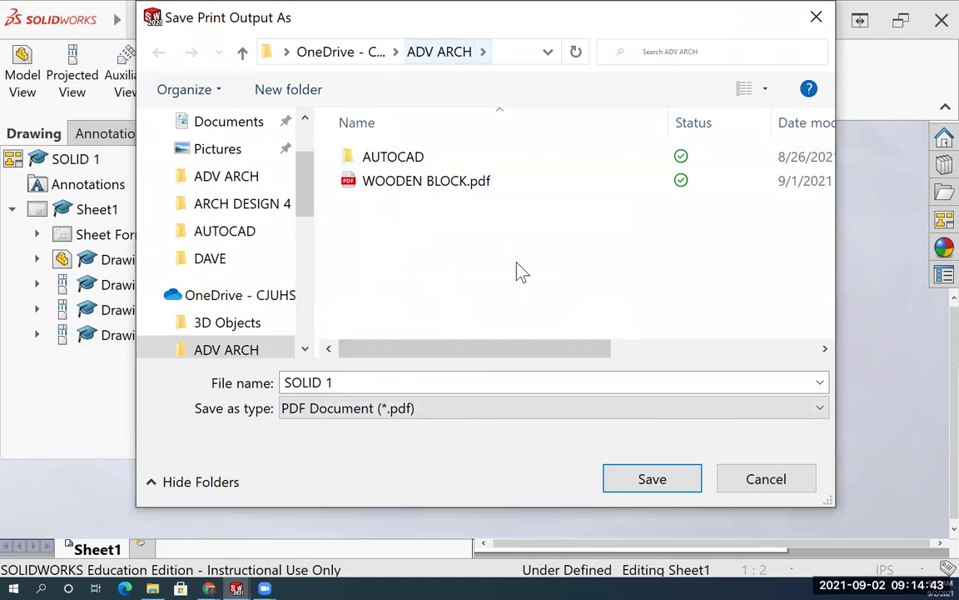
click(649, 479)
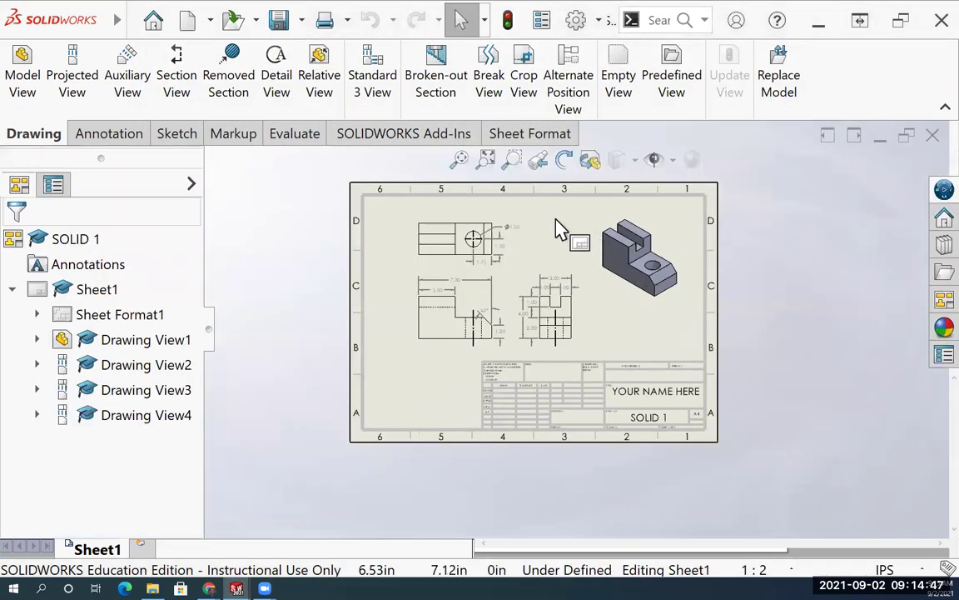